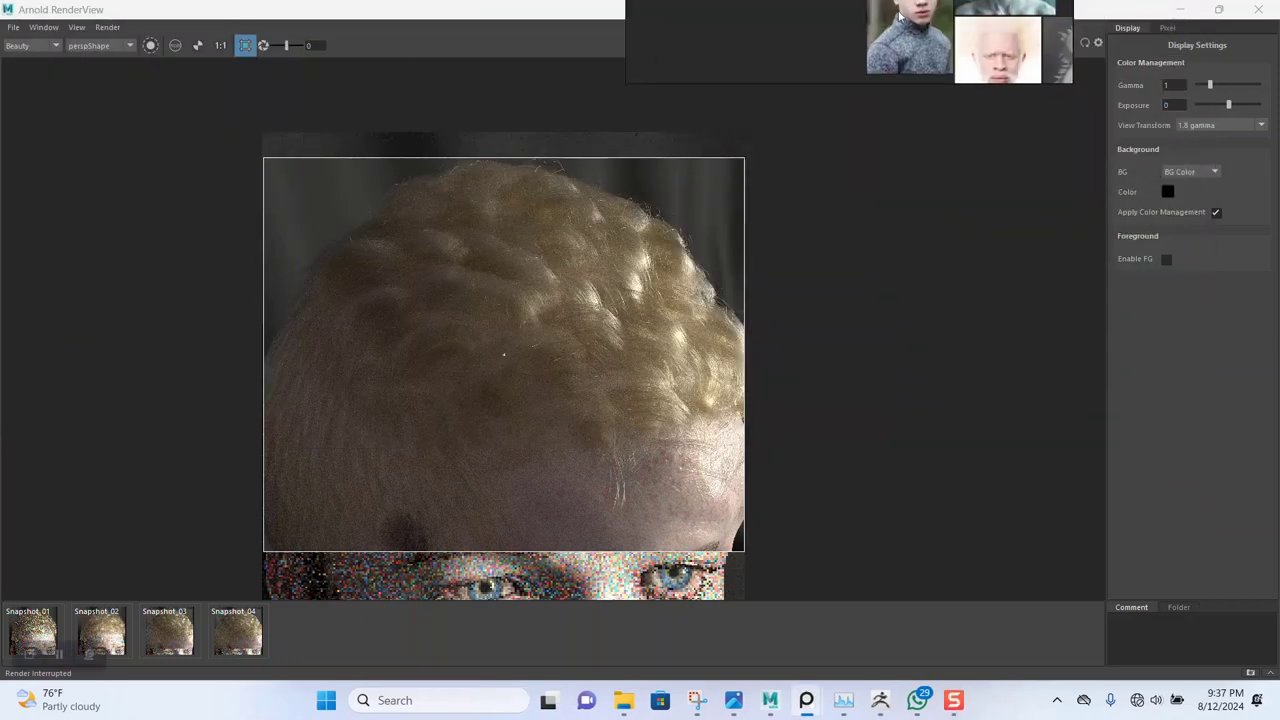
Zoom in and out on the render, then minimize Arnold RenderView
{"action": "scroll", "coordinate": [531, 350], "scroll_direction": "up", "scroll_amount": 2}
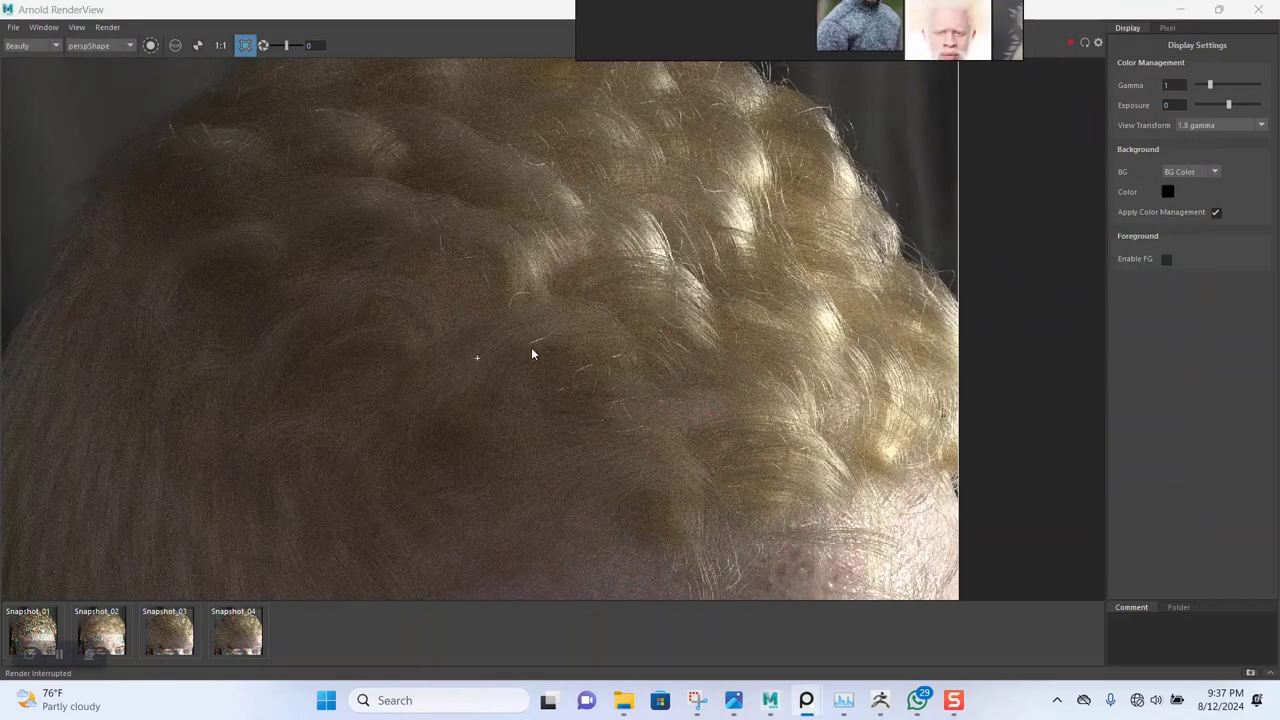
{"action": "scroll", "coordinate": [531, 354], "scroll_direction": "down", "scroll_amount": 2}
{"action": "scroll", "coordinate": [600, 310], "scroll_direction": "up", "scroll_amount": 2}
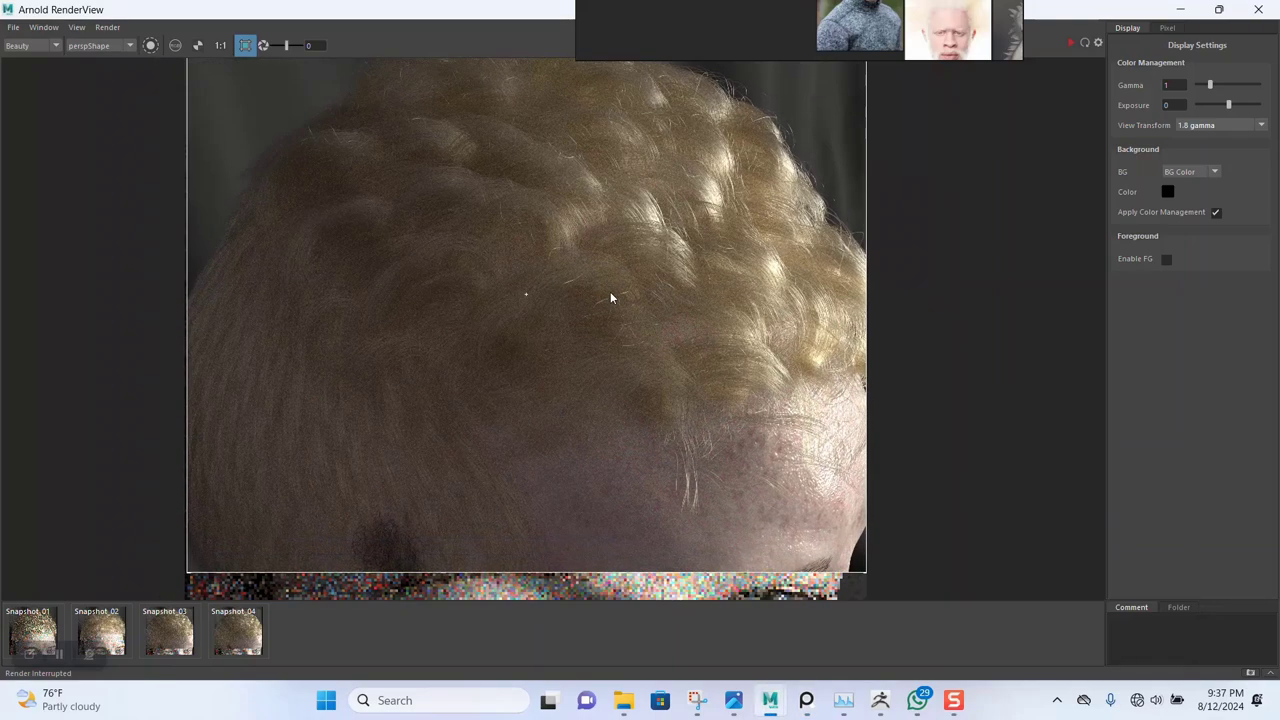
{"action": "scroll", "coordinate": [453, 360], "scroll_direction": "up", "scroll_amount": 1}
{"action": "scroll", "coordinate": [453, 360], "scroll_direction": "down", "scroll_amount": 2}
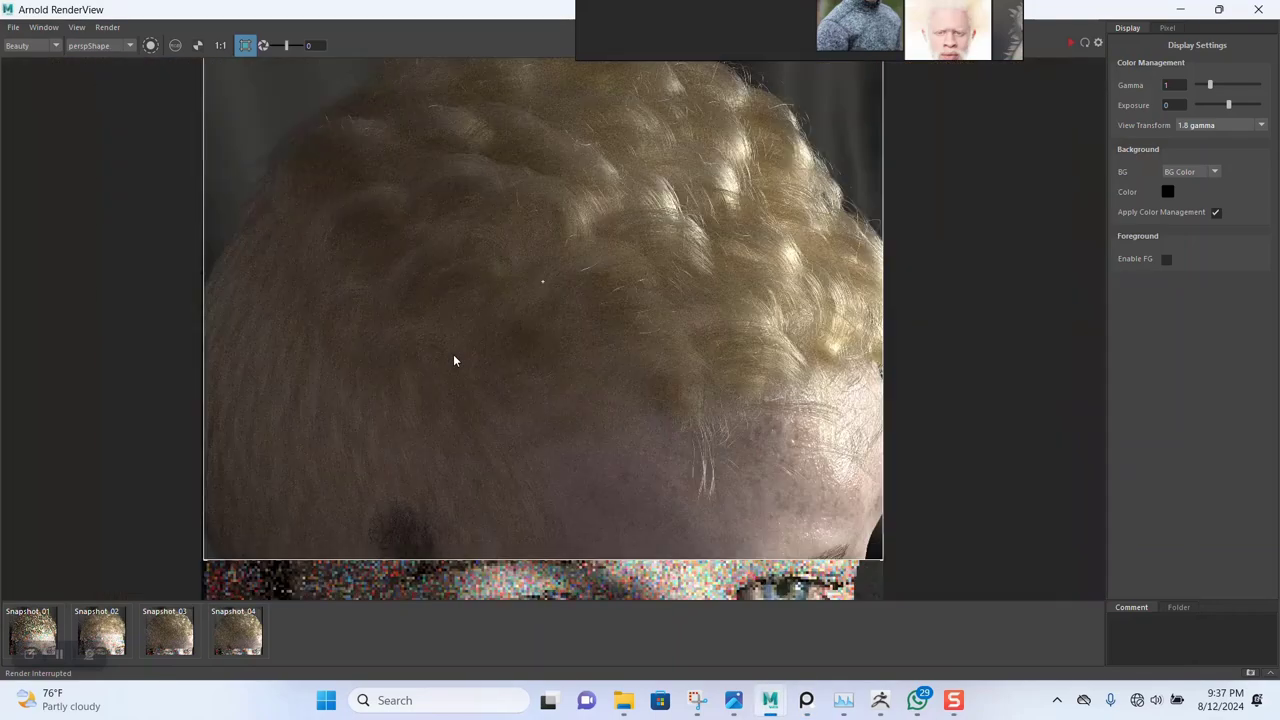
{"action": "scroll", "coordinate": [601, 355], "scroll_direction": "up", "scroll_amount": 1}
{"action": "scroll", "coordinate": [601, 355], "scroll_direction": "down", "scroll_amount": 1}
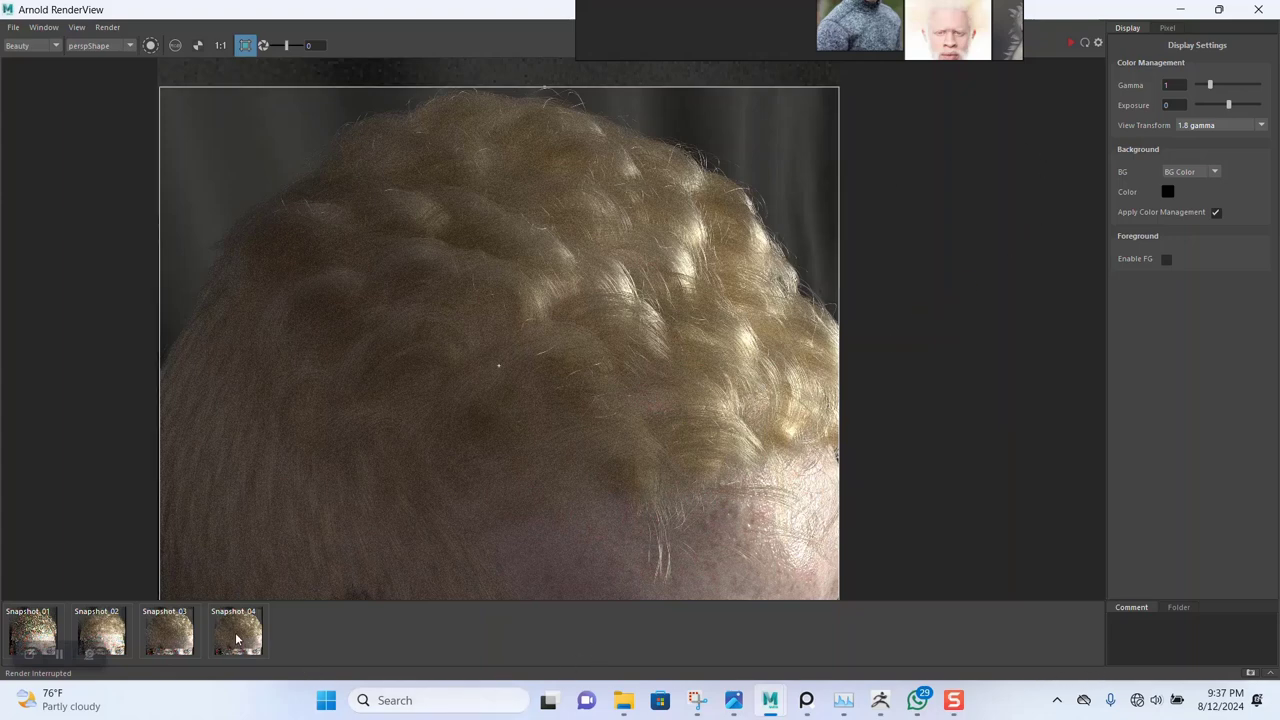
{"action": "left_click", "coordinate": [1180, 9]}
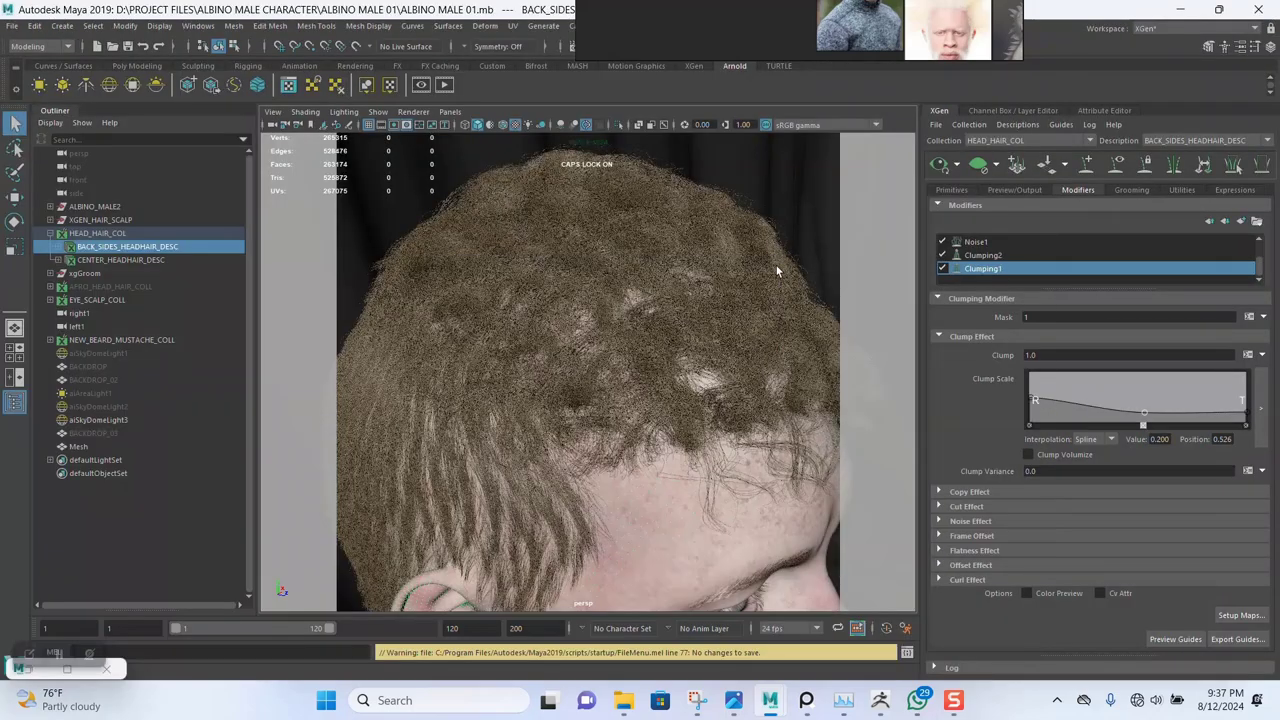
Orbit and zoom the perspective view to inspect the face and curly head hair
{"action": "scroll", "coordinate": [712, 410], "scroll_direction": "down", "scroll_amount": 5}
{"action": "left_click_drag", "start_coordinate": [650, 390], "coordinate": [560, 343], "text": "alt"}
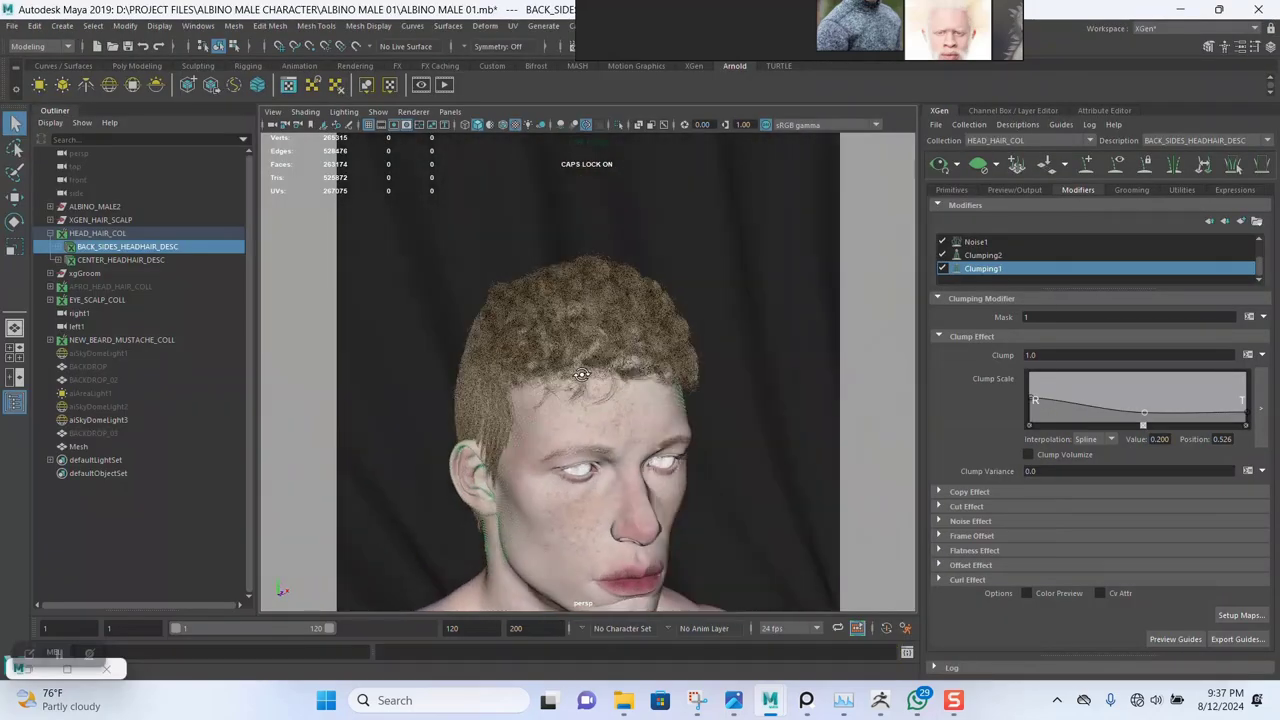
{"action": "scroll", "coordinate": [565, 400], "scroll_direction": "up", "scroll_amount": 2}
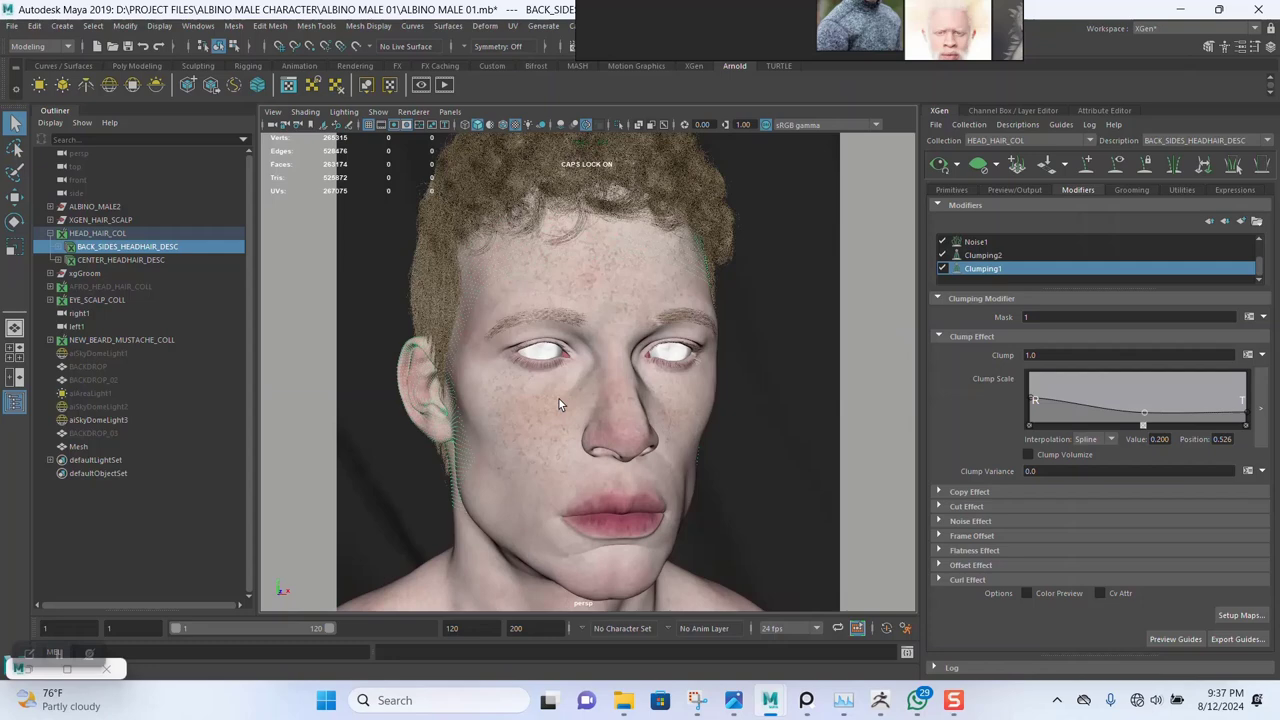
{"action": "scroll", "coordinate": [565, 415], "scroll_direction": "up", "scroll_amount": 2}
{"action": "scroll", "coordinate": [565, 415], "scroll_direction": "up", "scroll_amount": 2}
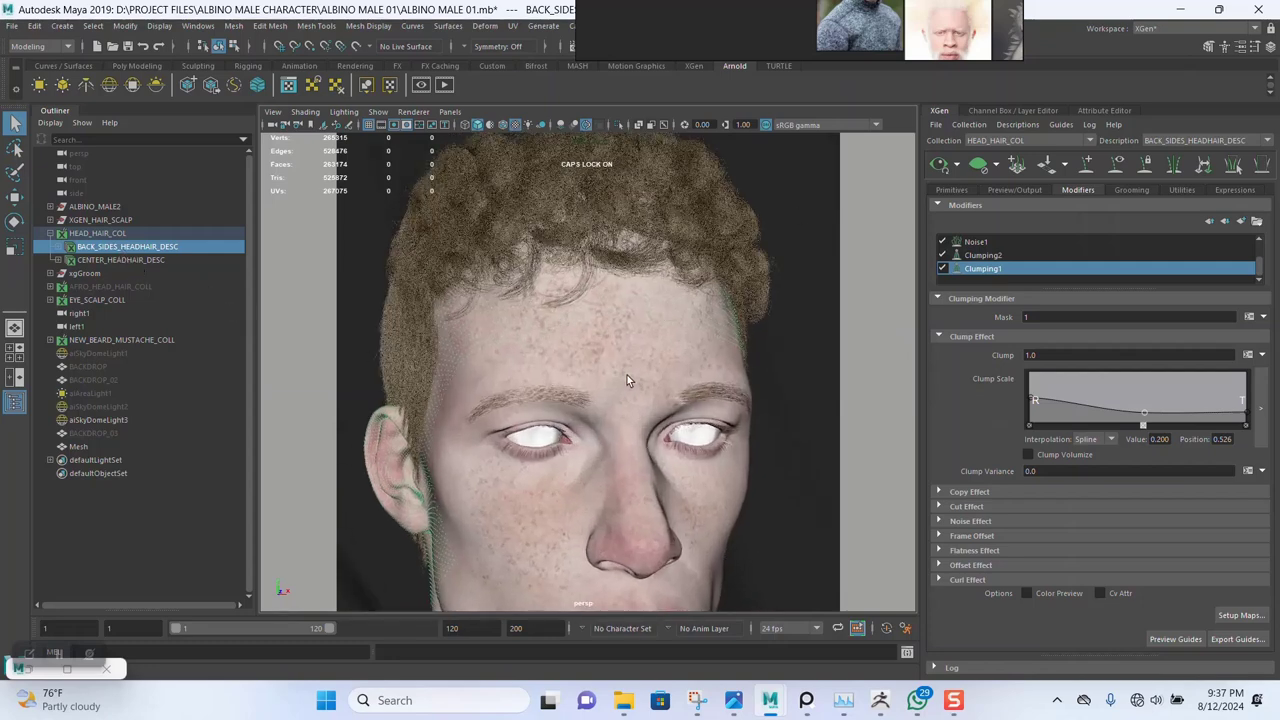
{"action": "scroll", "coordinate": [627, 375], "scroll_direction": "up", "scroll_amount": 6}
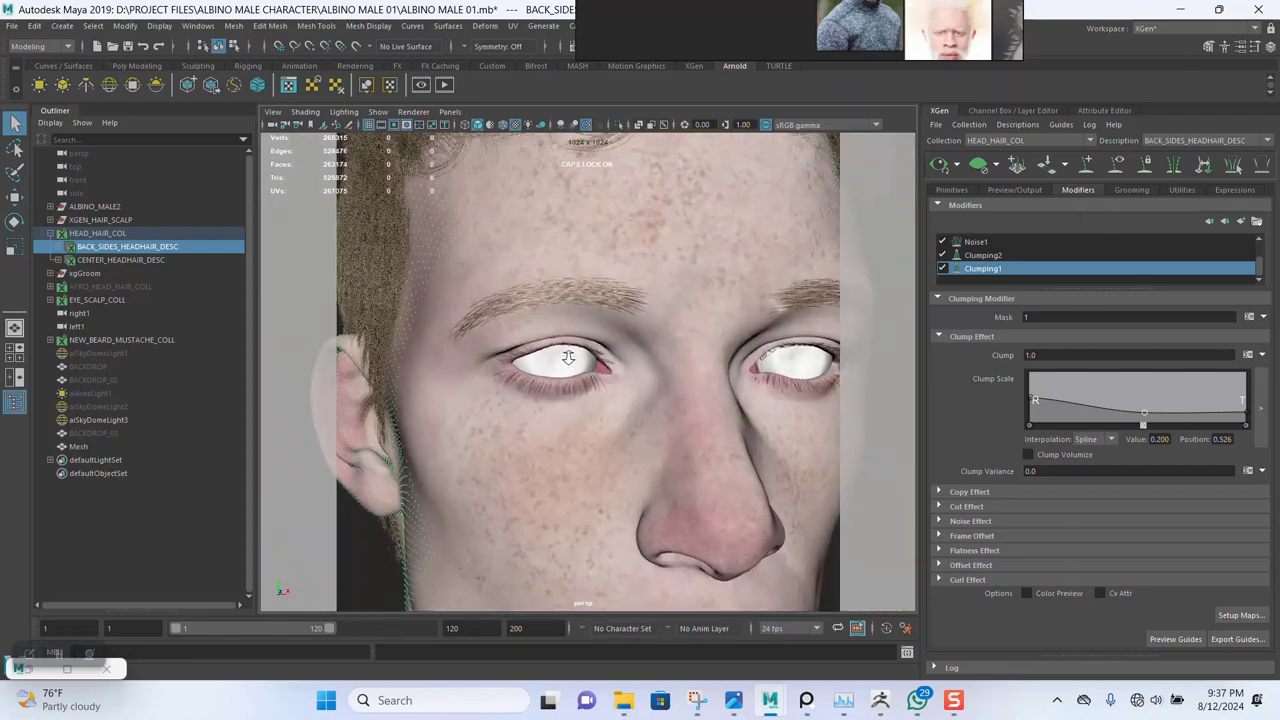
{"action": "mouse_move", "coordinate": [567, 357]}
{"action": "left_mouse_down", "text": "alt"}
{"action": "mouse_move", "coordinate": [631, 346]}
{"action": "mouse_move", "coordinate": [629, 360]}
{"action": "mouse_move", "coordinate": [563, 377]}
{"action": "left_mouse_up", "text": "alt"}
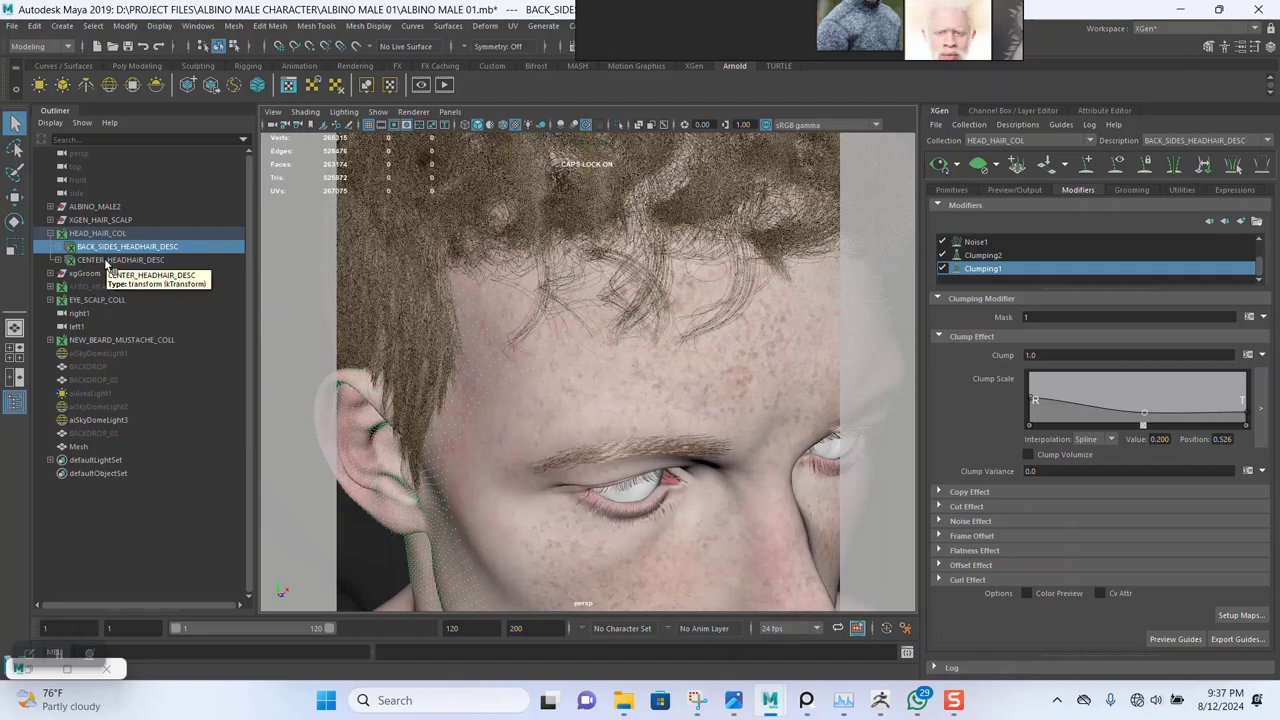
Expand EYE_SCALP_COLL and select both EYEBROW_HAIR_DESC and EYE_LASHES_DESC
{"action": "left_click", "coordinate": [97, 300]}
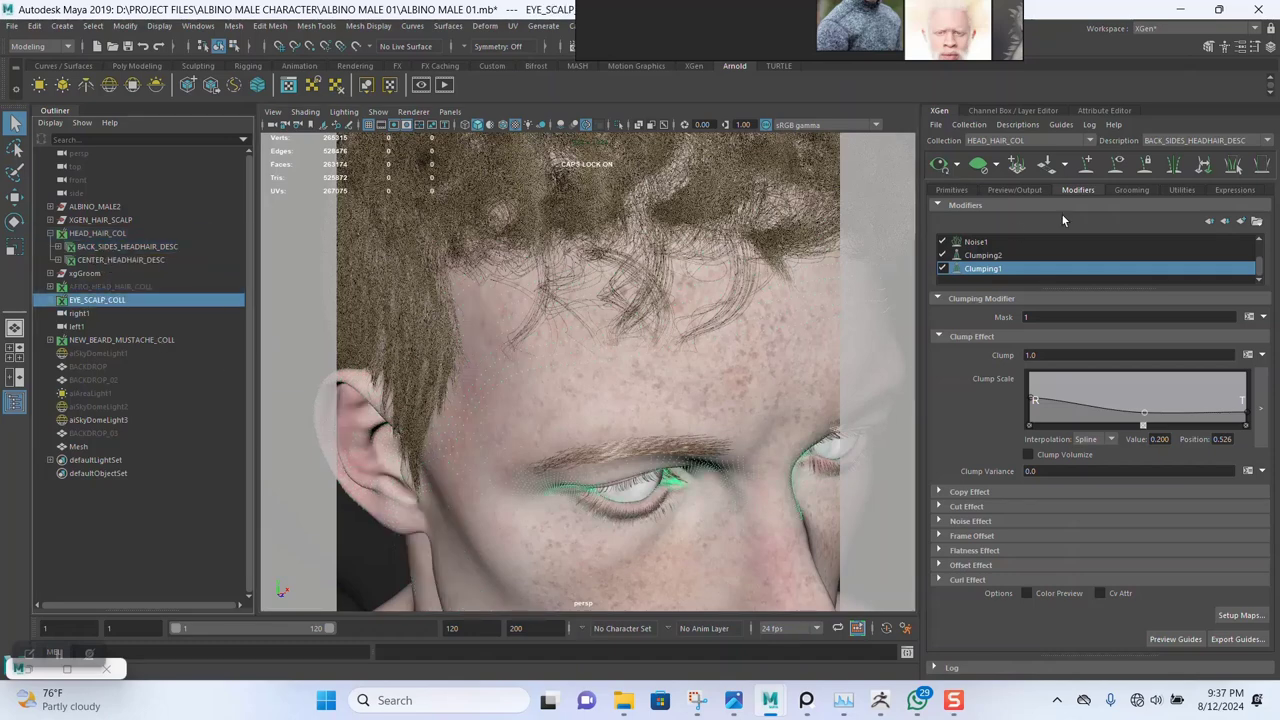
{"action": "left_click", "coordinate": [1096, 108]}
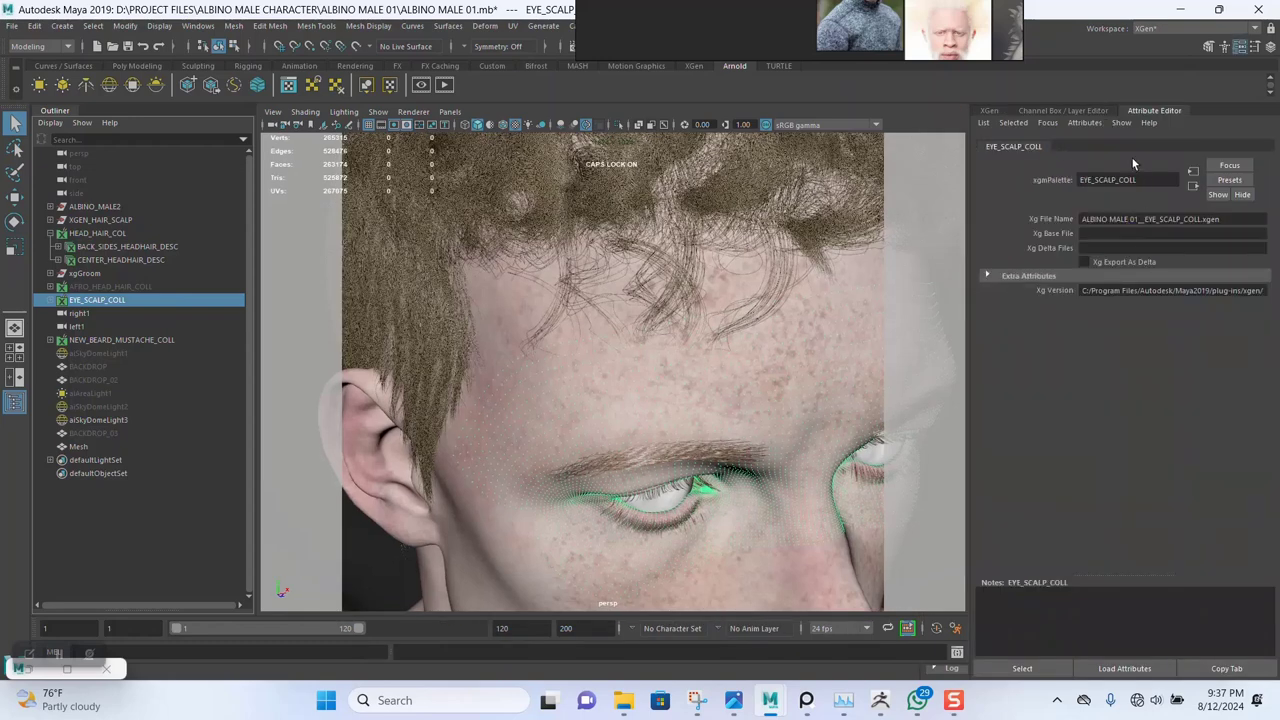
{"action": "left_click", "coordinate": [50, 300]}
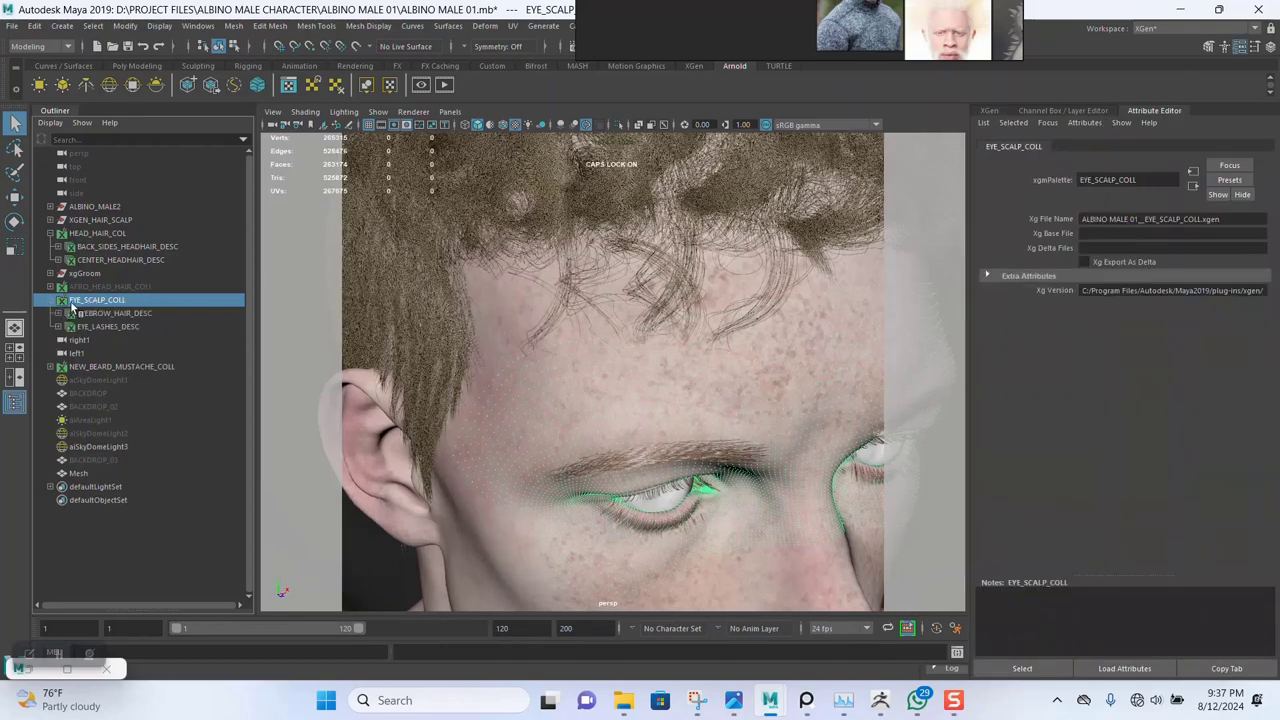
{"action": "left_click", "coordinate": [103, 314]}
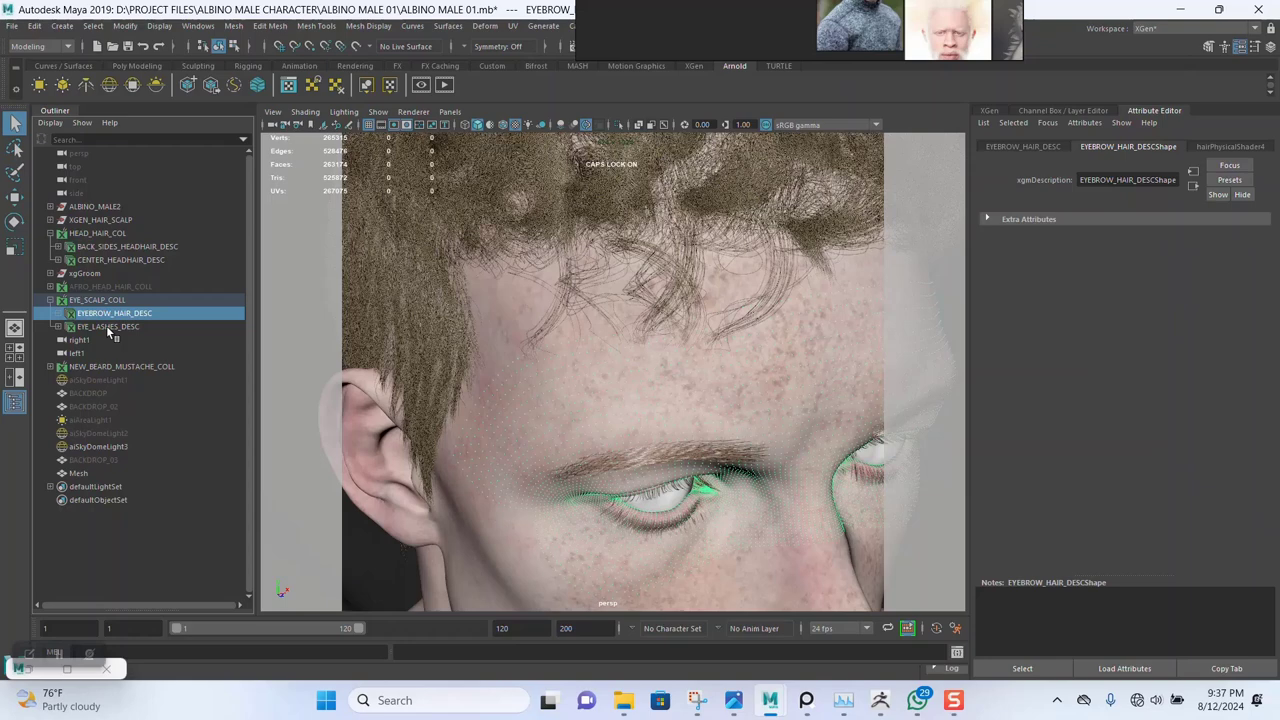
{"action": "left_click", "coordinate": [108, 327]}
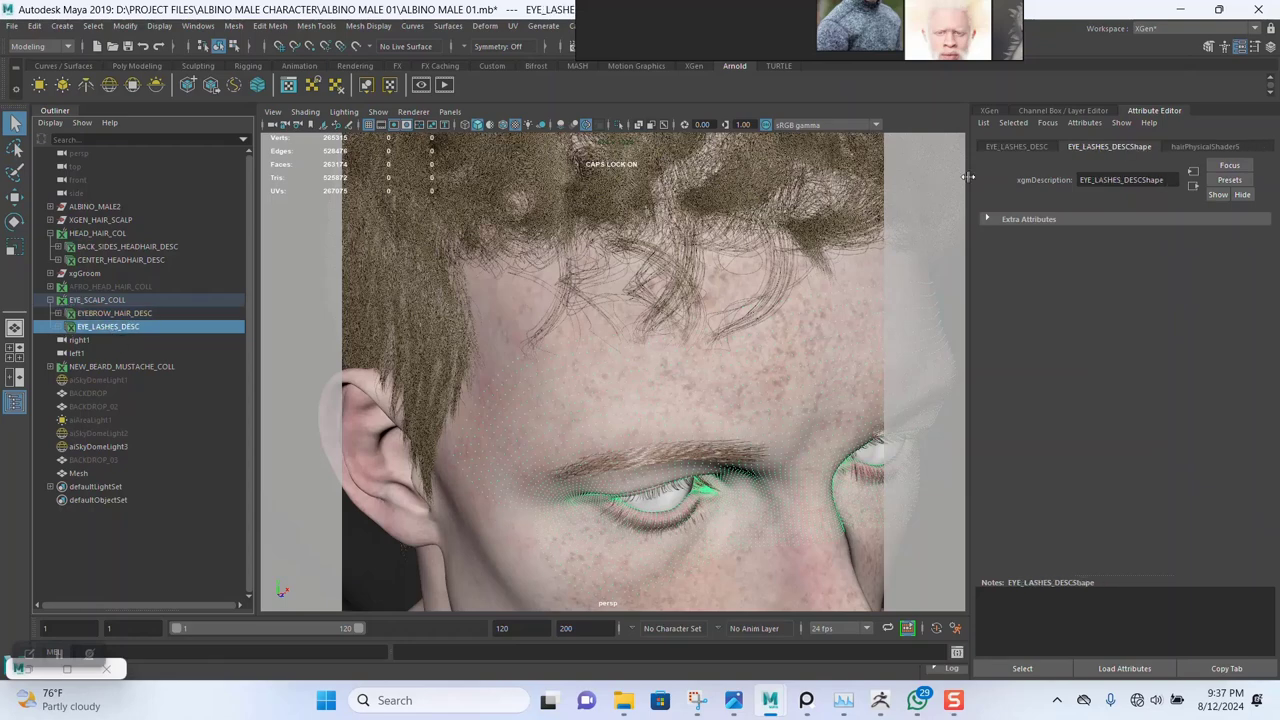
{"action": "left_click", "coordinate": [110, 315]}
{"action": "left_click", "coordinate": [108, 327], "text": "ctrl"}
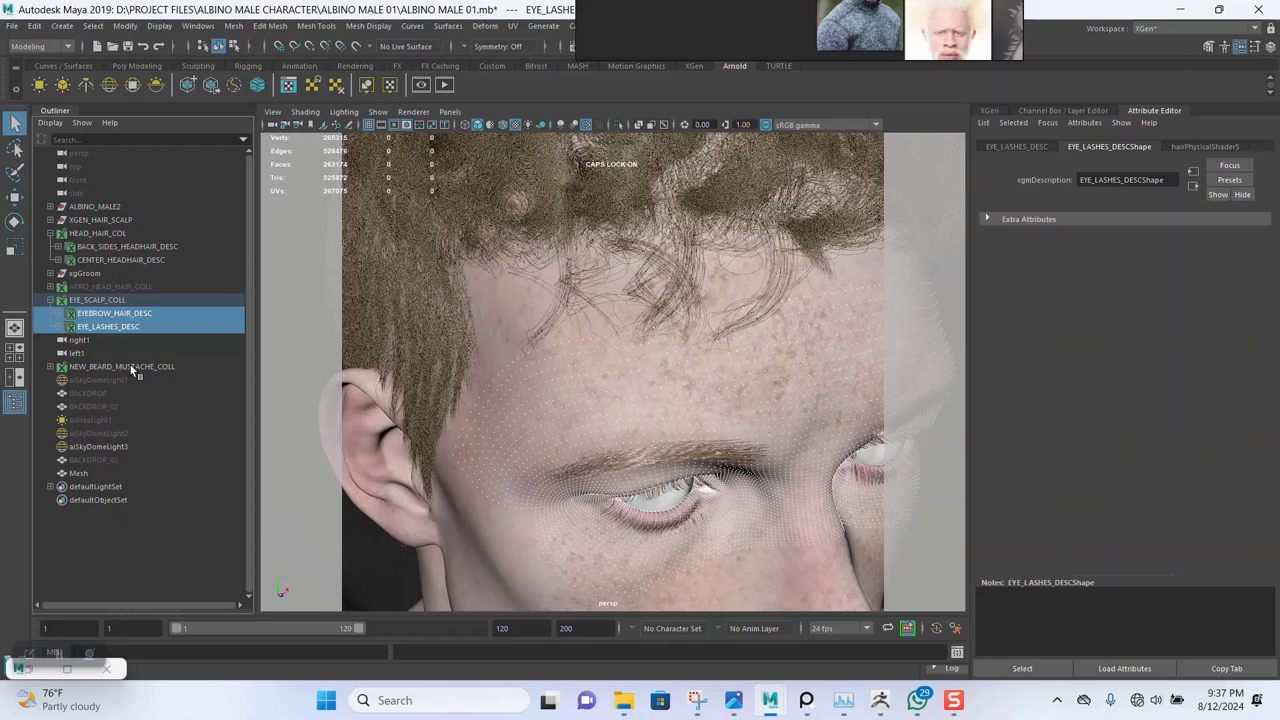
Assign aiStandardHair to the brows and lashes, then select NEW_BEARD_HAIR_DESC and NEW_MUSTACHE_DESC
{"action": "left_click", "coordinate": [50, 366]}
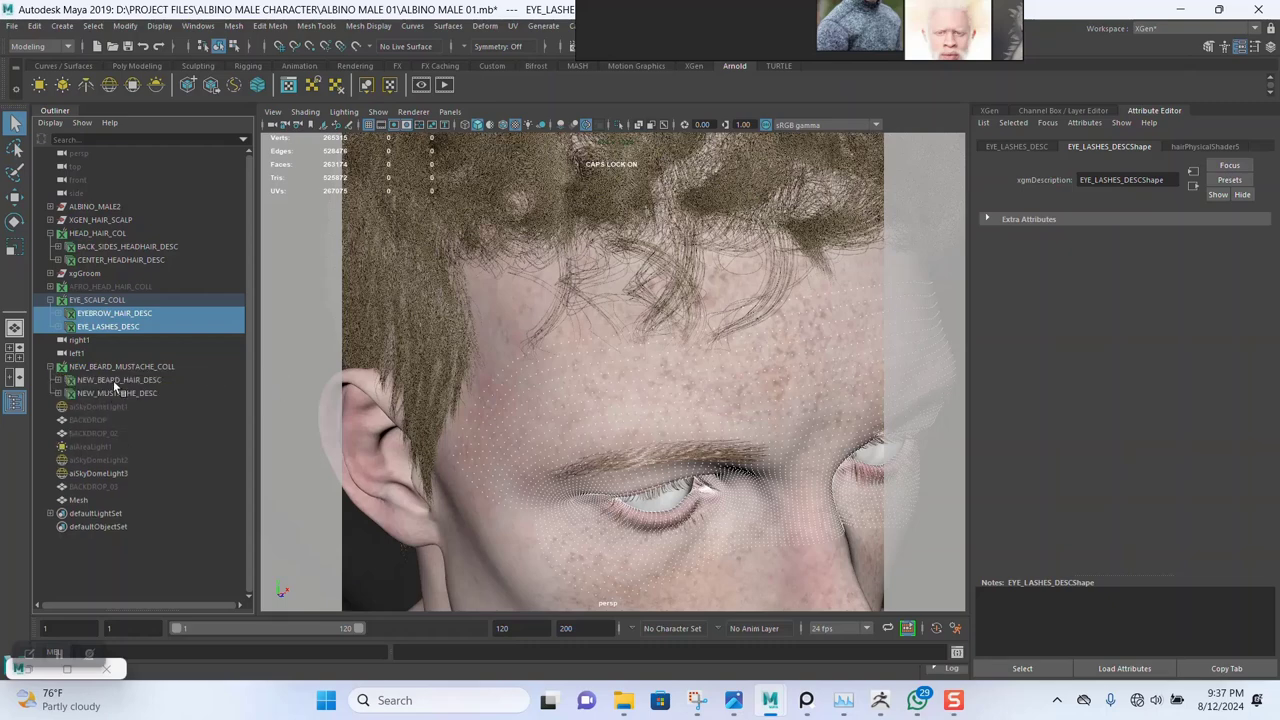
{"action": "scroll", "coordinate": [600, 335], "scroll_direction": "up", "scroll_amount": 8}
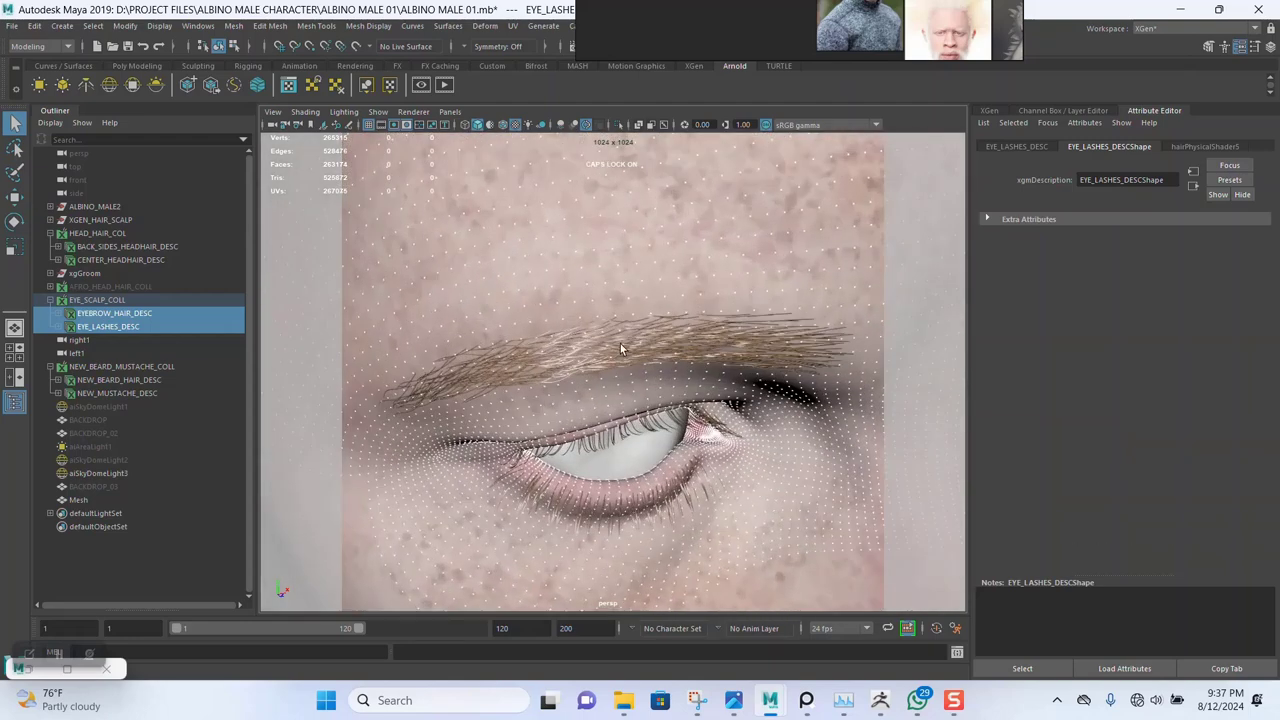
{"action": "right_click_drag", "start_coordinate": [620, 348], "coordinate": [734, 386]}
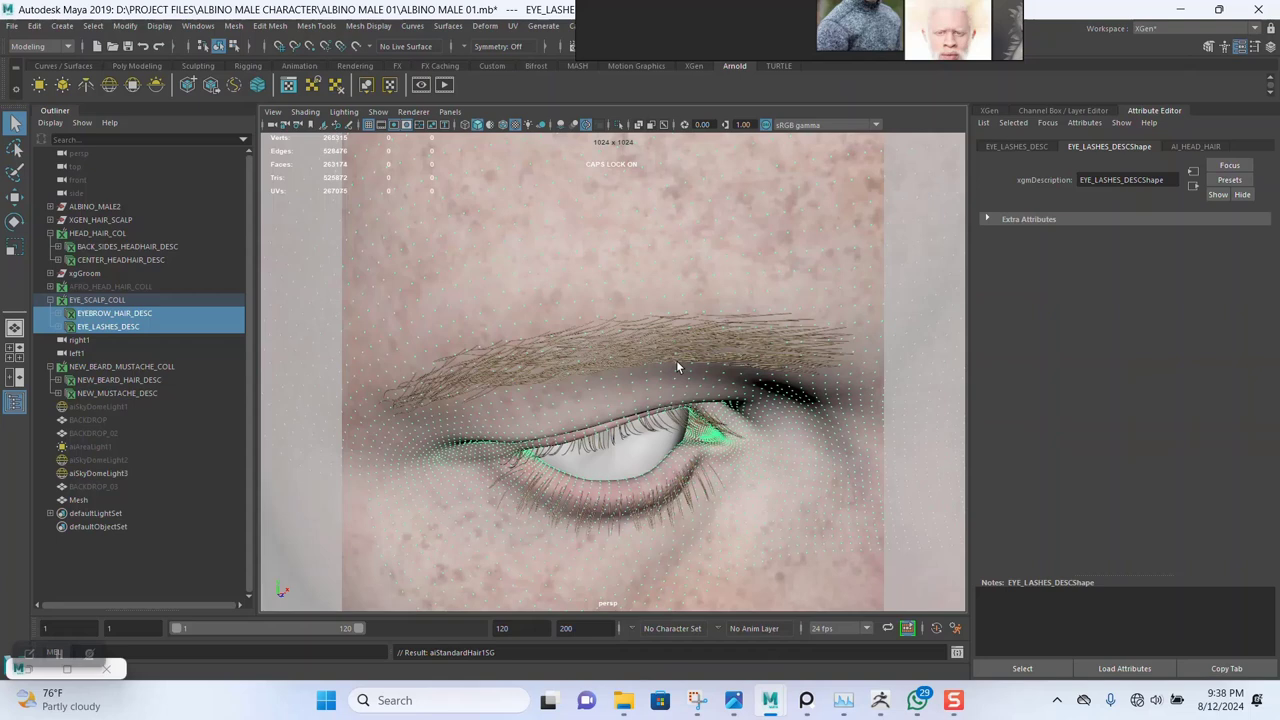
{"action": "left_click", "coordinate": [99, 379]}
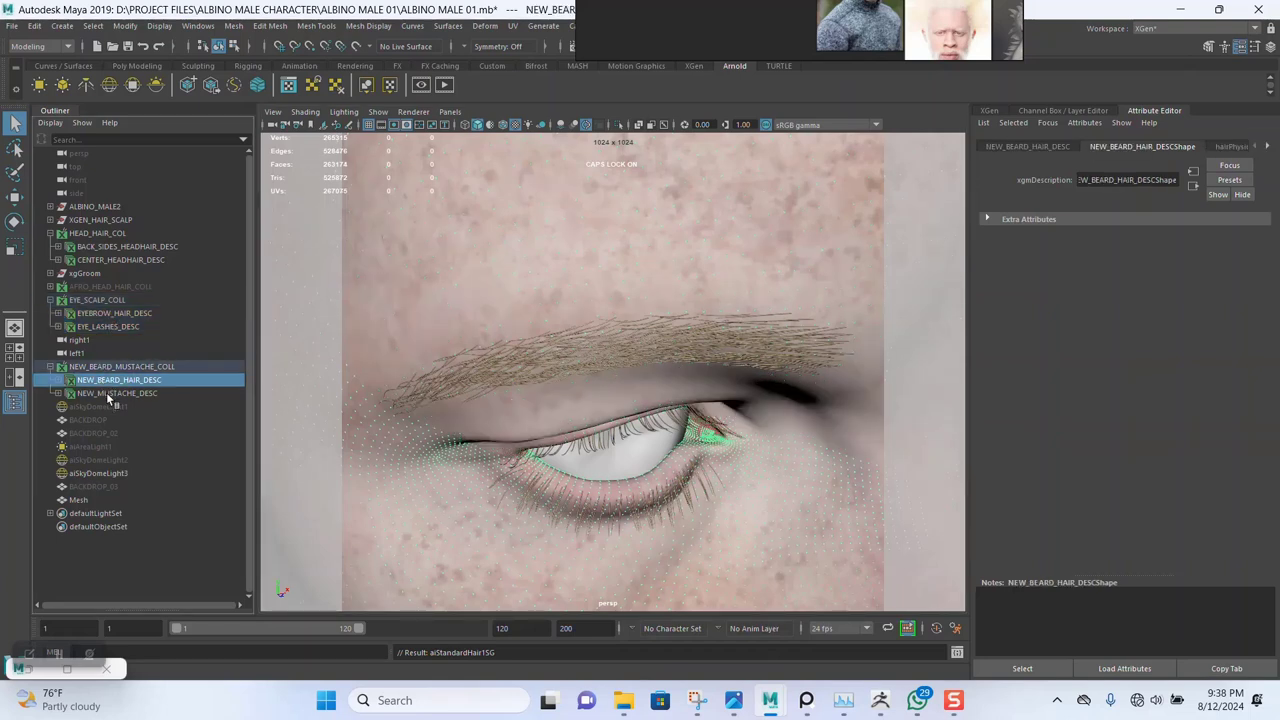
{"action": "left_click", "coordinate": [112, 393], "text": "shift"}
Frame the face and load NEW_BEARD_MUSTACHE_COLL with NEW_MUSTACHE_DESC in the XGen editor
{"action": "key", "text": "f"}
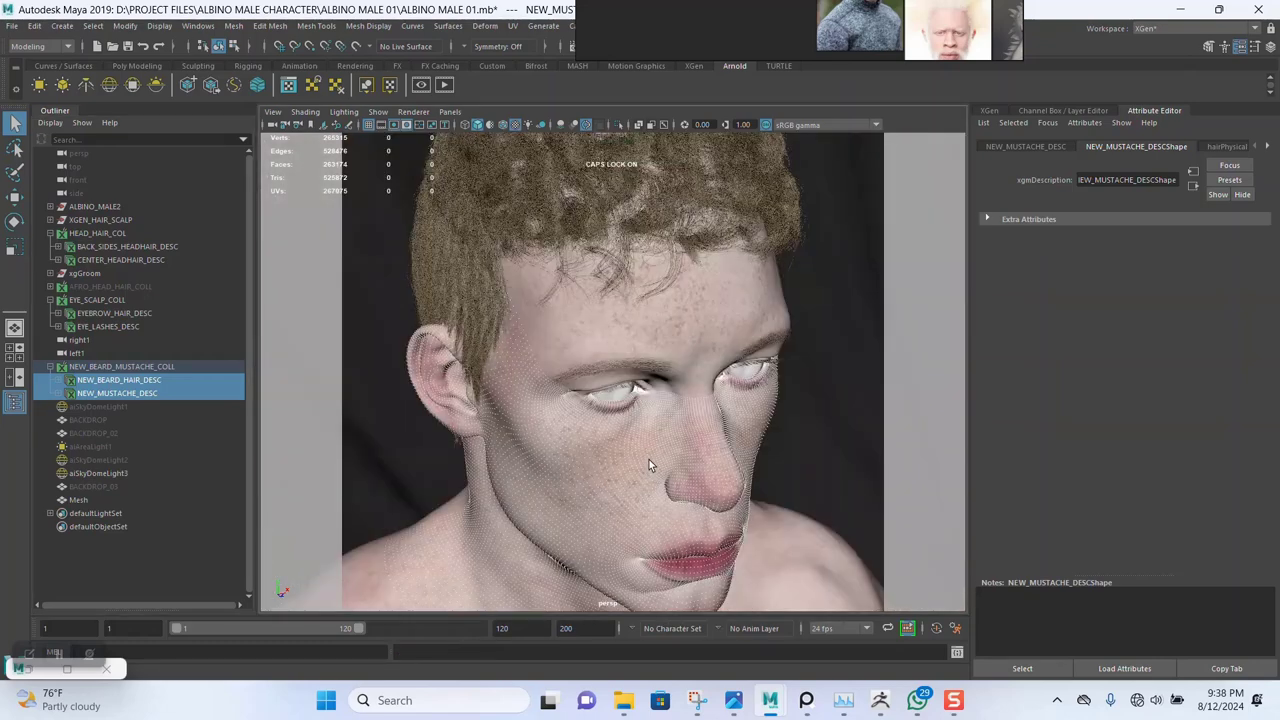
{"action": "left_click_drag", "start_coordinate": [649, 459], "coordinate": [632, 407], "text": "alt"}
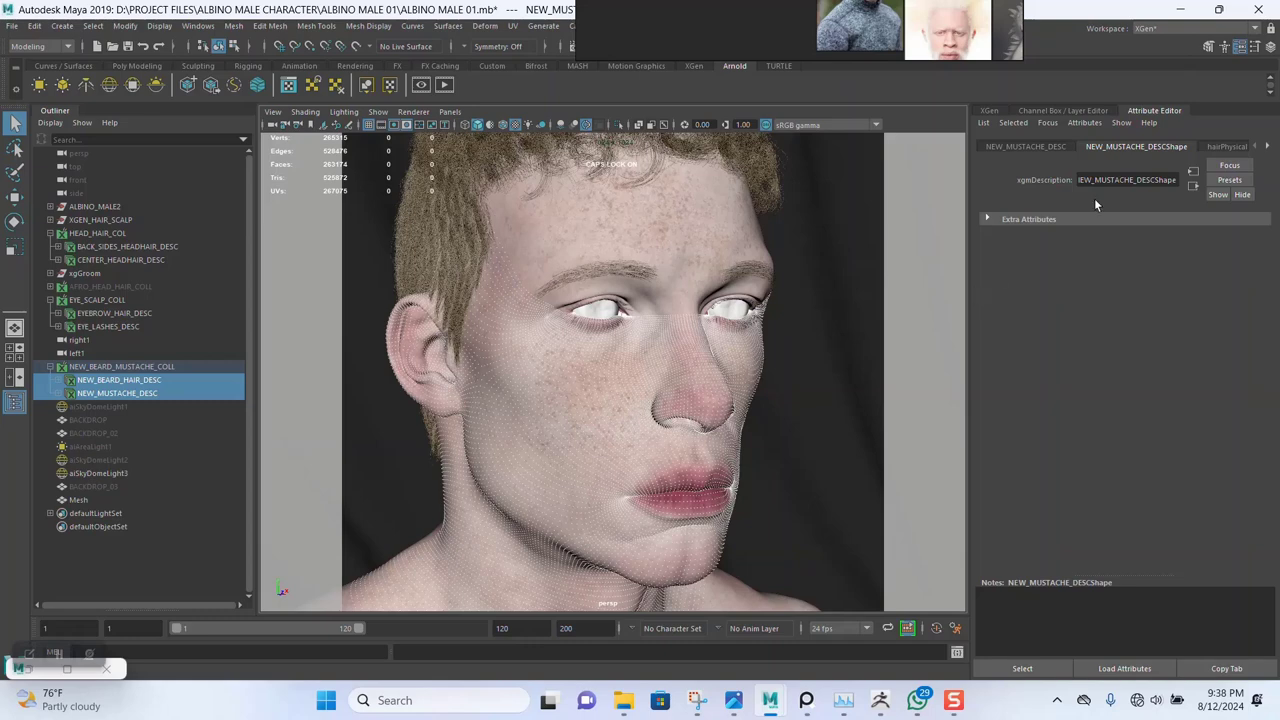
{"action": "left_click", "coordinate": [993, 110]}
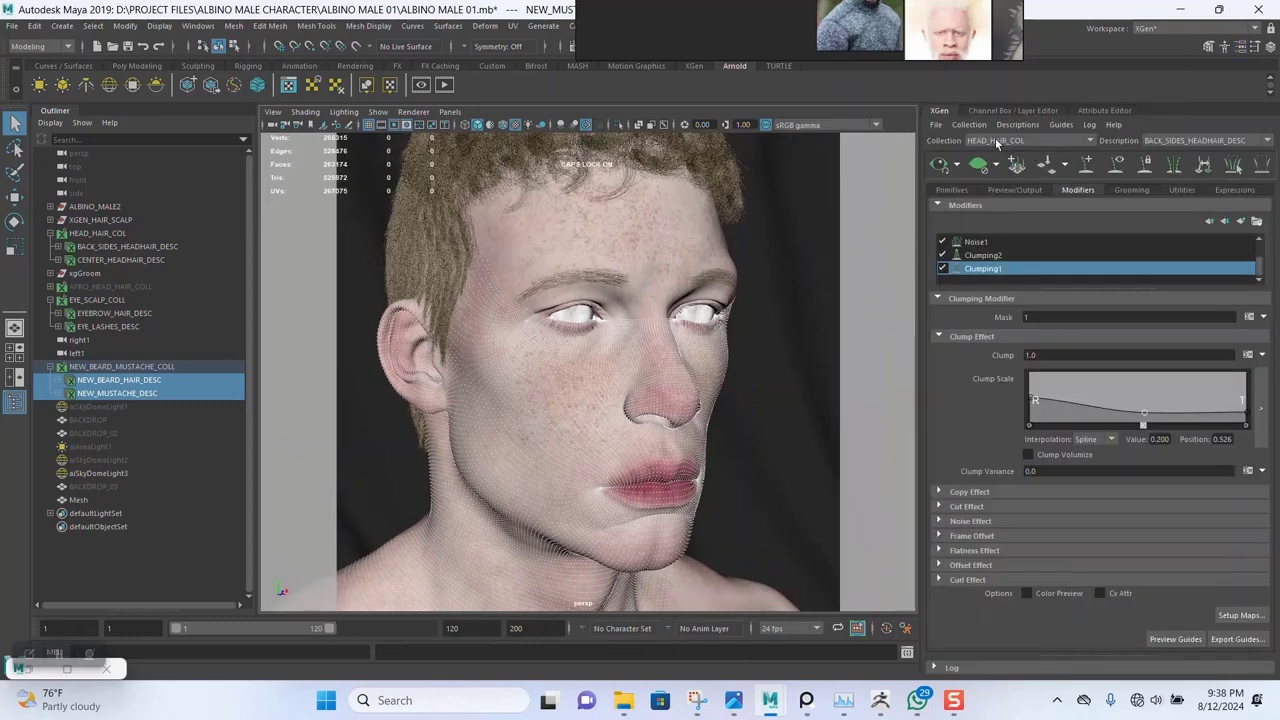
{"action": "left_click", "coordinate": [1028, 140]}
{"action": "left_click", "coordinate": [1012, 177]}
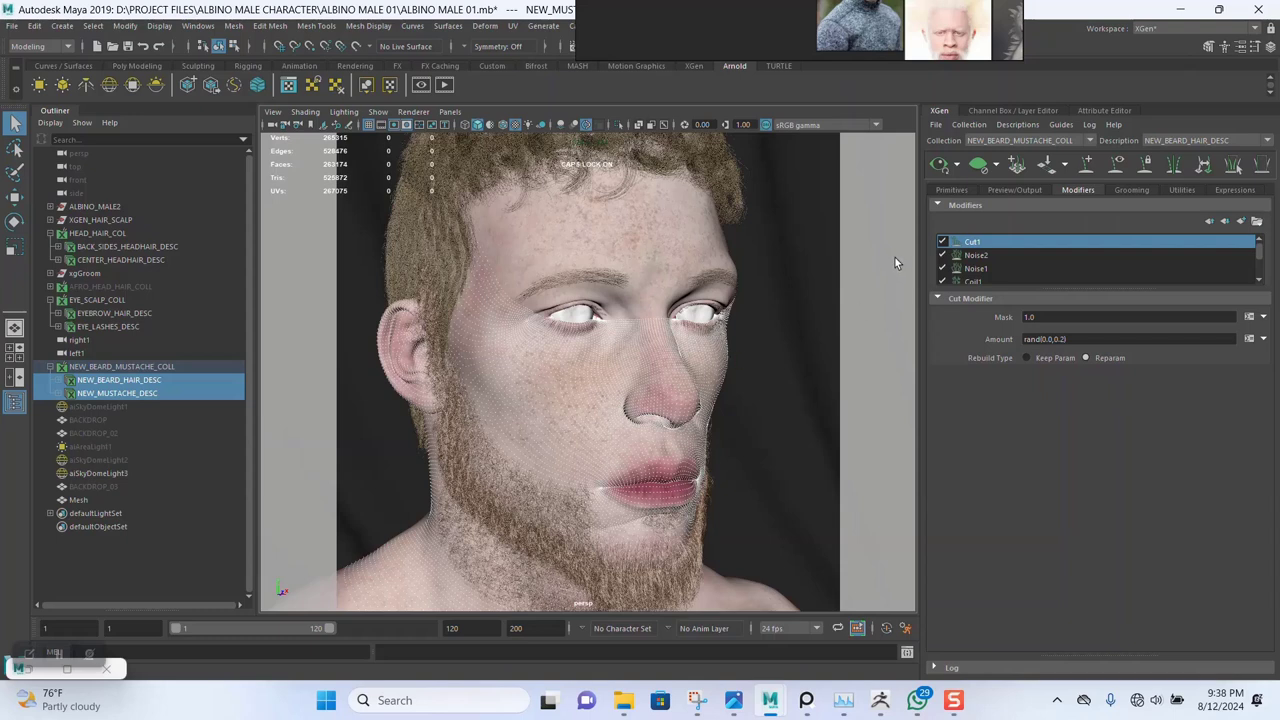
{"action": "left_click", "coordinate": [1155, 141]}
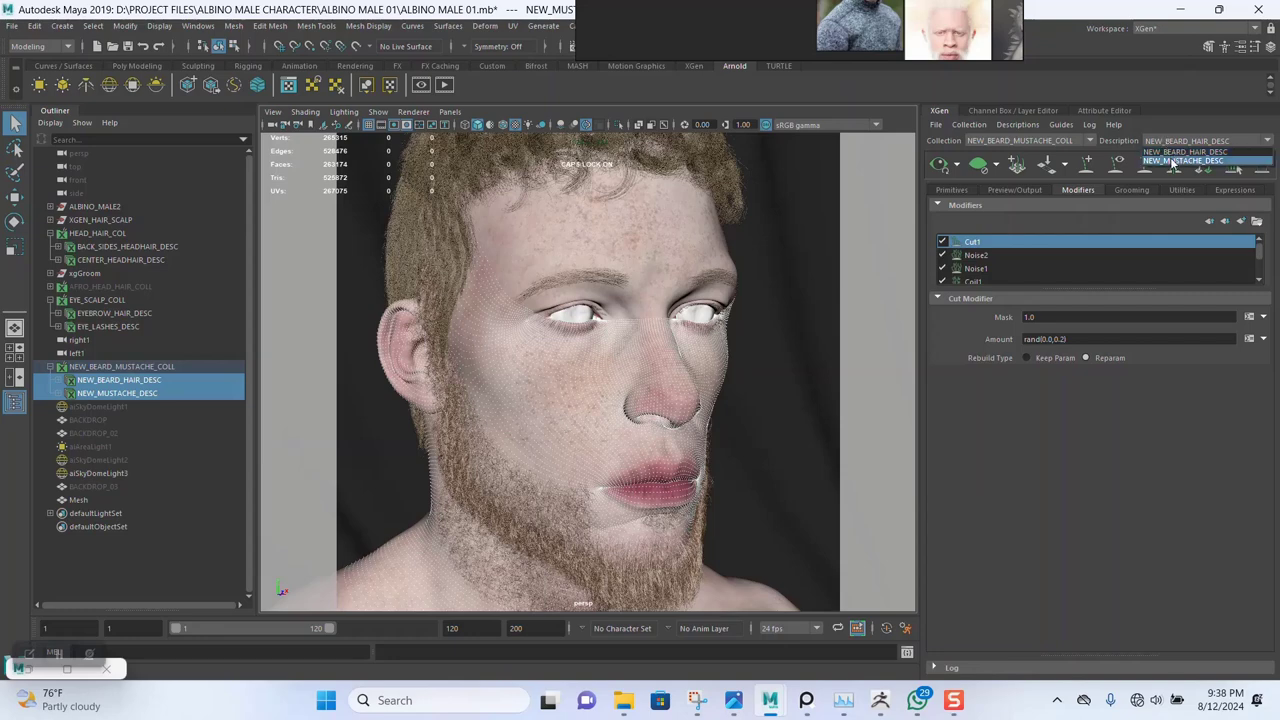
{"action": "left_click", "coordinate": [1183, 160]}
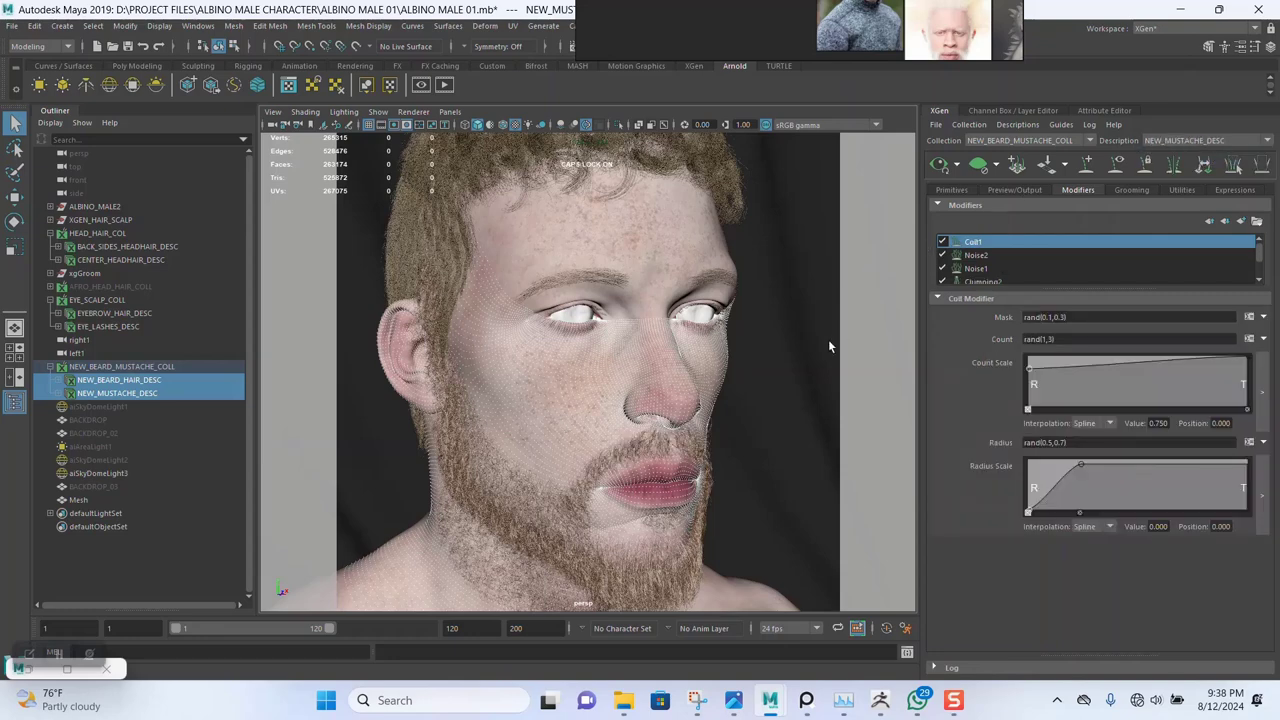
Select the head mesh, move in close on the beard, and reselect the beard and moustache descriptions
{"action": "left_click", "coordinate": [789, 372]}
{"action": "scroll", "coordinate": [735, 410], "scroll_direction": "up", "scroll_amount": 3}
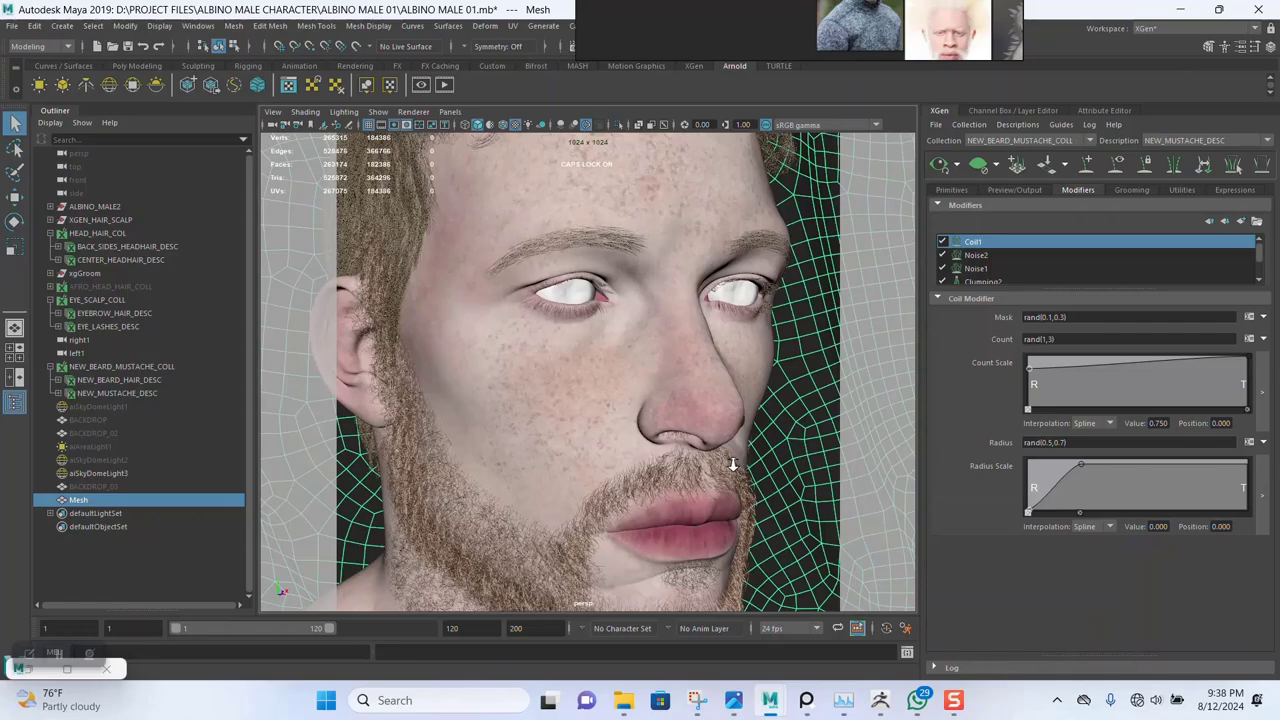
{"action": "middle_click_drag", "start_coordinate": [740, 480], "coordinate": [740, 340], "text": "alt"}
{"action": "scroll", "coordinate": [735, 380], "scroll_direction": "up", "scroll_amount": 8}
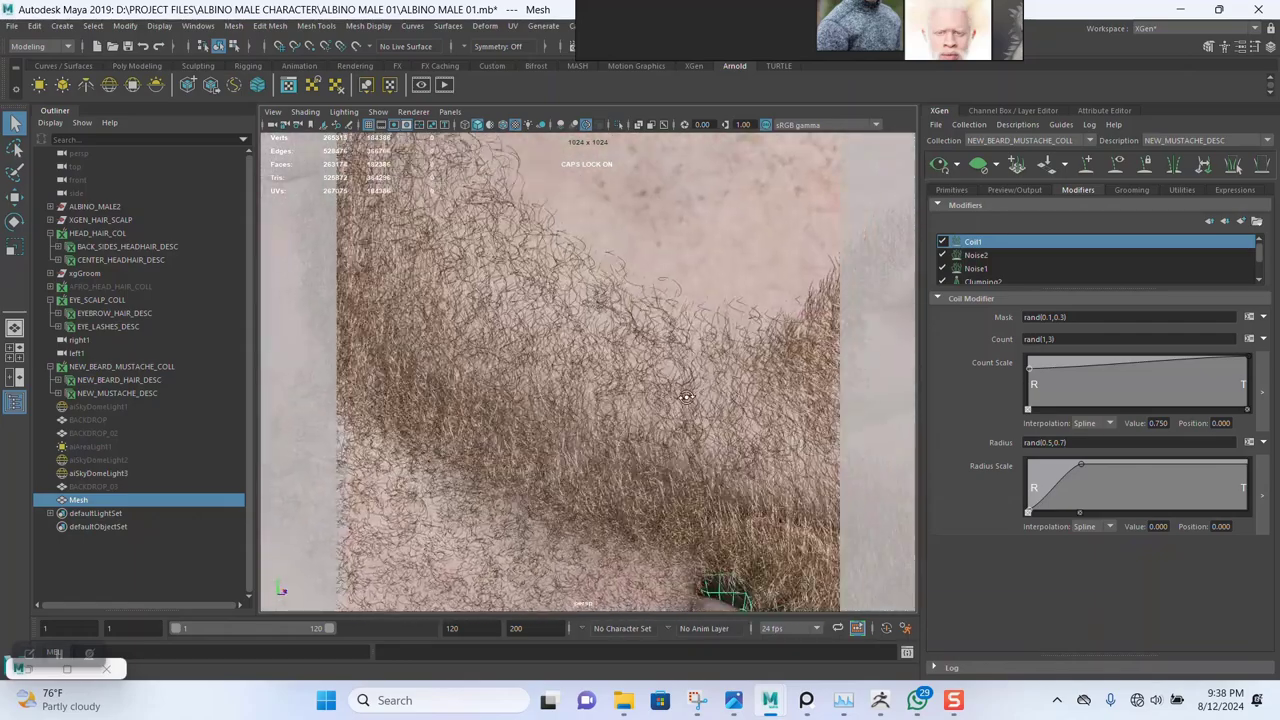
{"action": "scroll", "coordinate": [724, 396], "scroll_direction": "down", "scroll_amount": 8}
{"action": "left_click_drag", "start_coordinate": [724, 396], "coordinate": [600, 350], "text": "alt"}
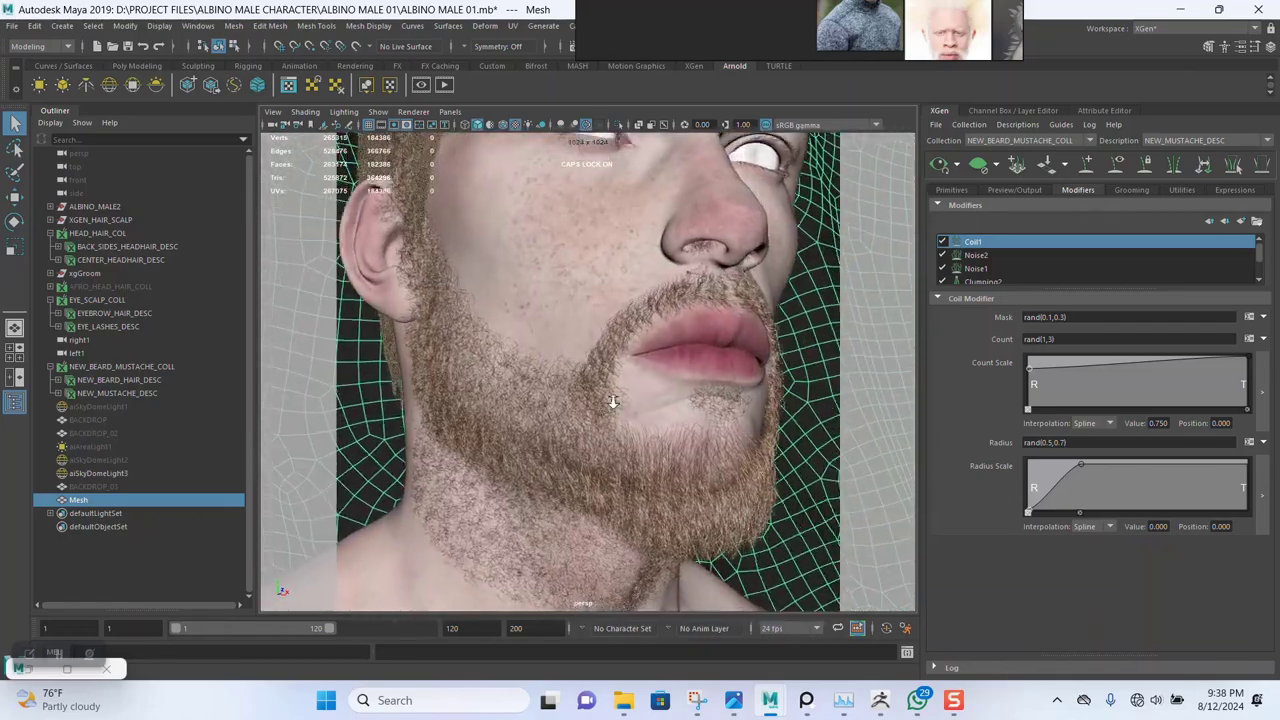
{"action": "scroll", "coordinate": [611, 372], "scroll_direction": "down", "scroll_amount": 3}
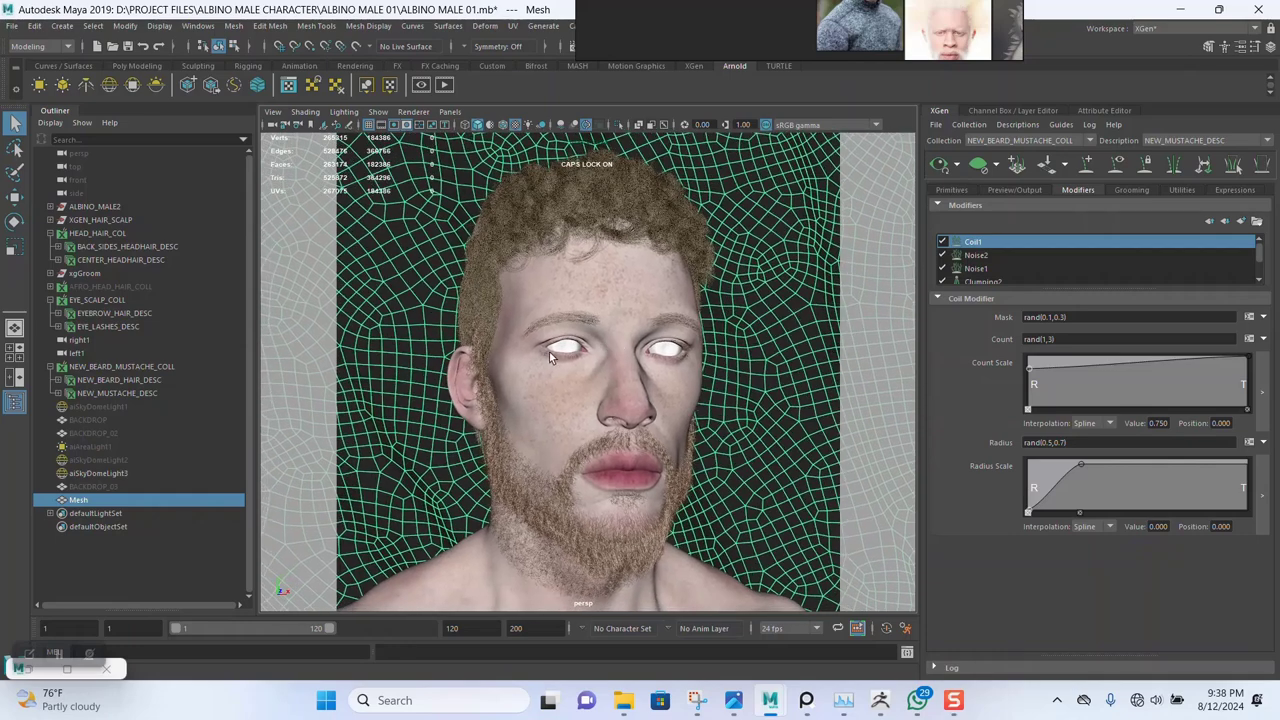
{"action": "left_click", "coordinate": [132, 380]}
{"action": "left_click", "coordinate": [145, 394], "text": "shift"}
{"action": "left_click_drag", "start_coordinate": [600, 430], "coordinate": [727, 320], "text": "alt"}
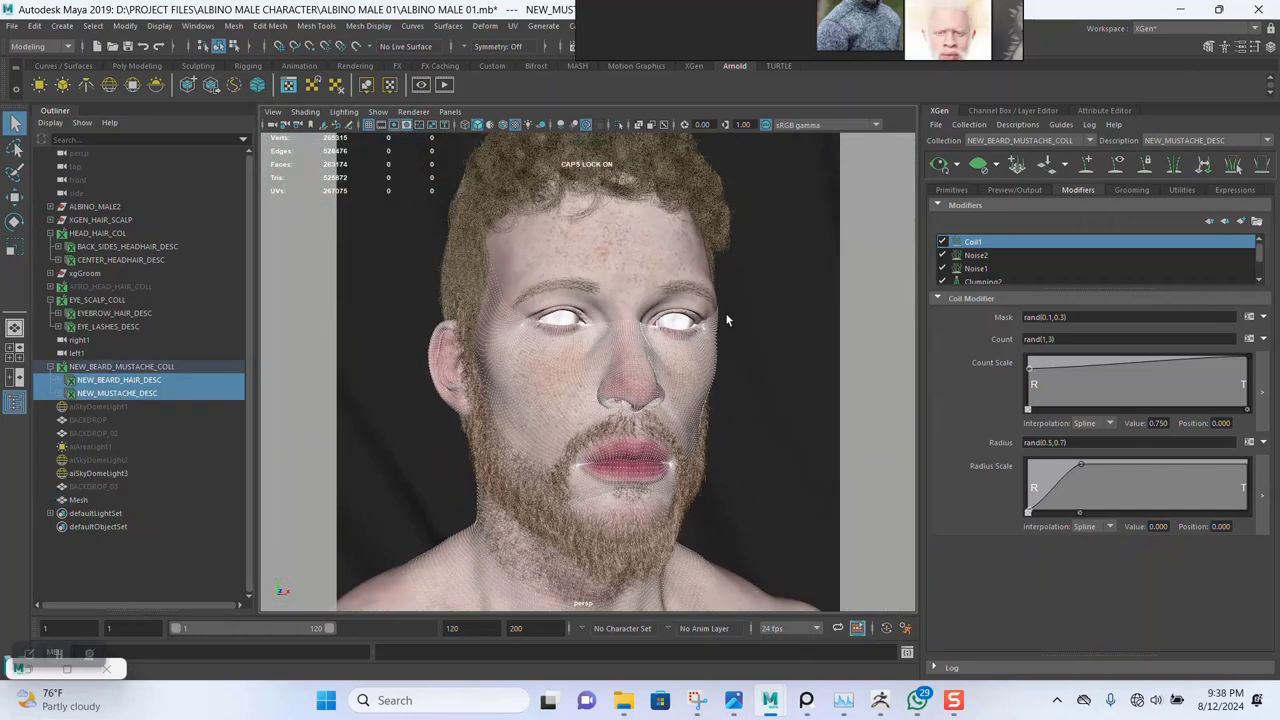
Zoom around the PureRef albino portrait board, then drag it to the top of the screen
{"action": "left_click", "coordinate": [831, 22]}
{"action": "scroll", "coordinate": [866, 343], "scroll_direction": "up", "scroll_amount": 2}
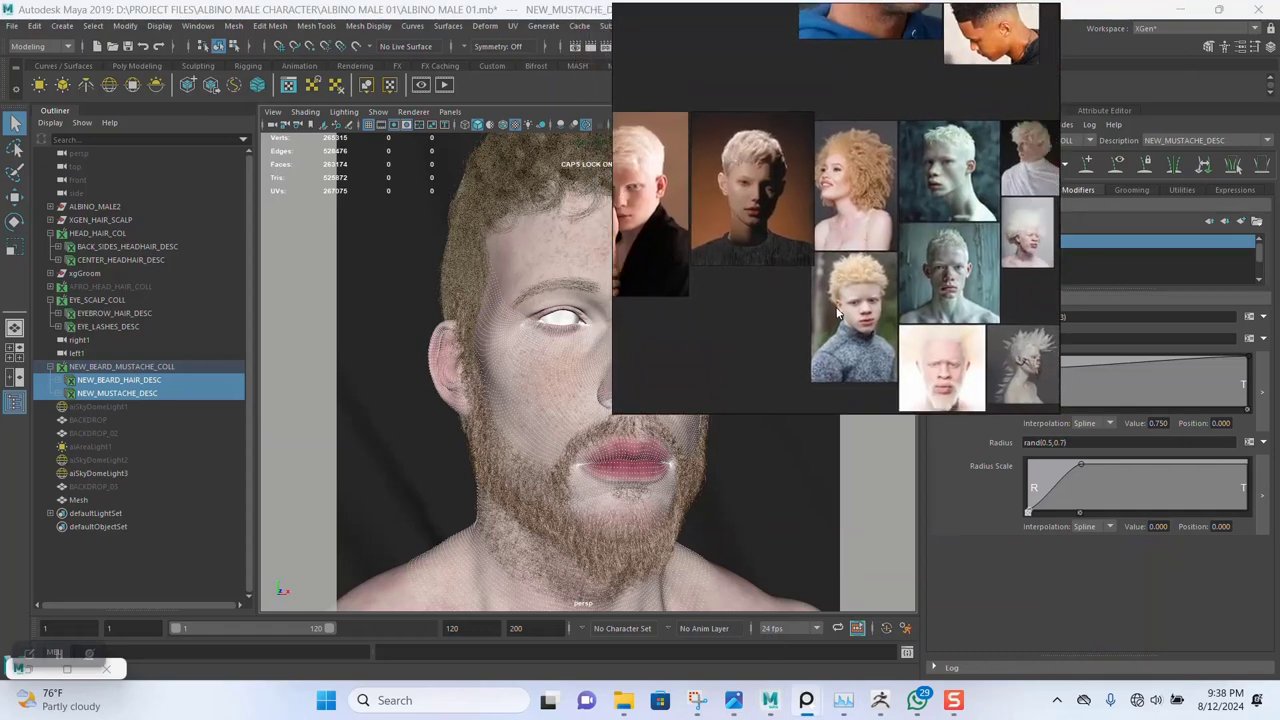
{"action": "scroll", "coordinate": [826, 290], "scroll_direction": "up", "scroll_amount": 5}
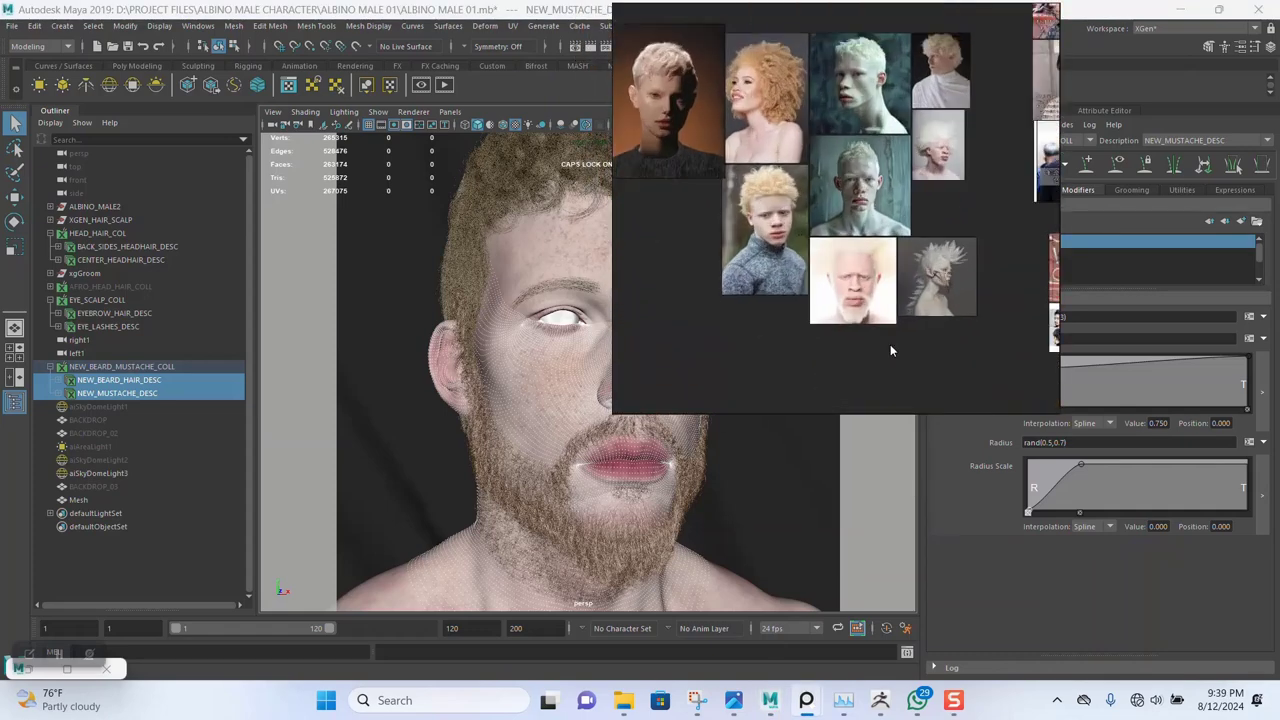
{"action": "scroll", "coordinate": [822, 274], "scroll_direction": "up", "scroll_amount": 3}
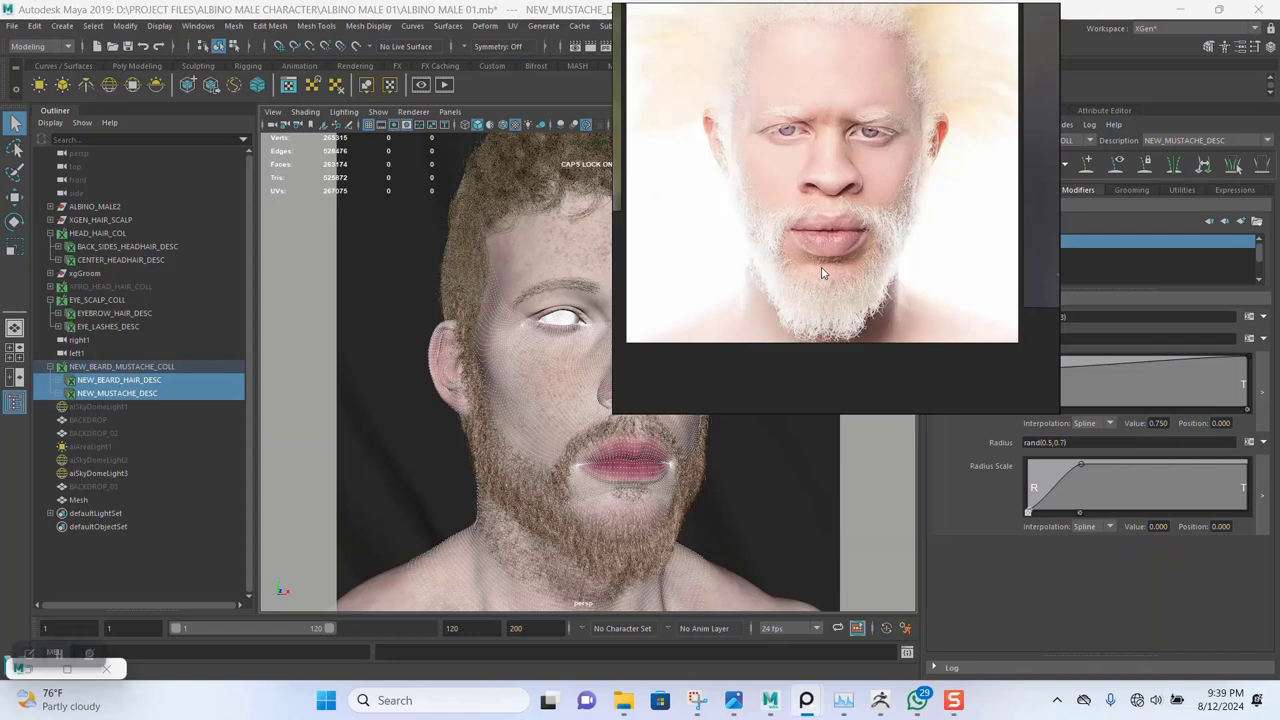
{"action": "scroll", "coordinate": [822, 276], "scroll_direction": "down", "scroll_amount": 5}
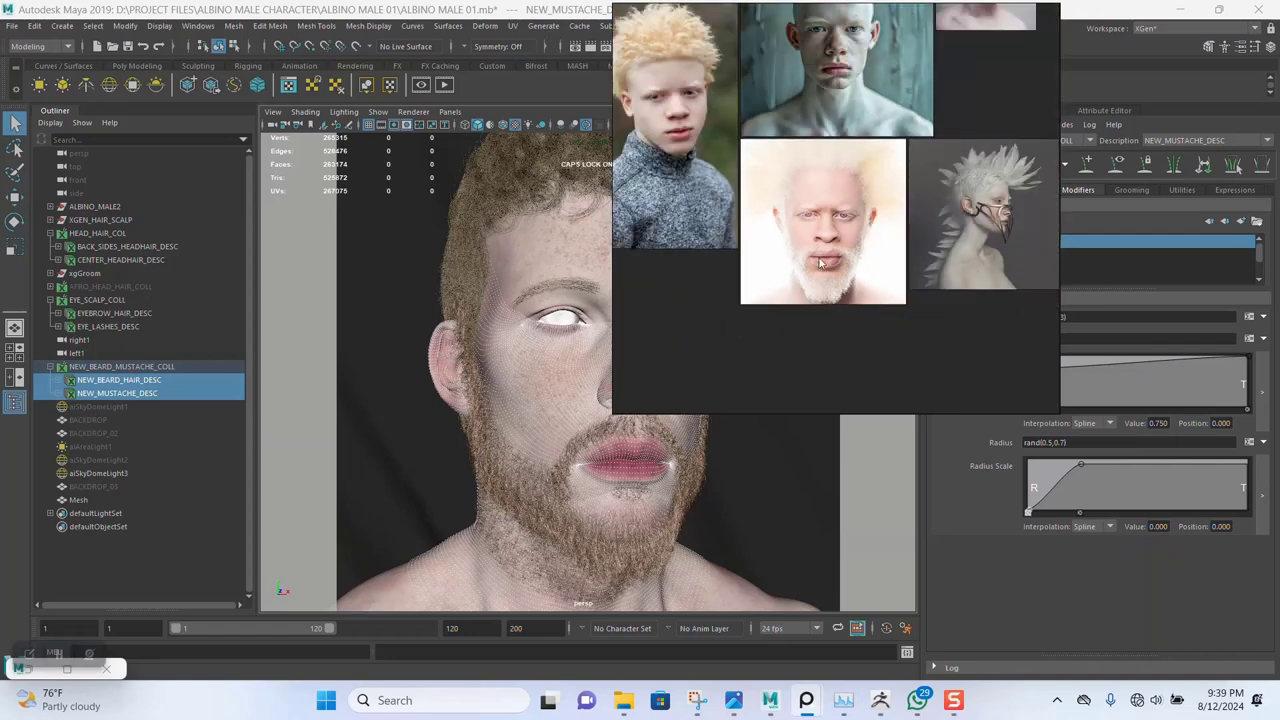
{"action": "scroll", "coordinate": [790, 230], "scroll_direction": "down", "scroll_amount": 2}
{"action": "scroll", "coordinate": [799, 158], "scroll_direction": "up", "scroll_amount": 5}
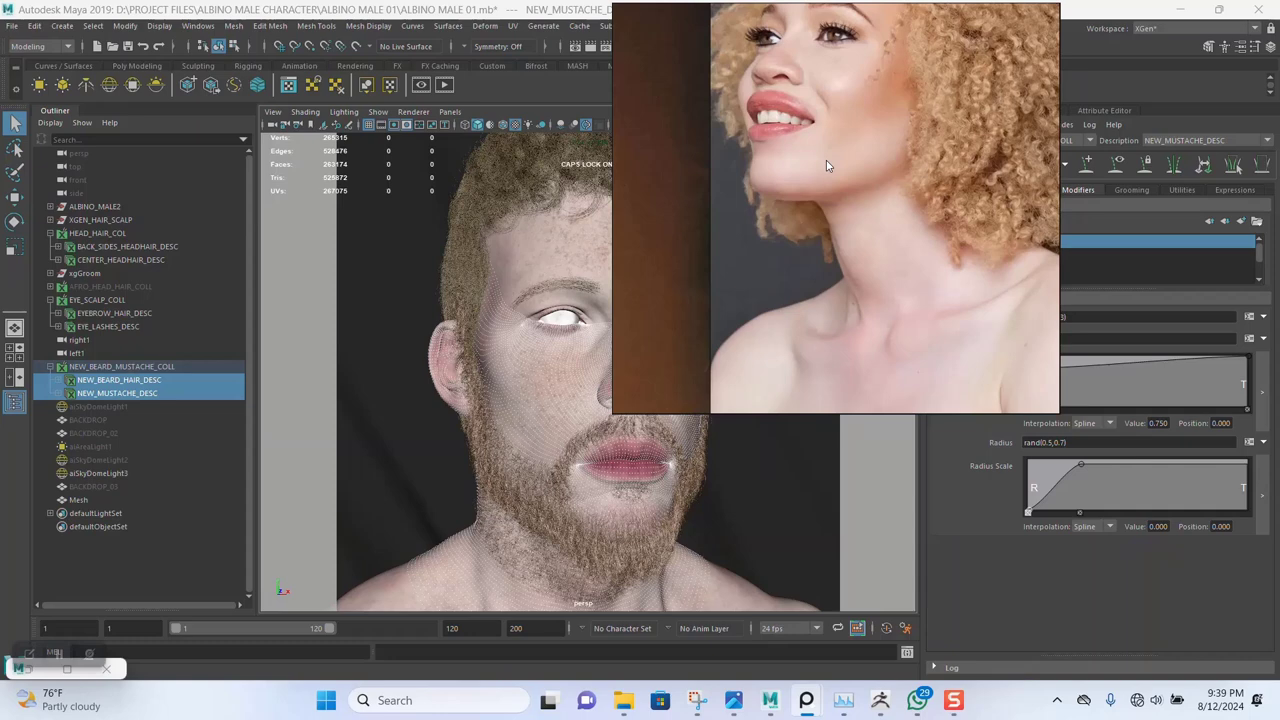
{"action": "scroll", "coordinate": [820, 234], "scroll_direction": "down", "scroll_amount": 5}
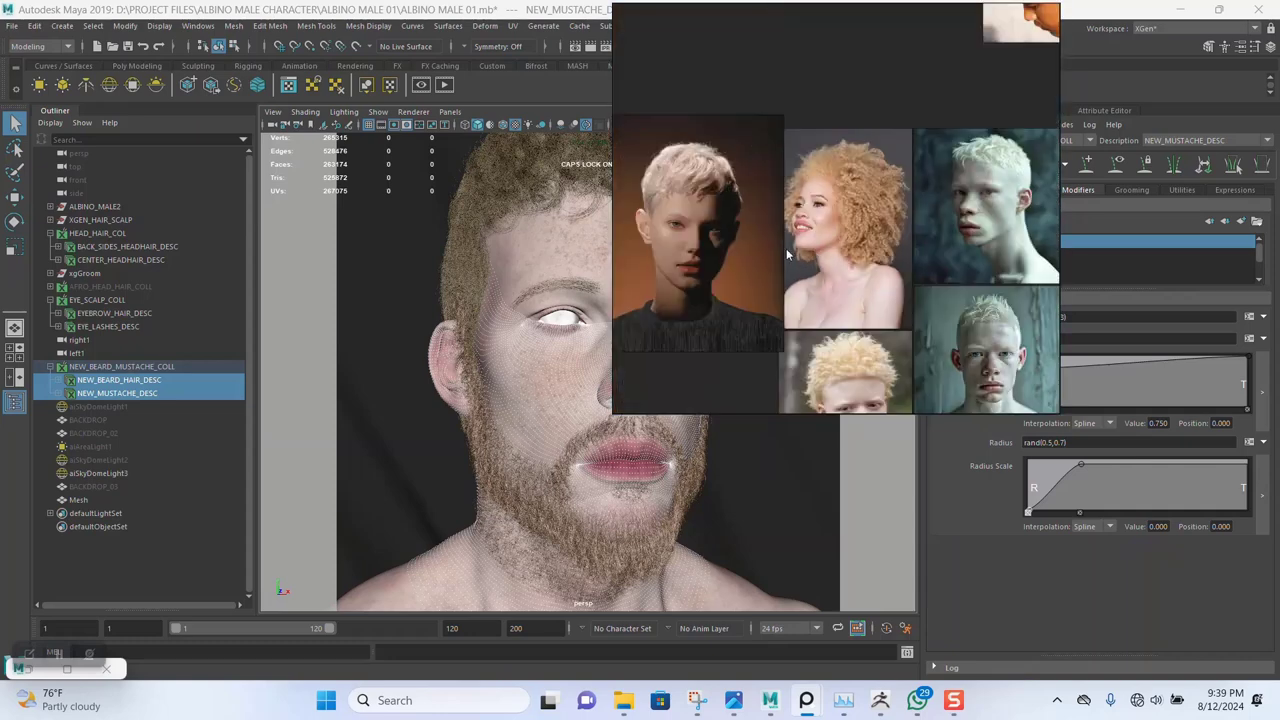
{"action": "scroll", "coordinate": [820, 260], "scroll_direction": "down", "scroll_amount": 2}
{"action": "left_click_drag", "start_coordinate": [851, 274], "coordinate": [952, 66]}
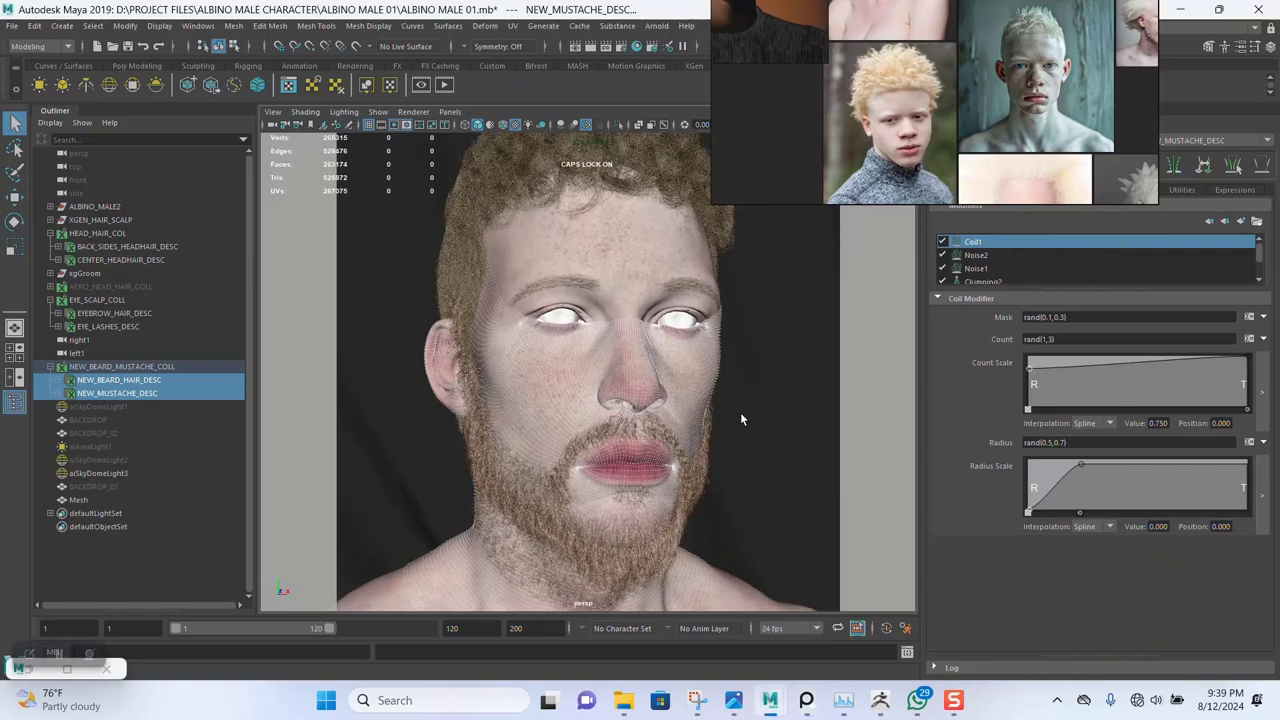
Assign a new Arnold aiStandardHair material to the selected beard and moustache hair
{"action": "left_click_drag", "start_coordinate": [741, 420], "coordinate": [620, 460], "text": "alt"}
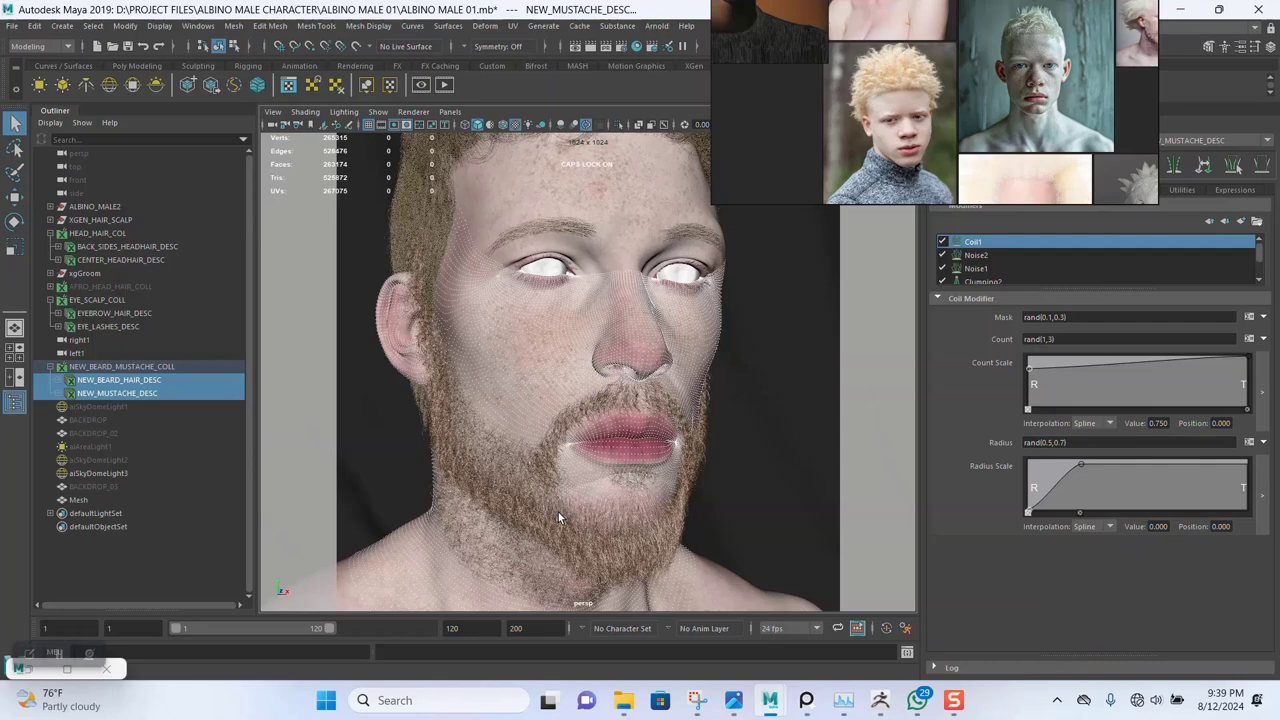
{"action": "scroll", "coordinate": [545, 505], "scroll_direction": "up", "scroll_amount": 5}
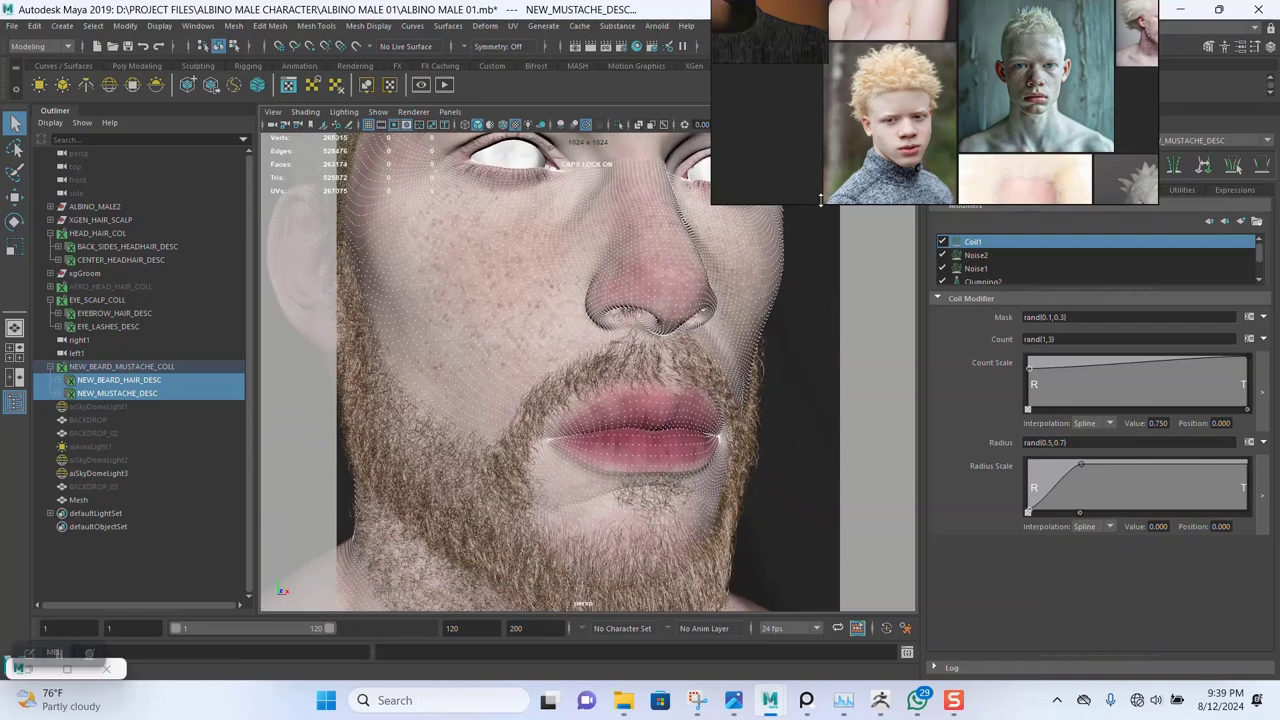
{"action": "left_click_drag", "start_coordinate": [820, 200], "coordinate": [500, 160]}
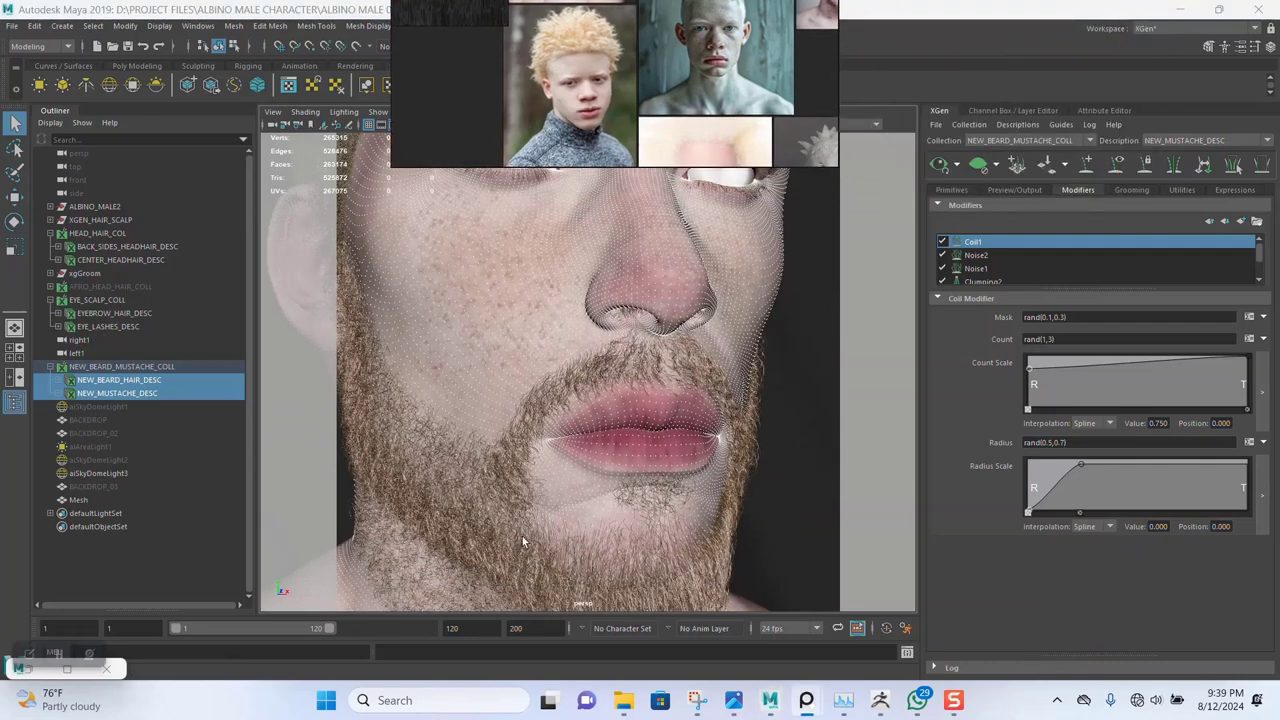
{"action": "right_click_drag", "start_coordinate": [487, 530], "coordinate": [480, 680]}
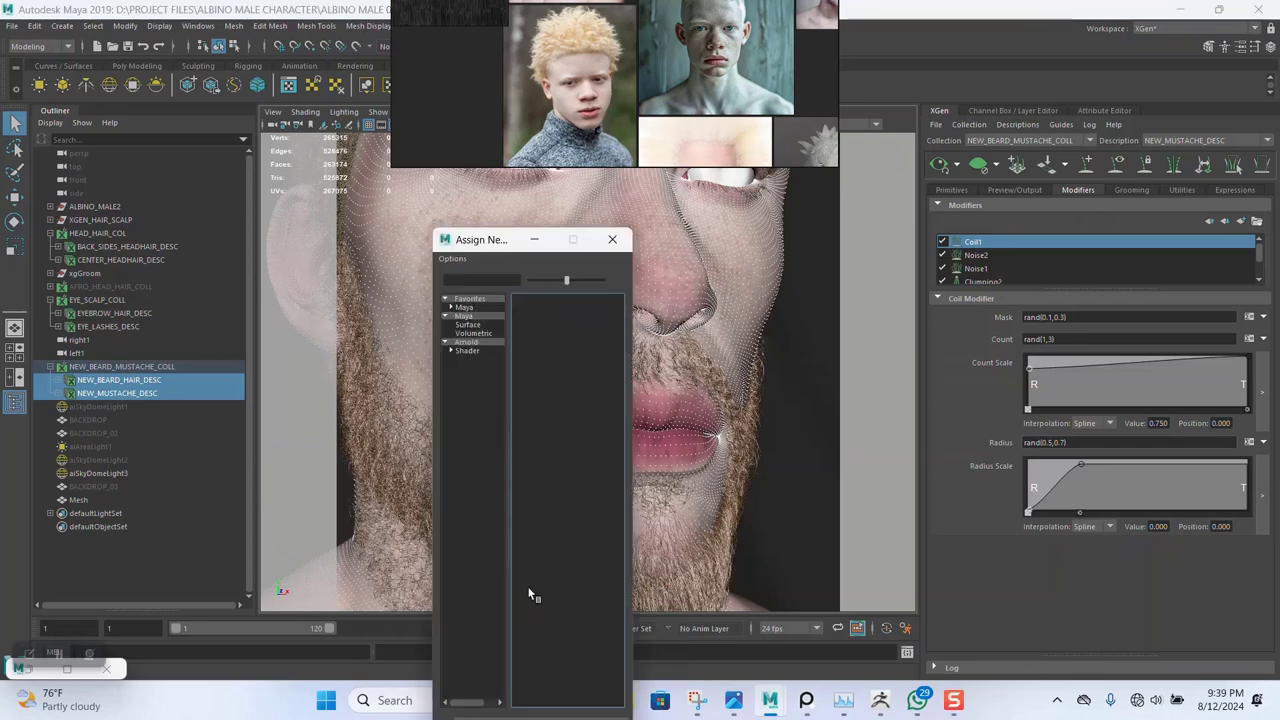
{"action": "left_click", "coordinate": [470, 343]}
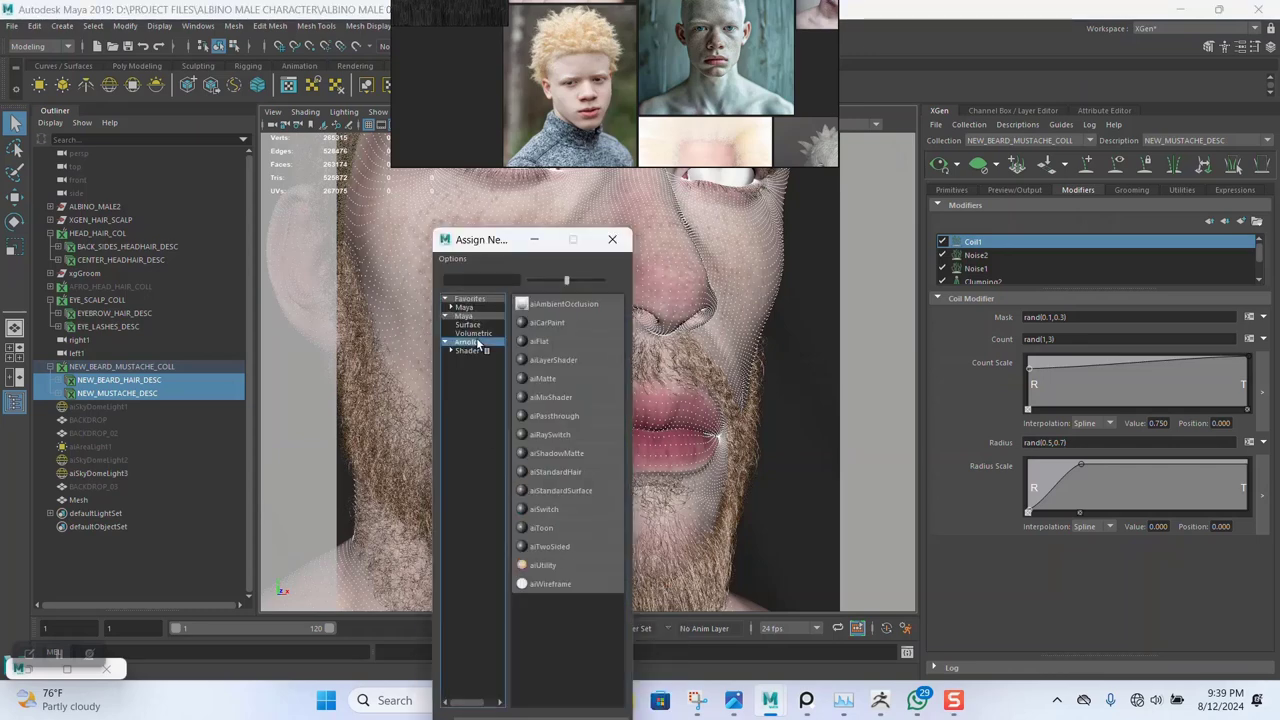
{"action": "left_click", "coordinate": [556, 472]}
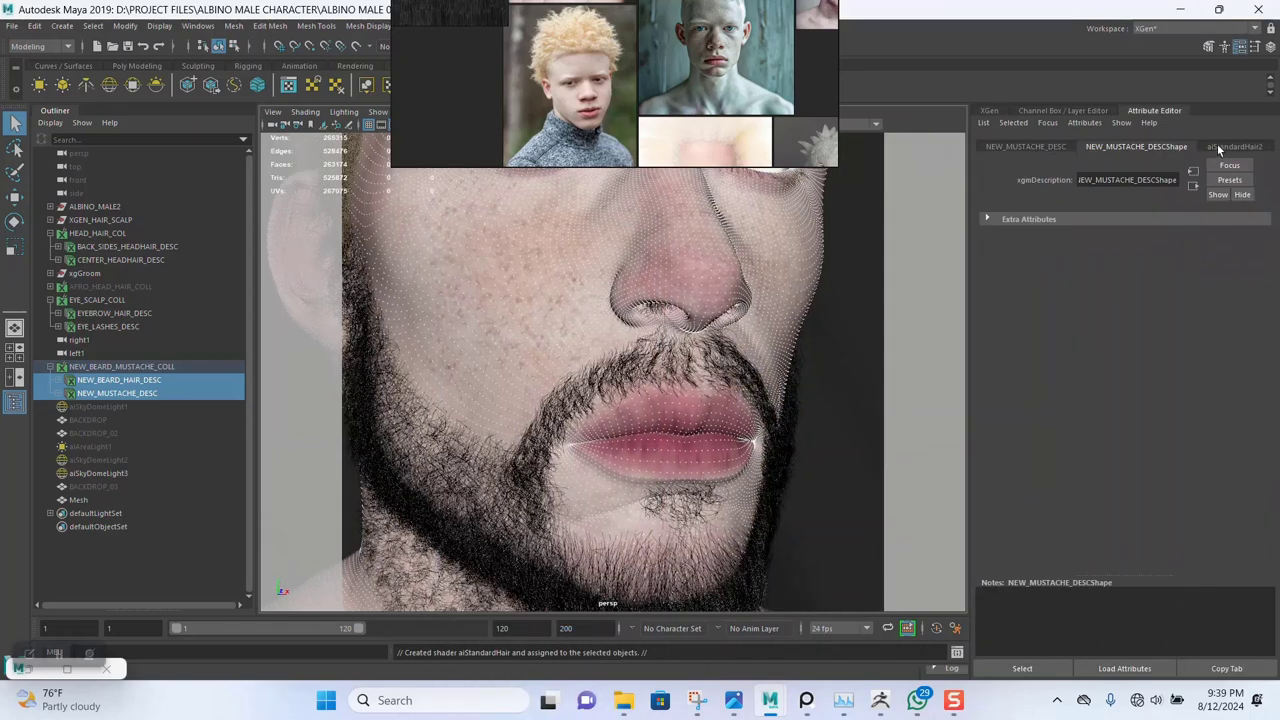
Rename the new aiStandardHair shader to AI_BEARD_HAIR
{"action": "left_click", "coordinate": [1215, 148]}
{"action": "double_click", "coordinate": [1146, 181]}
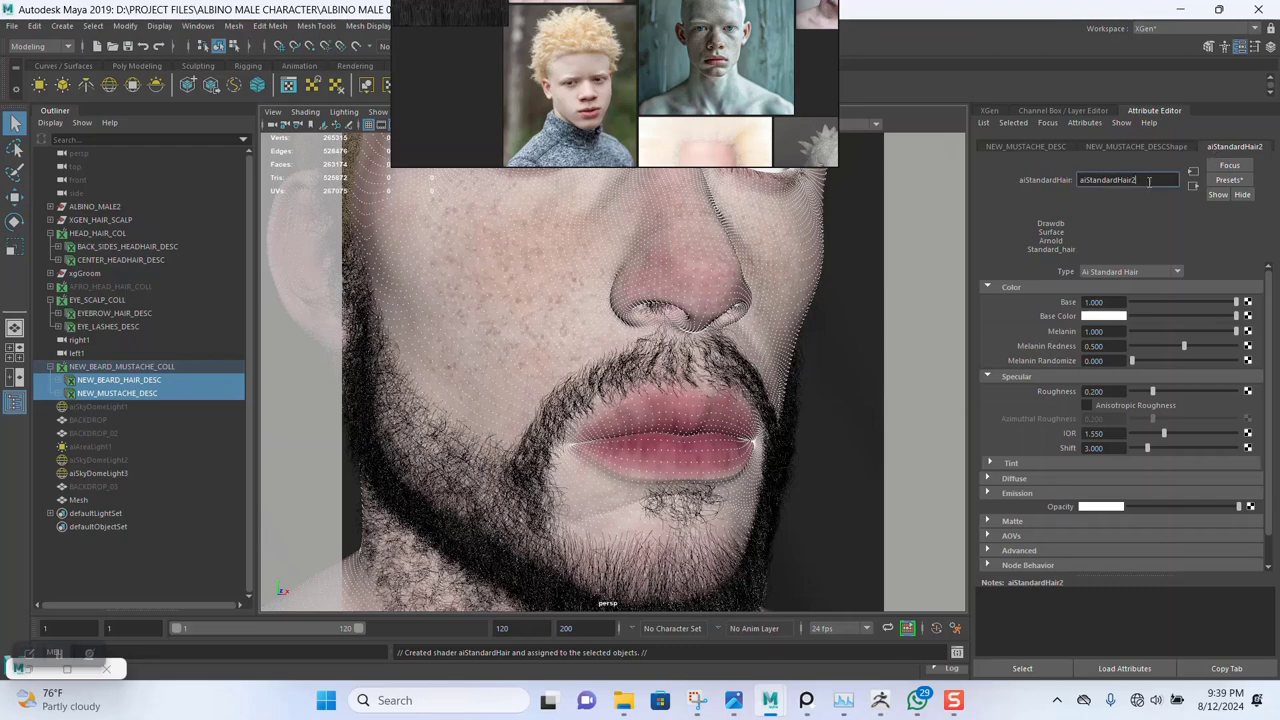
{"action": "type", "text": "Ai BEARD HAIR"}
{"action": "key", "text": "Return"}
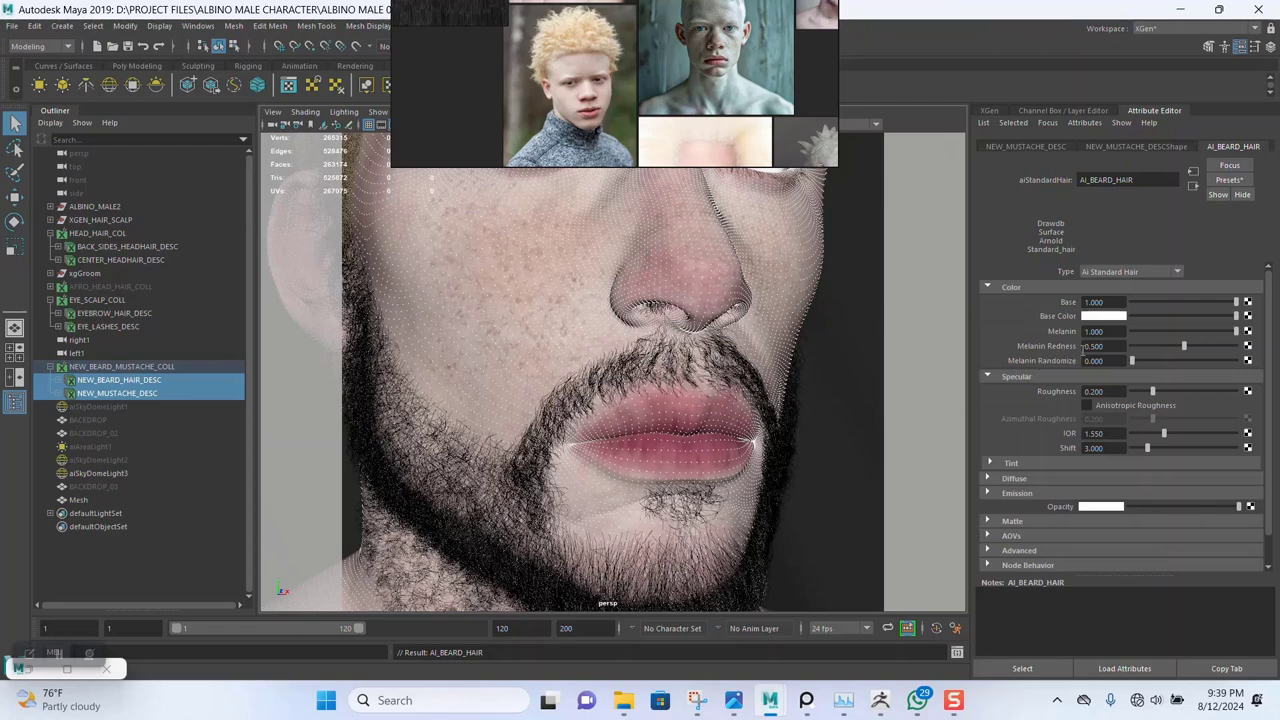
Set the shader's Shift to 2.9 and Melanin Randomize to 0.75
{"action": "left_click_drag", "start_coordinate": [1105, 448], "coordinate": [1055, 452]}
{"action": "type", "text": "2.9"}
{"action": "key", "text": "Return"}
{"action": "left_click_drag", "start_coordinate": [1116, 348], "coordinate": [1076, 362]}
{"action": "type", "text": "0.75"}
{"action": "key", "text": "Return"}
Set AI_BEARD_HAIR Melanin Redness to 0.8, comparing against the head hair shader
{"action": "left_click", "coordinate": [1106, 345]}
{"action": "type", "text": "0.8"}
{"action": "key", "text": "Return"}
{"action": "left_click", "coordinate": [108, 247]}
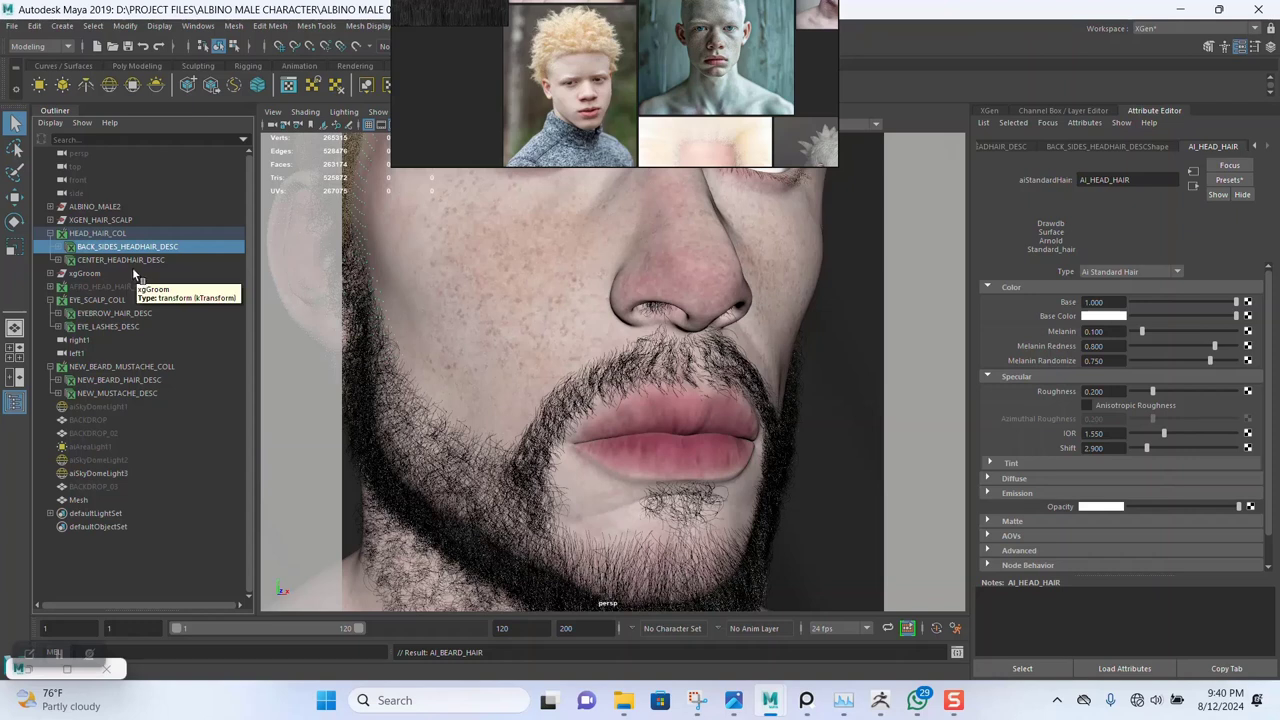
{"action": "left_click", "coordinate": [119, 384]}
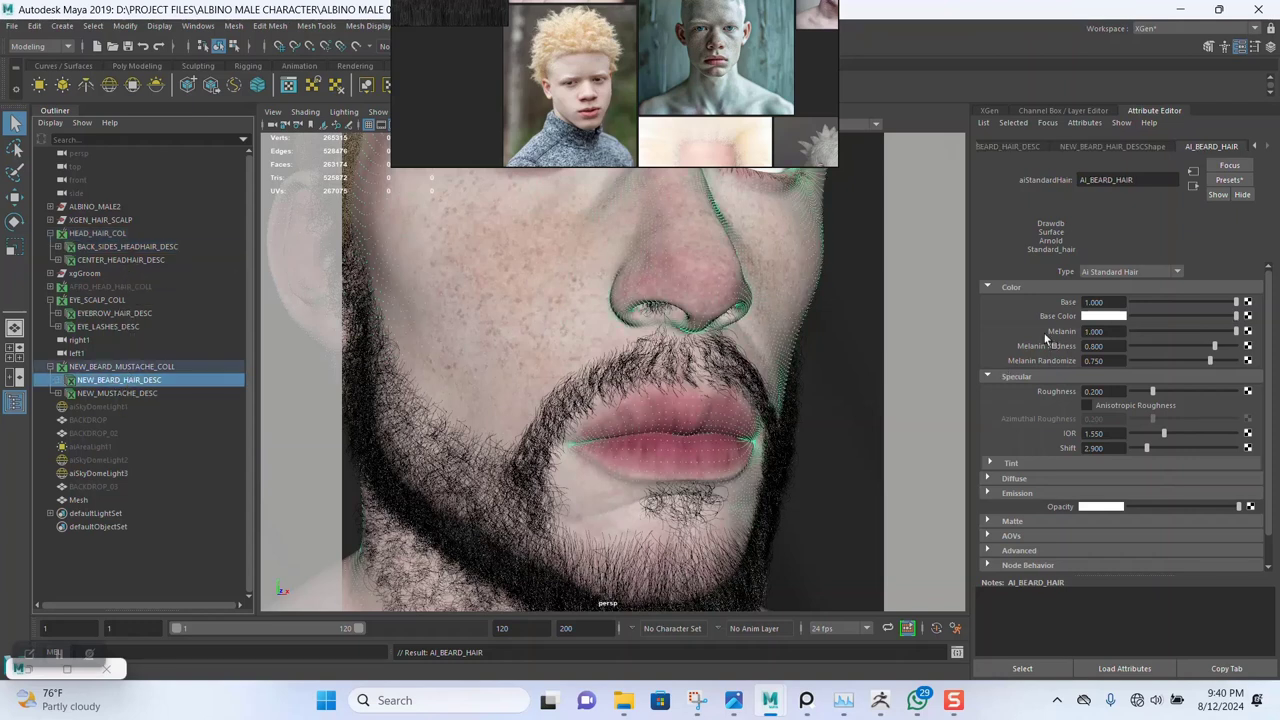
Set Melanin to 0.12 for a pale blond beard, then zoom out to frame the face
{"action": "left_click", "coordinate": [1118, 331]}
{"action": "type", "text": "12"}
{"action": "key", "text": "Return"}
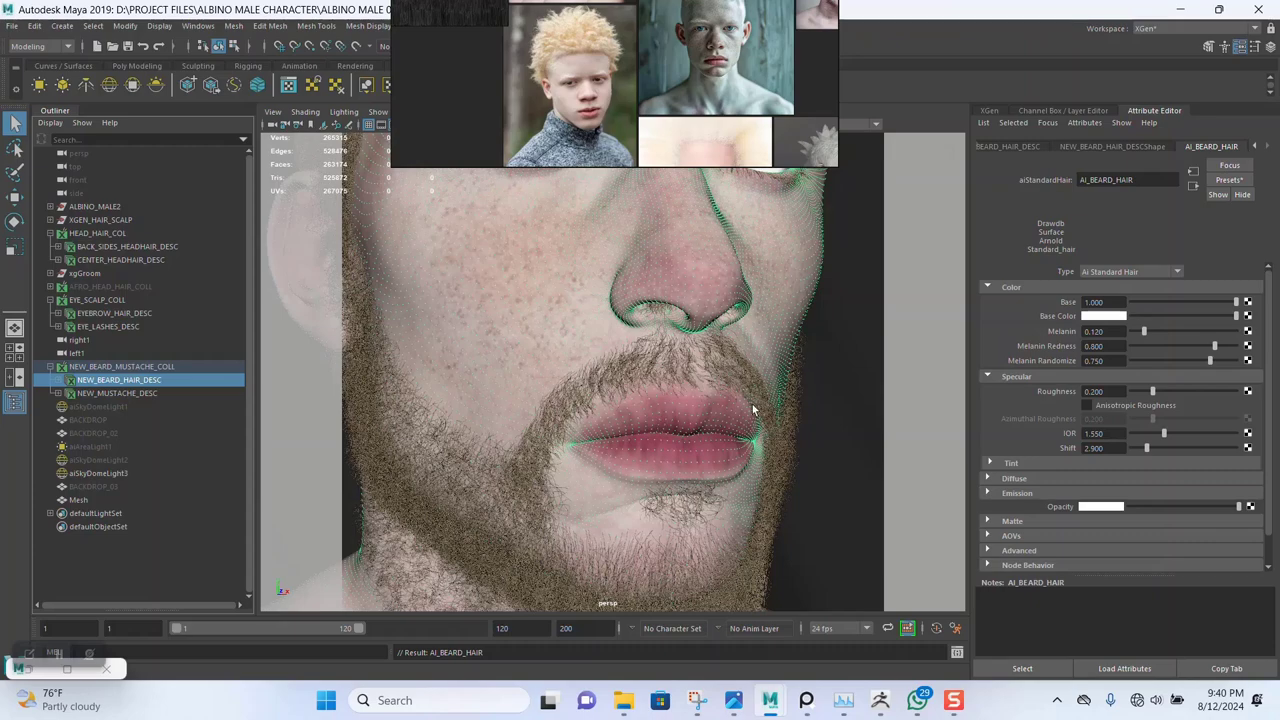
{"action": "scroll", "coordinate": [620, 436], "scroll_direction": "down", "scroll_amount": 4}
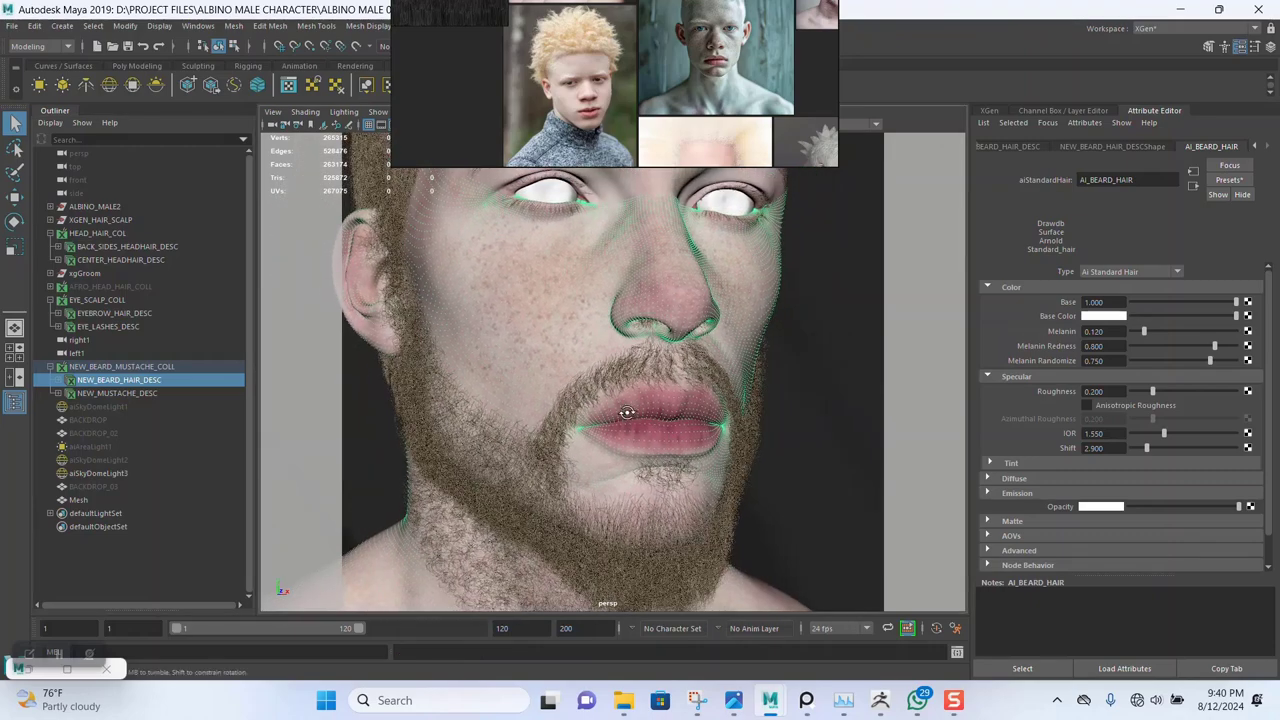
{"action": "middle_click_drag", "start_coordinate": [625, 418], "coordinate": [629, 468], "text": "alt"}
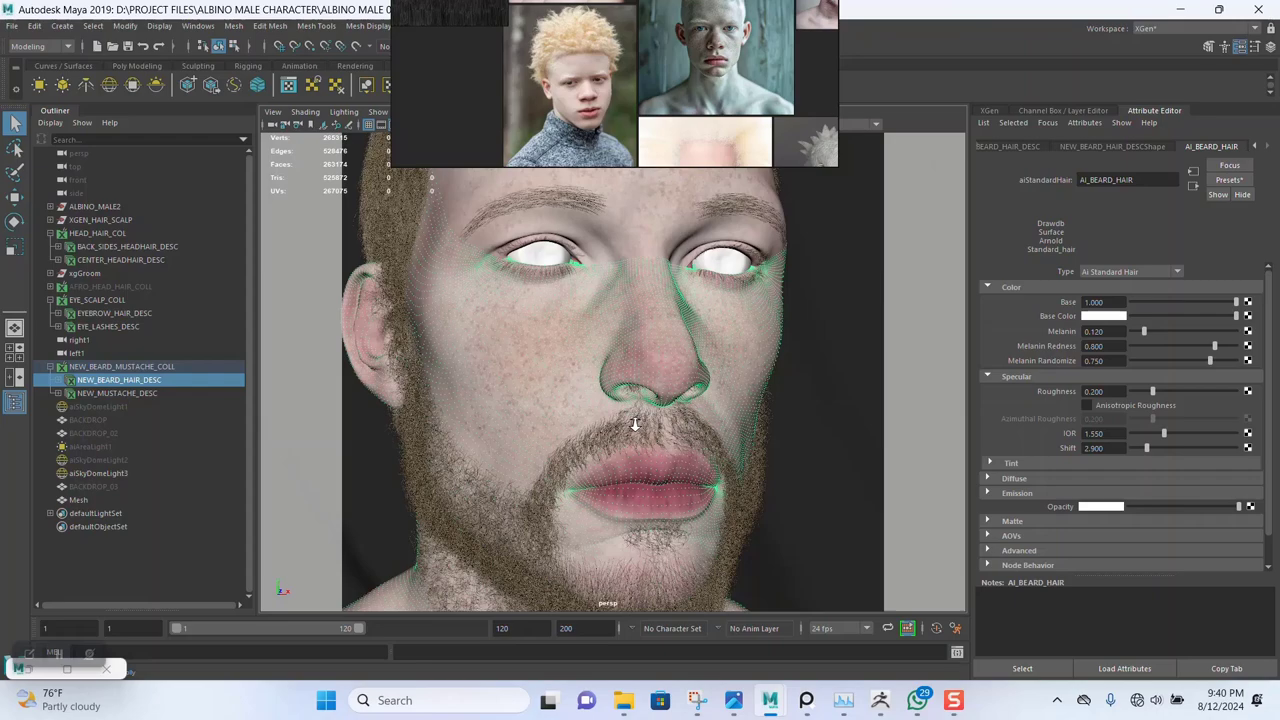
{"action": "scroll", "coordinate": [634, 434], "scroll_direction": "down", "scroll_amount": 3}
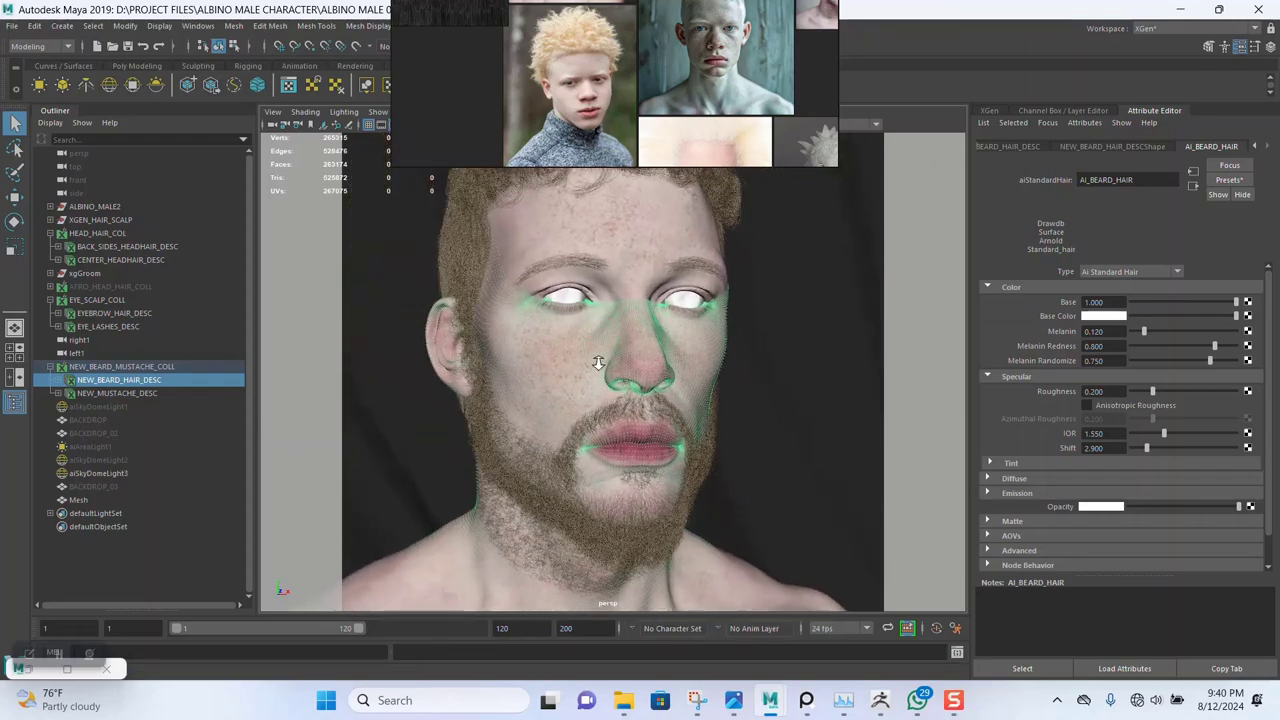
{"action": "left_click_drag", "start_coordinate": [619, 387], "coordinate": [615, 384], "text": "alt"}
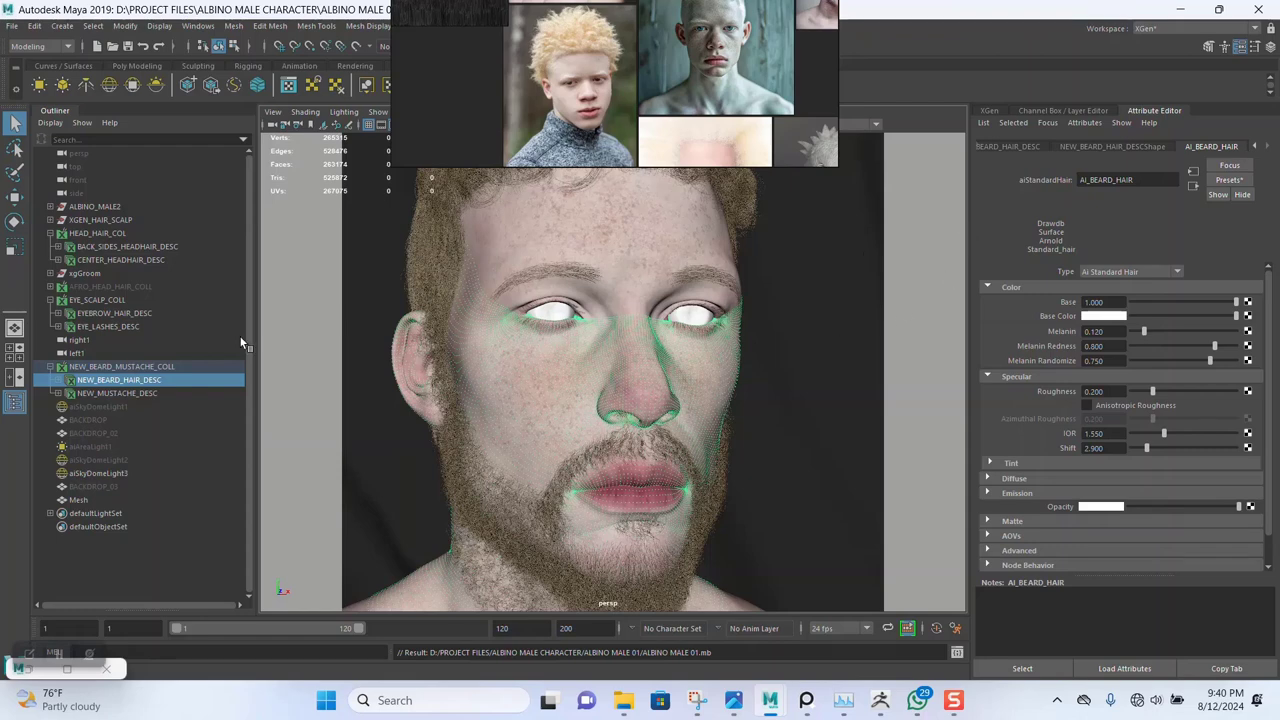
Set the output renderer to Arnold for both the moustache and beard descriptions
{"action": "left_click", "coordinate": [988, 111]}
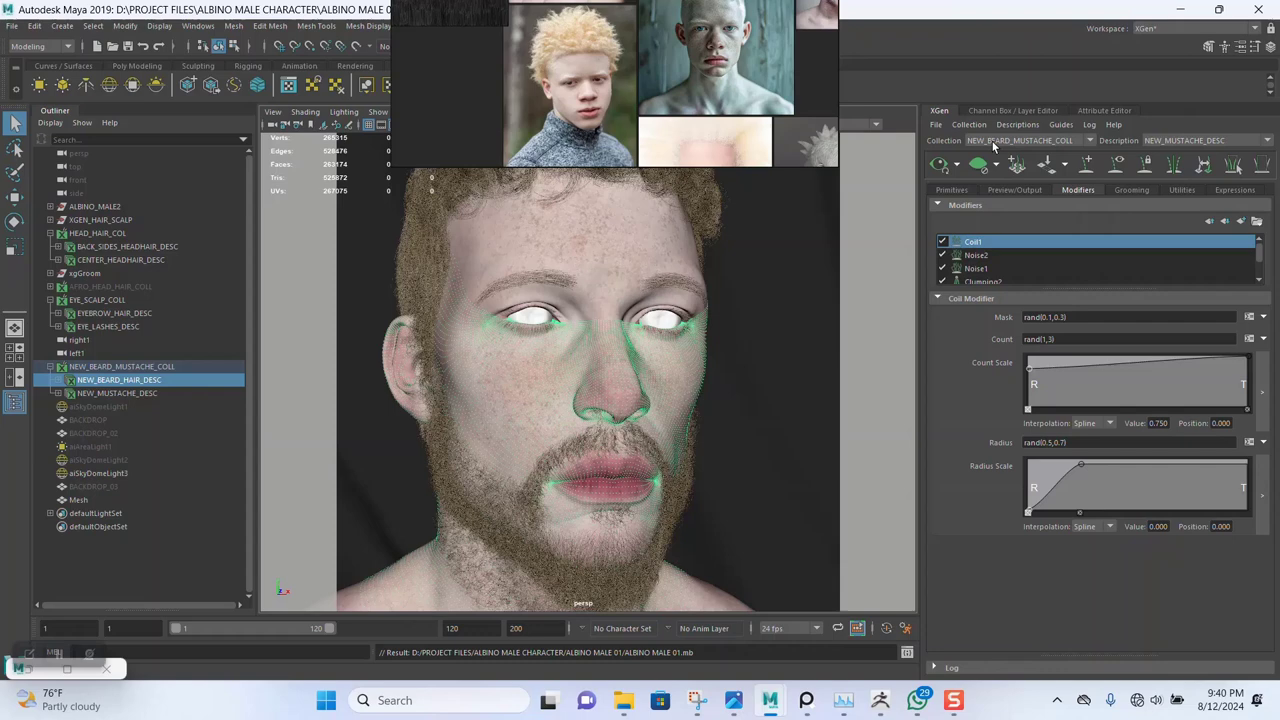
{"action": "left_click", "coordinate": [1015, 190]}
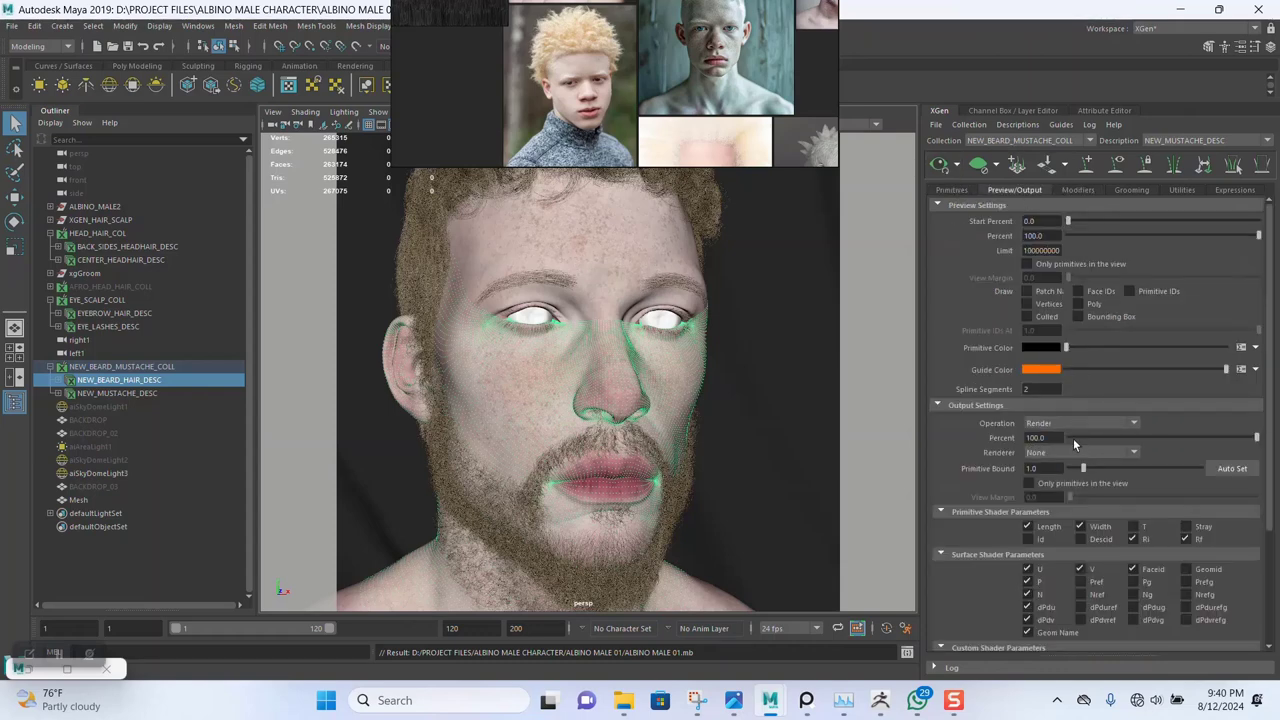
{"action": "left_click", "coordinate": [1072, 449]}
{"action": "left_click", "coordinate": [1076, 473]}
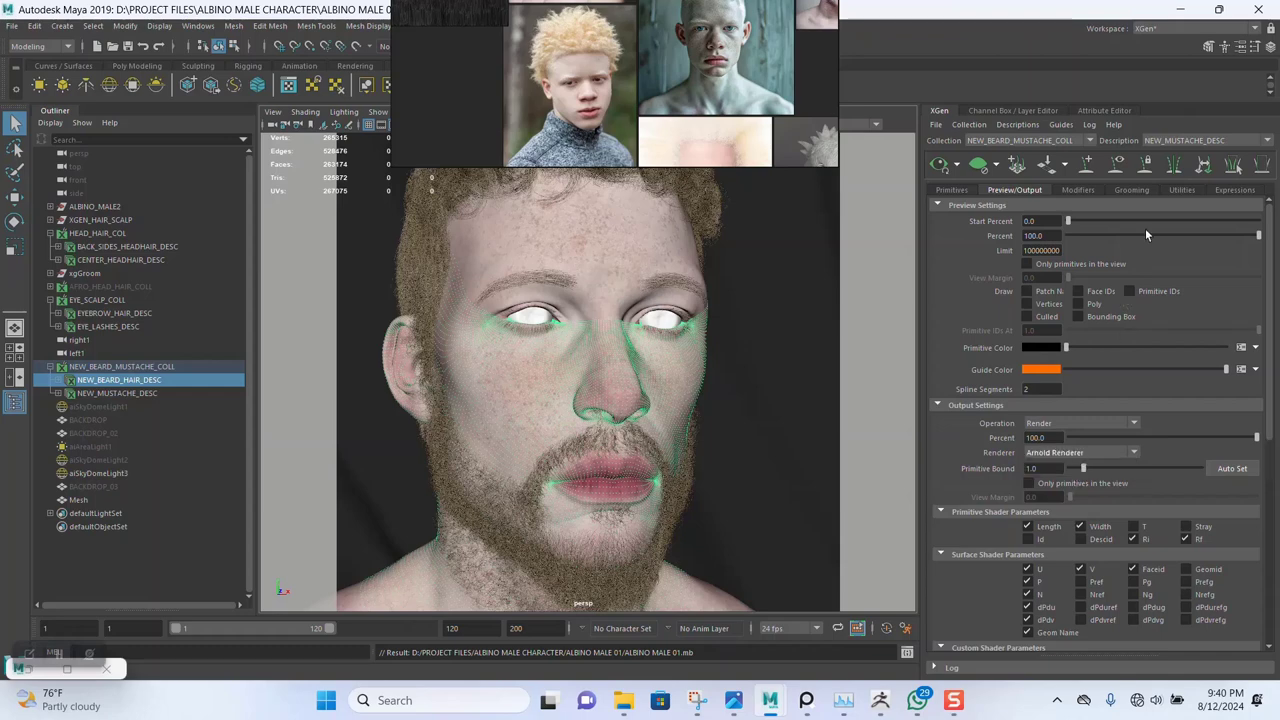
{"action": "left_click", "coordinate": [1197, 140]}
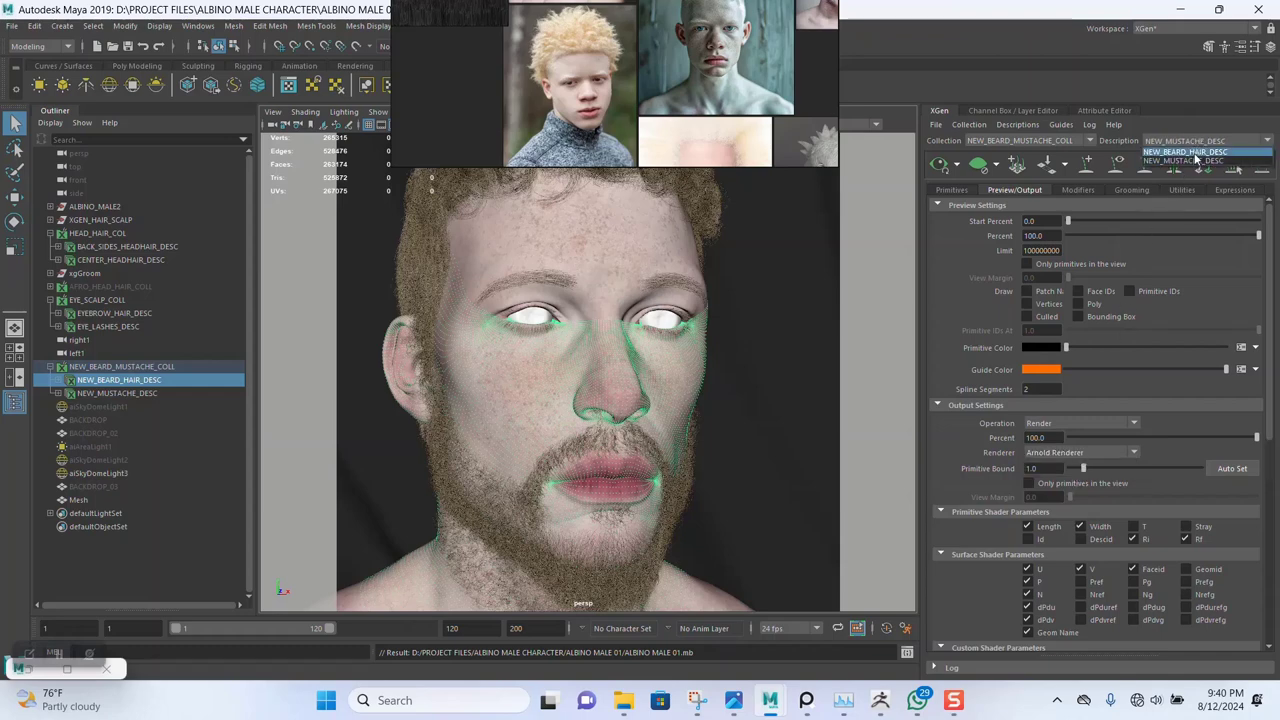
{"action": "left_click", "coordinate": [1205, 153]}
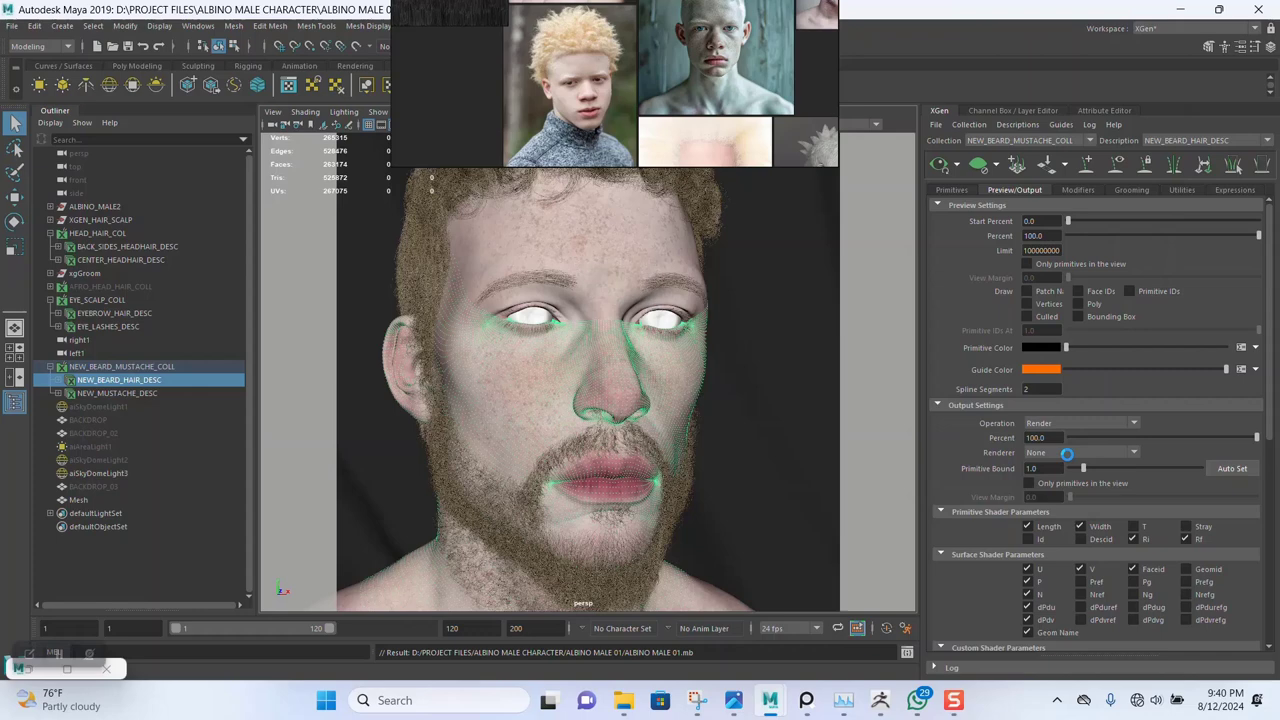
{"action": "left_click", "coordinate": [1067, 452]}
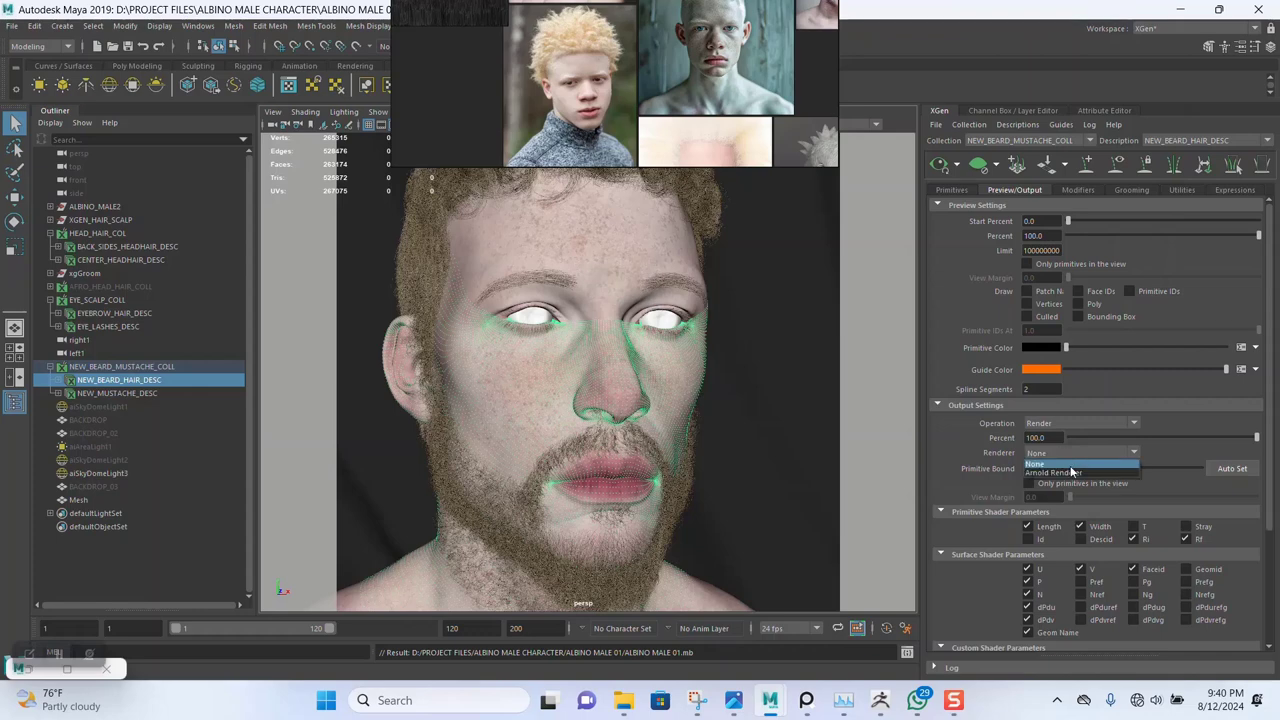
{"action": "left_click", "coordinate": [1073, 473]}
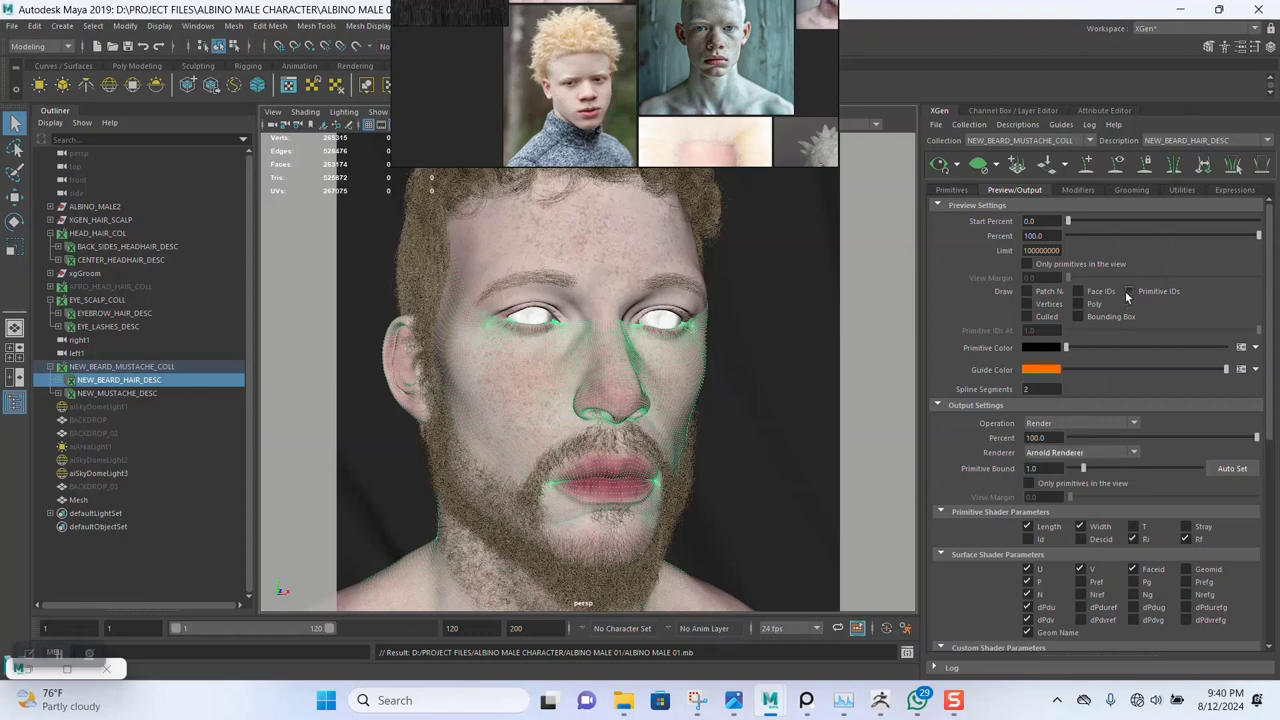
Switch the XGen editor to EYE_SCALP_COLL with EYE_LASHES_DESC active
{"action": "left_click", "coordinate": [1176, 142]}
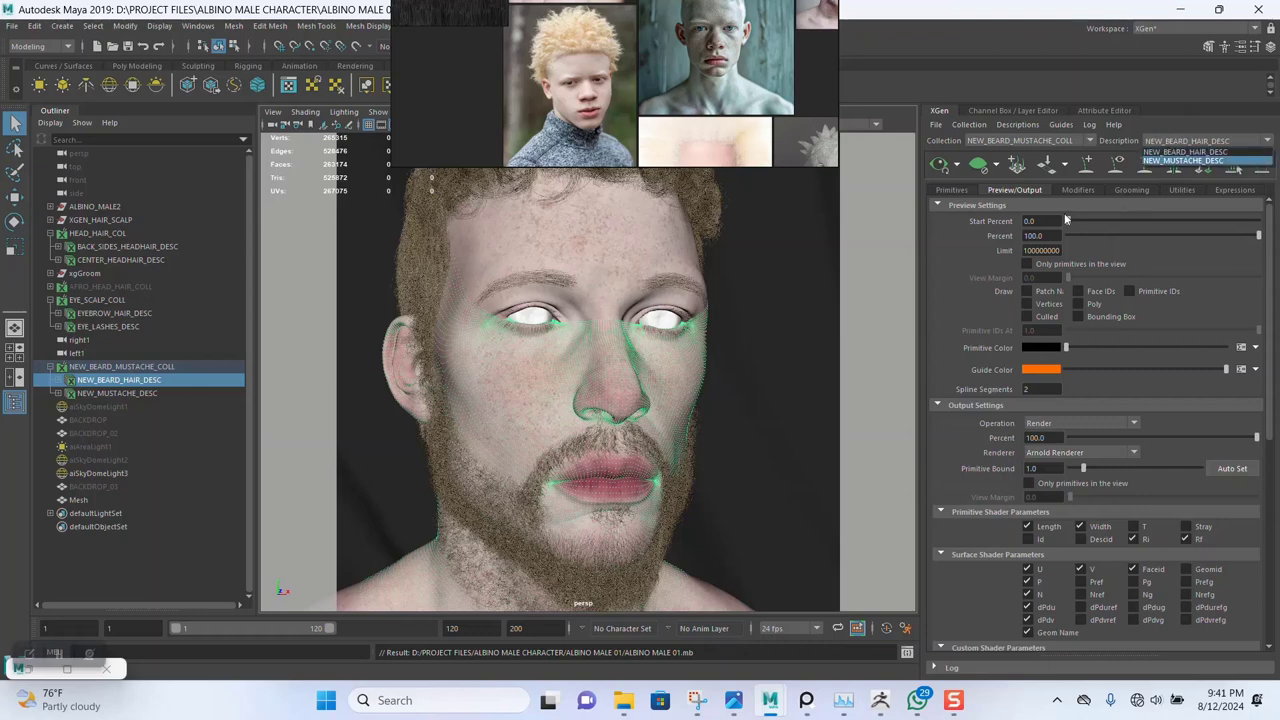
{"action": "left_click", "coordinate": [997, 142]}
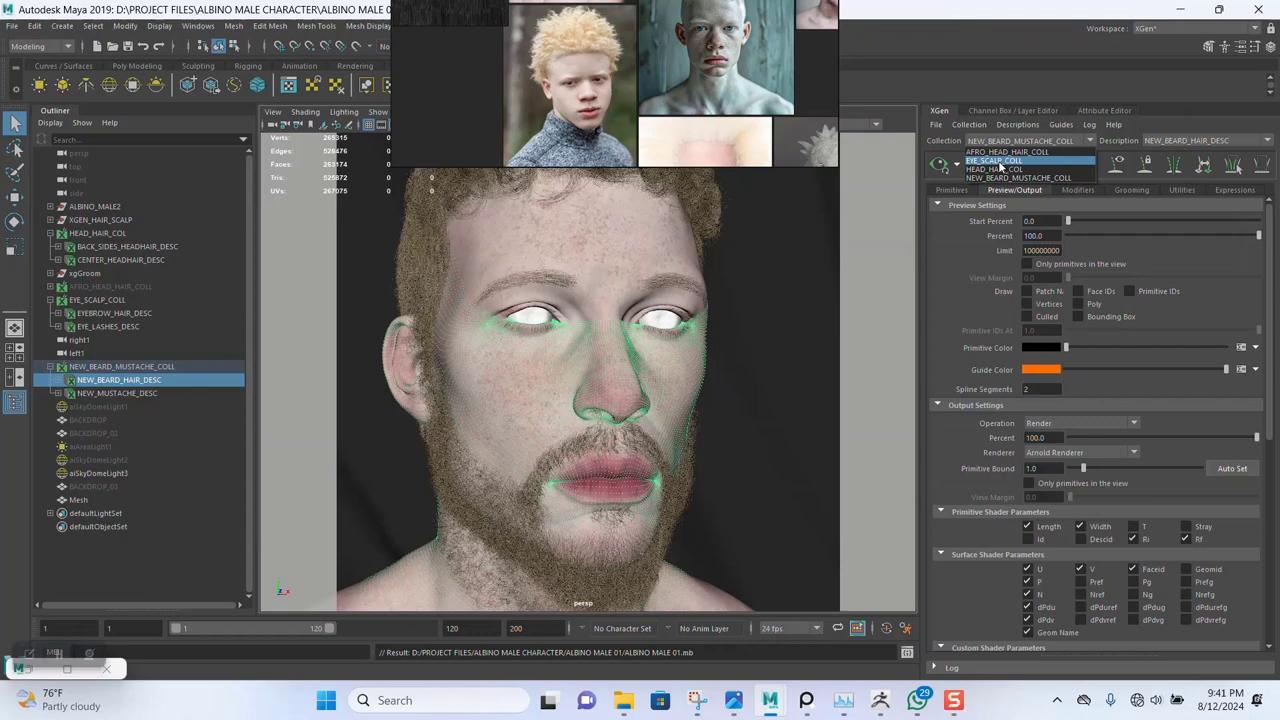
{"action": "left_click", "coordinate": [998, 161]}
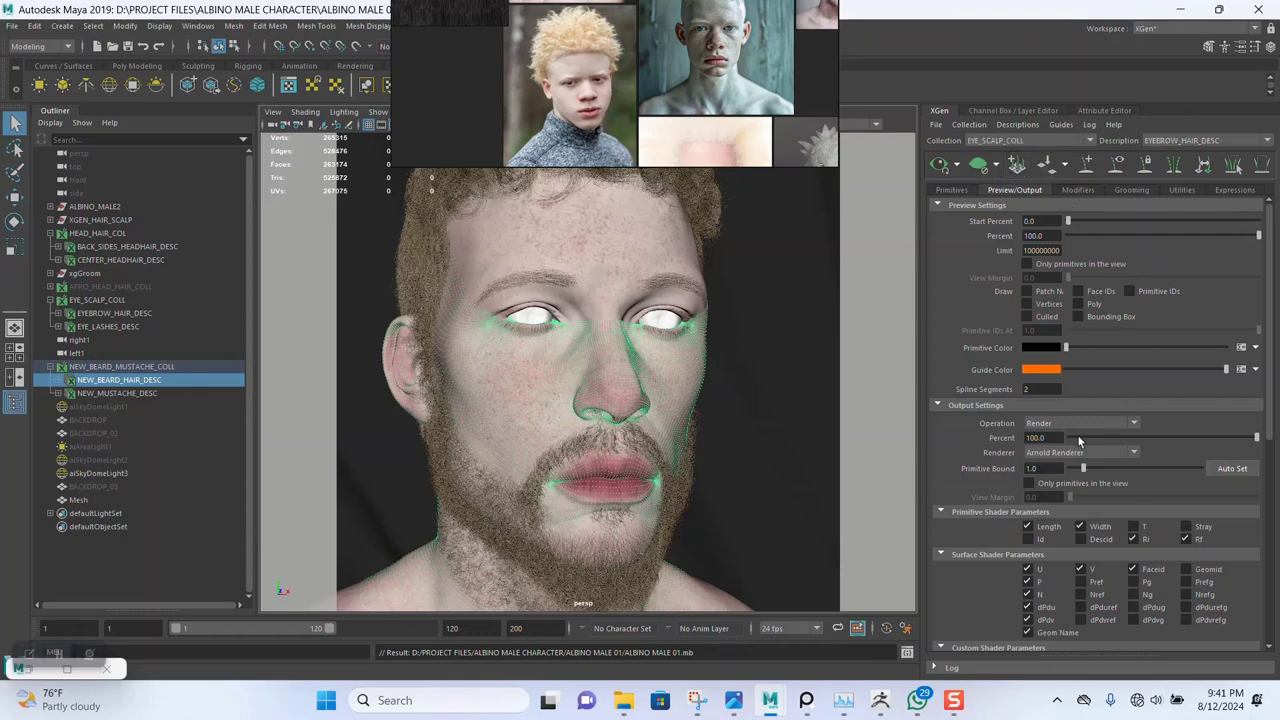
{"action": "left_click", "coordinate": [1175, 139]}
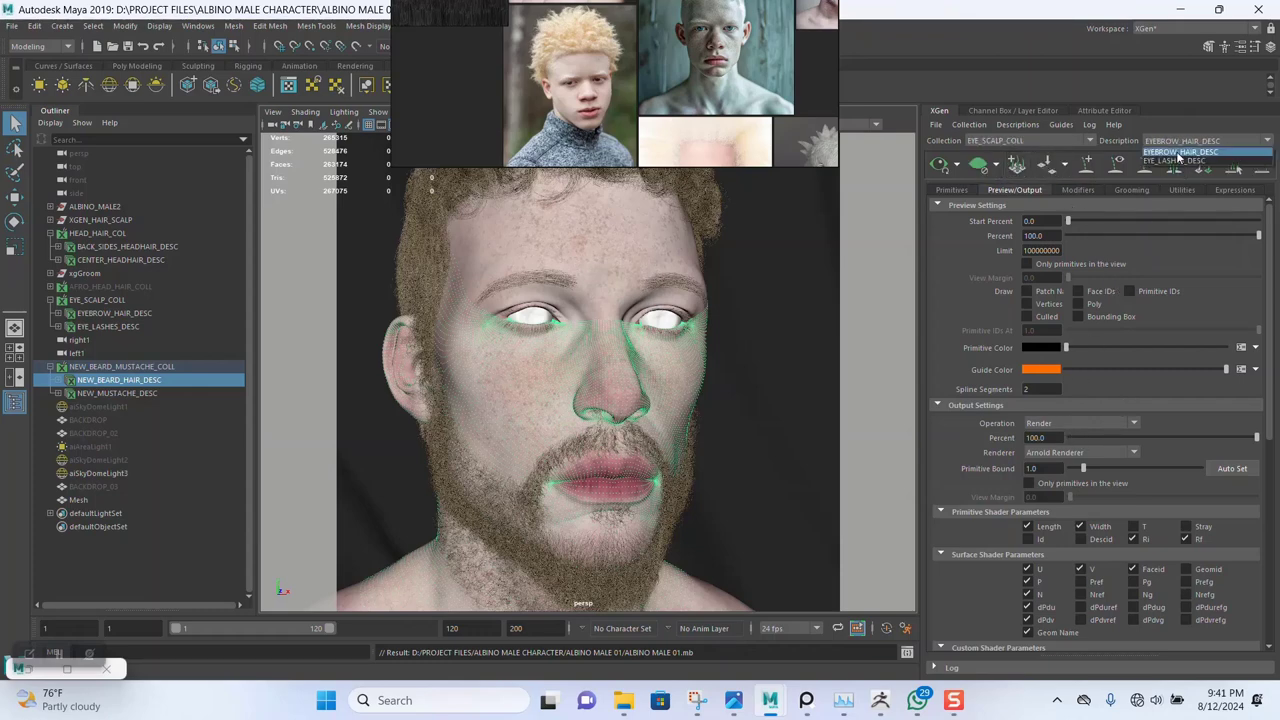
{"action": "left_click", "coordinate": [1178, 161]}
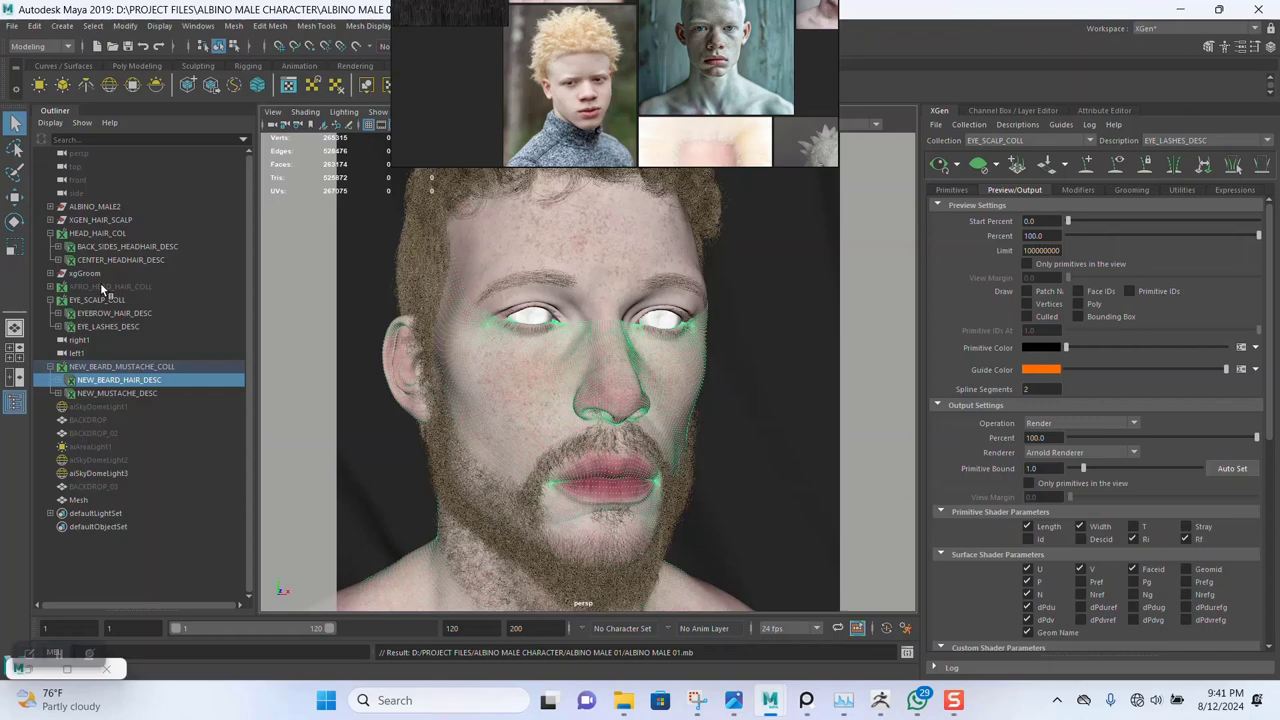
Hide HEAD_HAIR_COL and unhide AFRO_HEAD_HAIR_COLL
{"action": "left_click", "coordinate": [110, 233]}
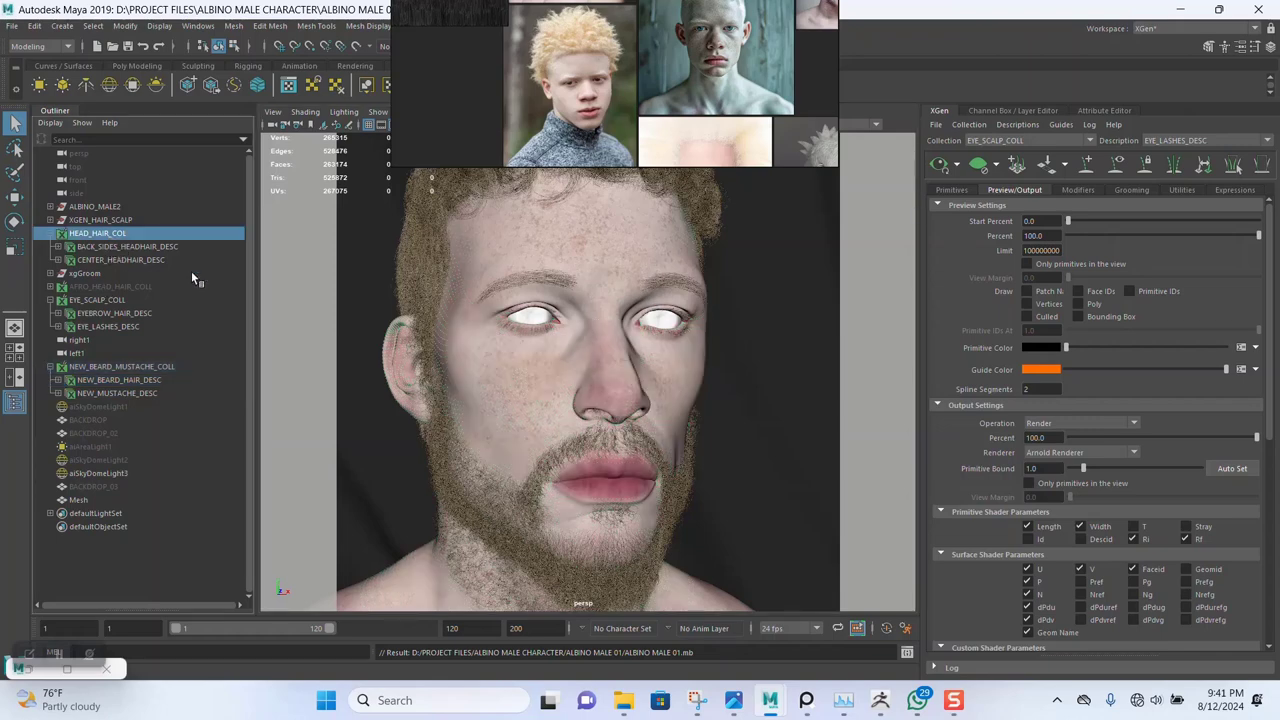
{"action": "key", "text": "ctrl+h"}
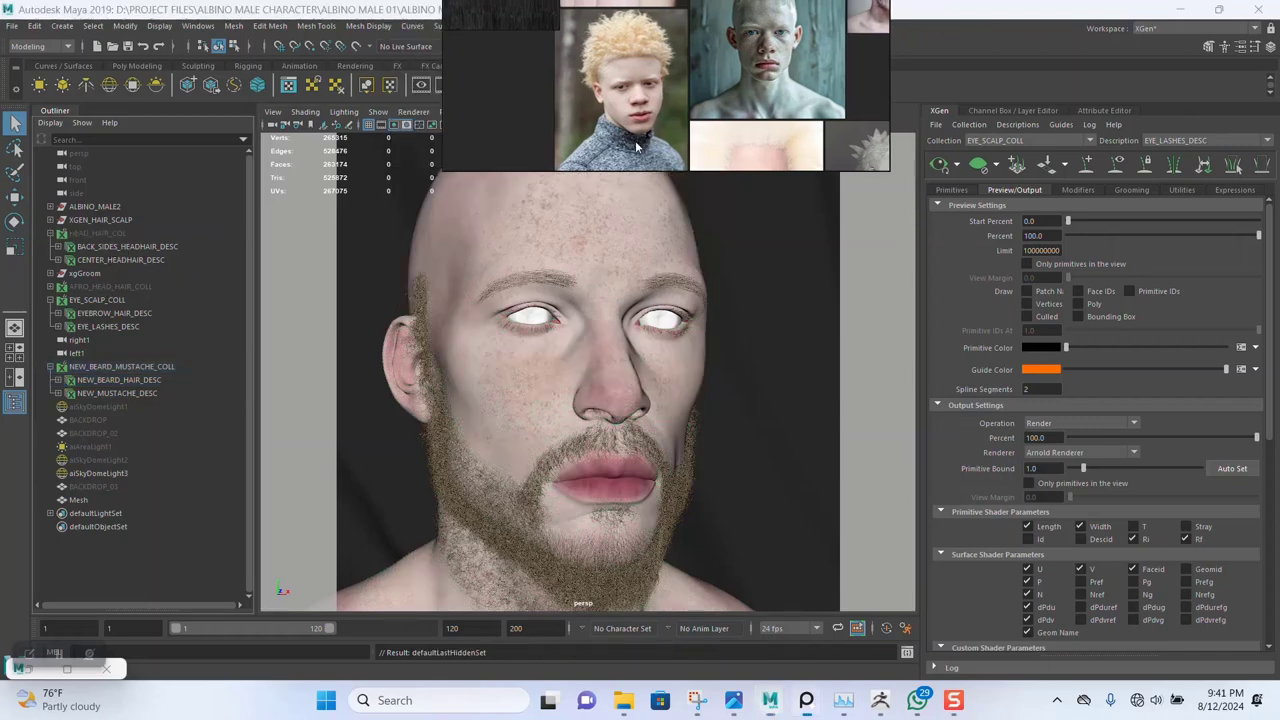
{"action": "left_click", "coordinate": [104, 288]}
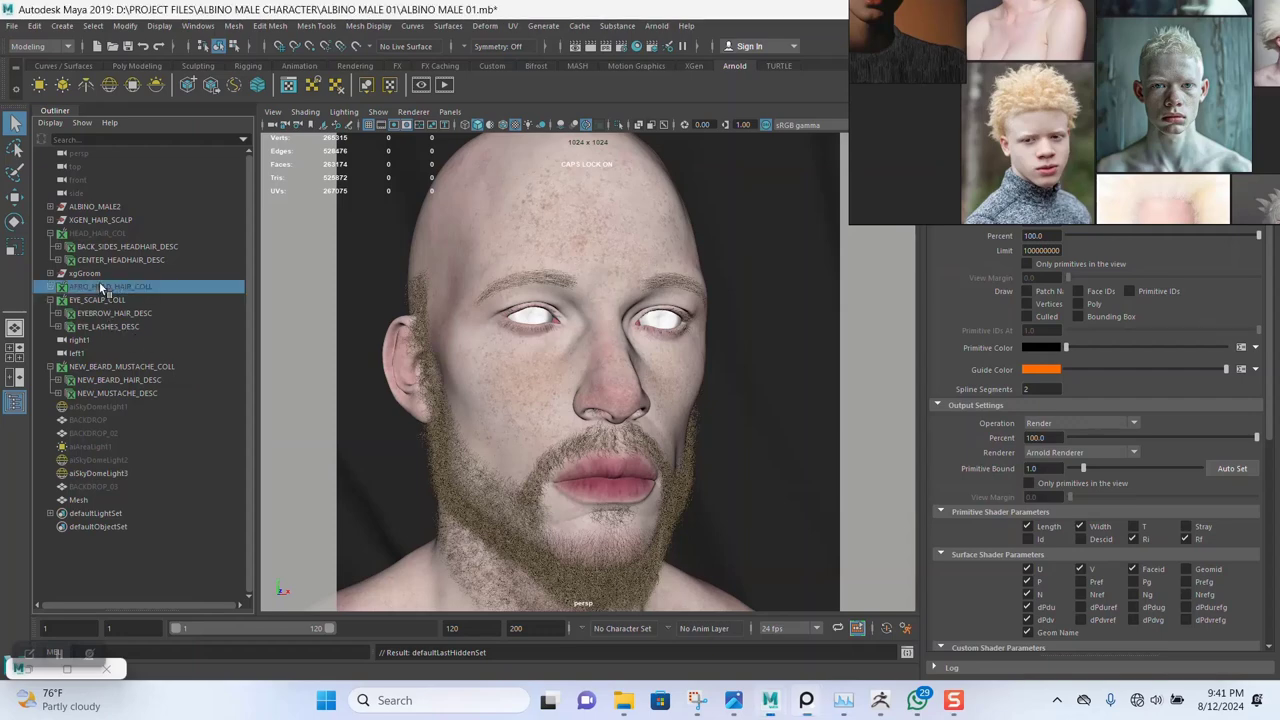
{"action": "key", "text": "shift+h"}
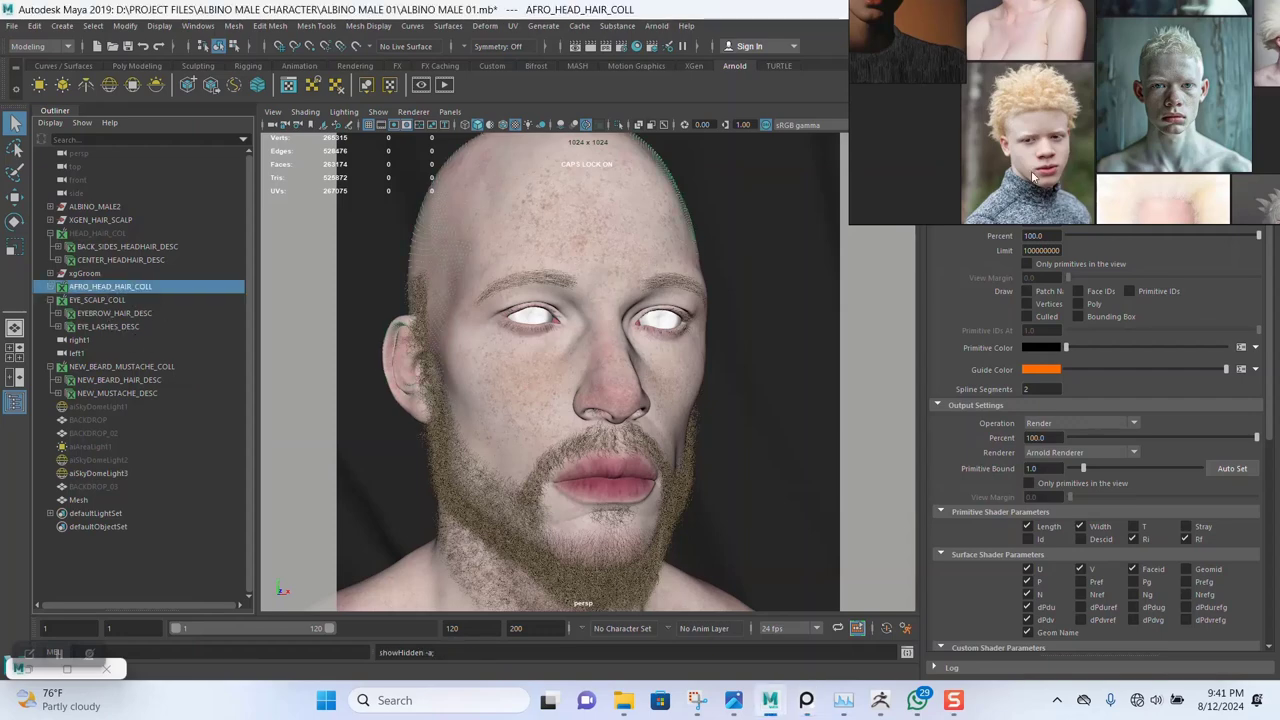
Load AFRO_HEAD_HAIR_COLL in XGen, set its renderer to Arnold Renderer, and expand it in the Outliner
{"action": "left_click", "coordinate": [1006, 142]}
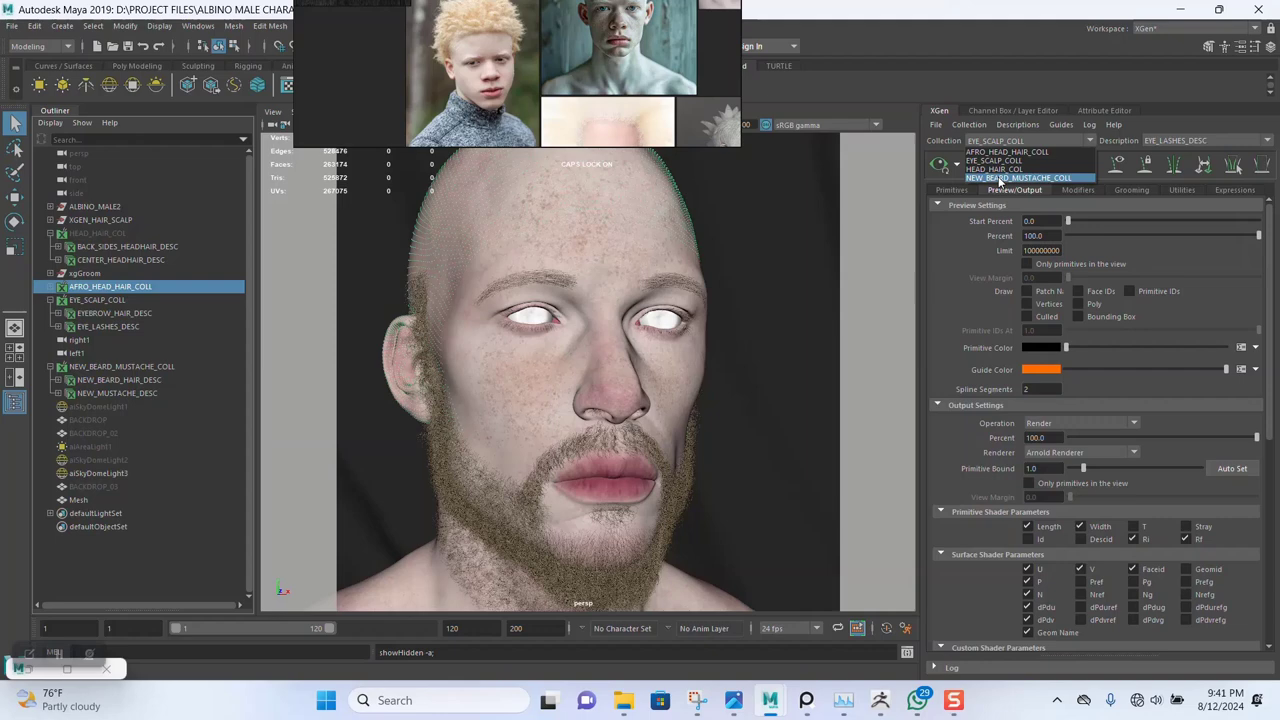
{"action": "left_click", "coordinate": [1007, 151]}
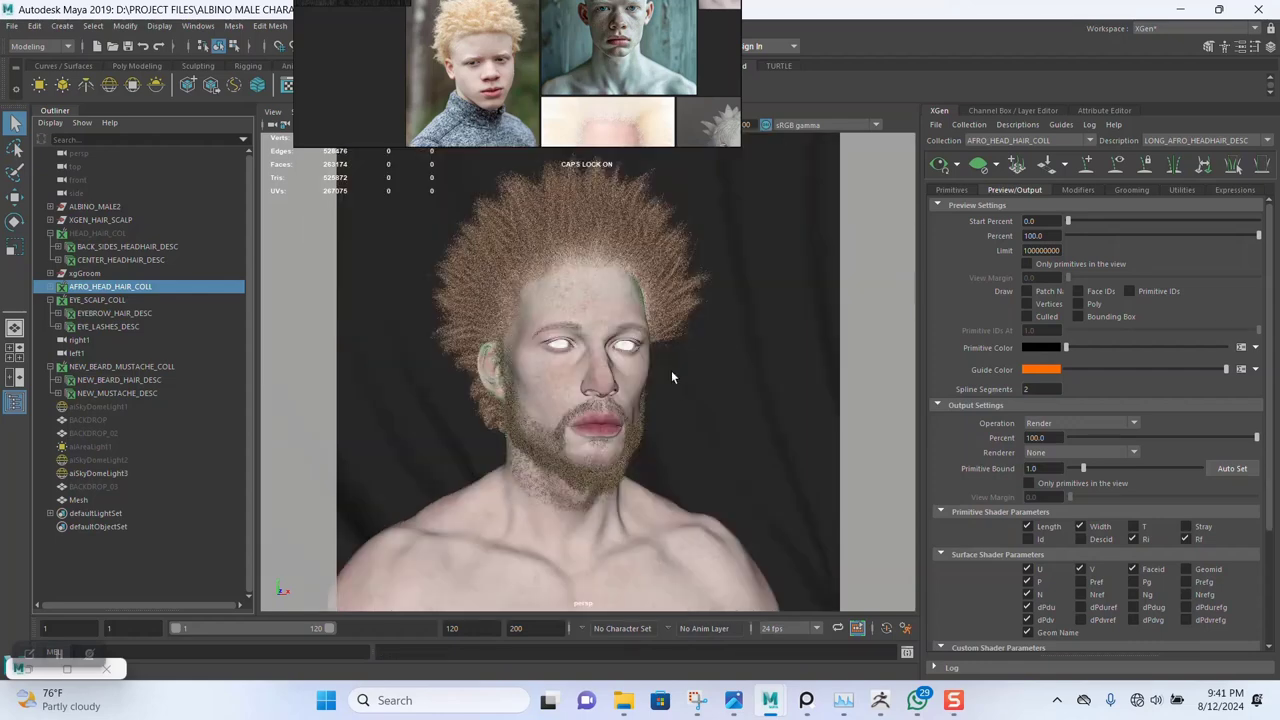
{"action": "mouse_move", "coordinate": [671, 378]}
{"action": "left_mouse_down", "text": "alt"}
{"action": "mouse_move", "coordinate": [680, 423]}
{"action": "mouse_move", "coordinate": [689, 374]}
{"action": "left_mouse_up", "text": "alt"}
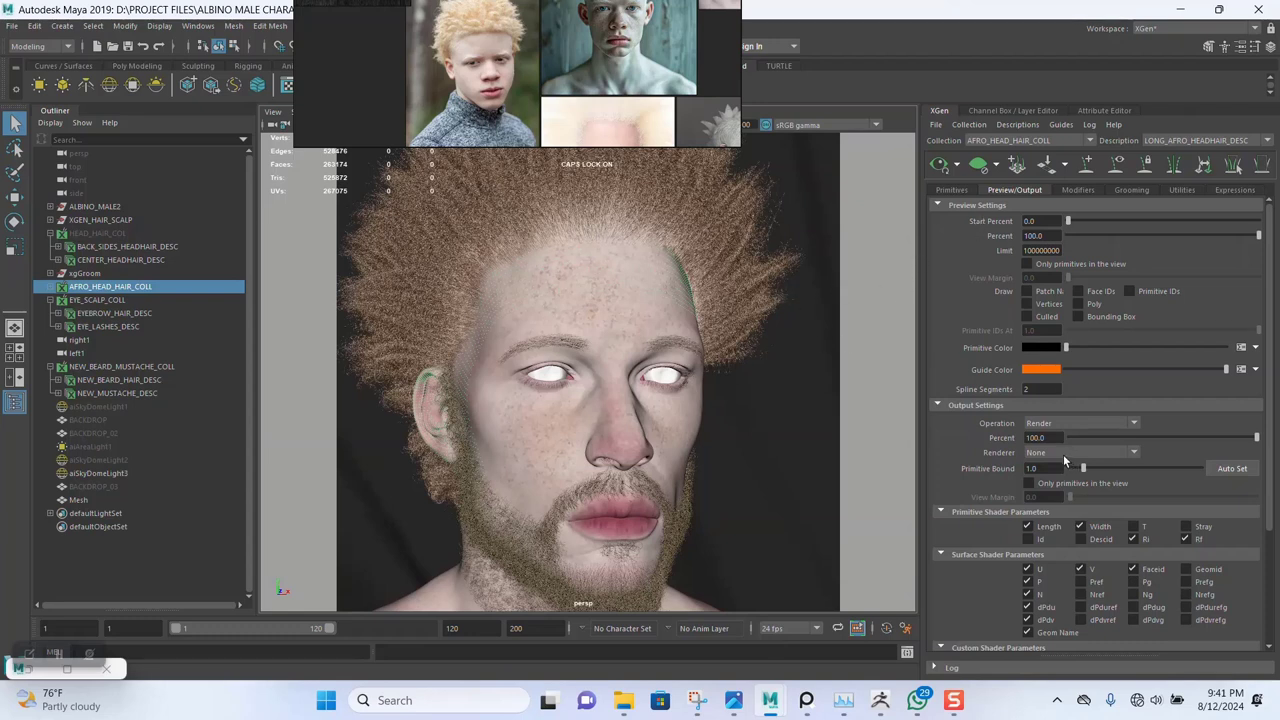
{"action": "left_click", "coordinate": [1064, 454]}
{"action": "left_click", "coordinate": [1062, 470]}
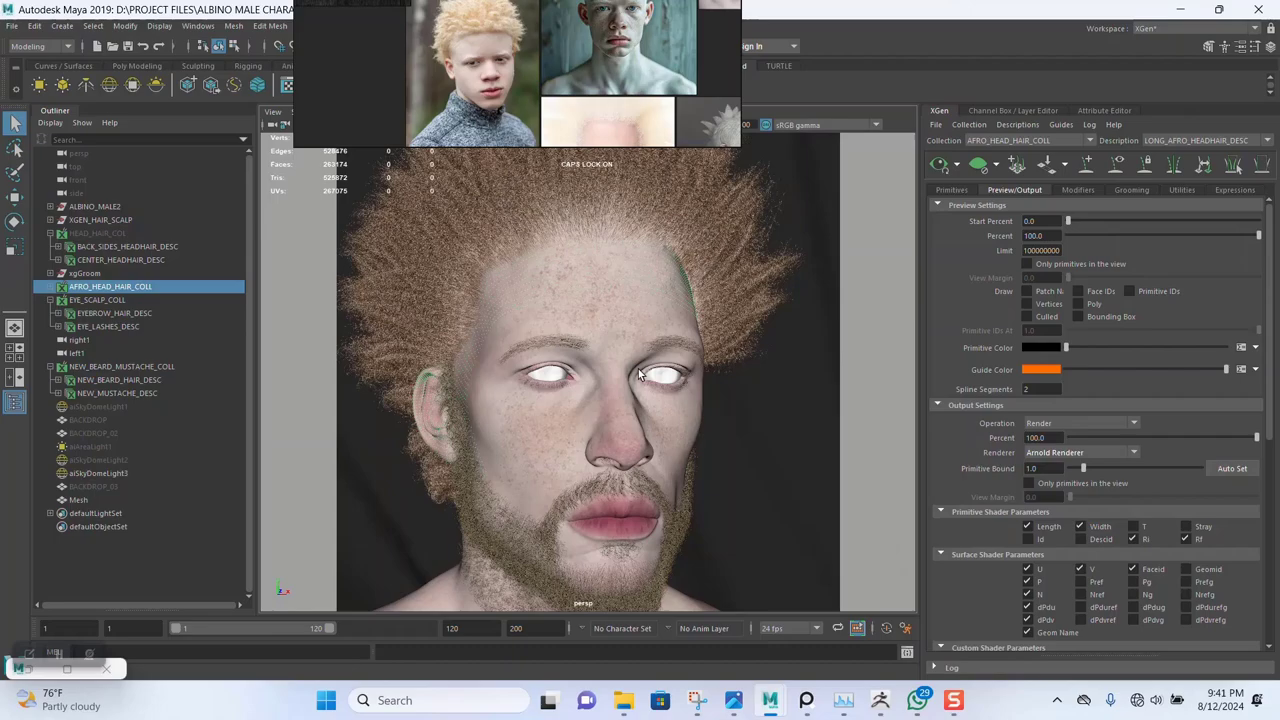
{"action": "left_click", "coordinate": [50, 287]}
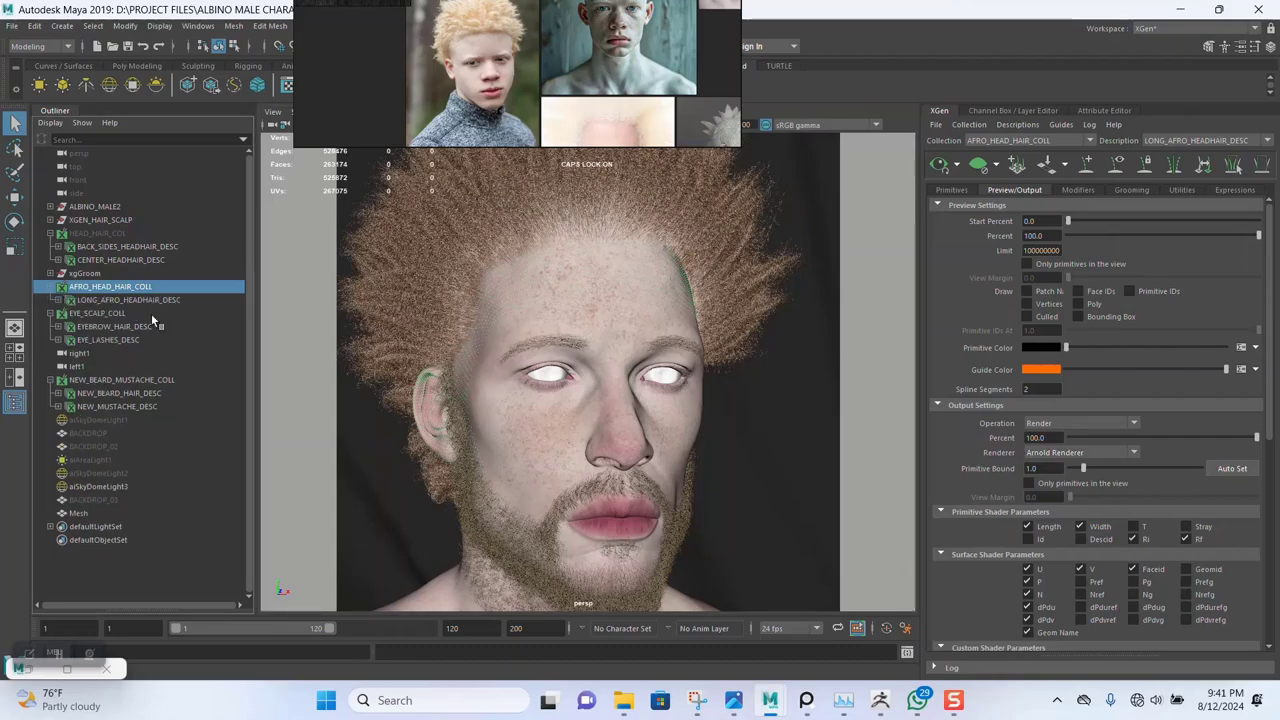
{"action": "right_click_drag", "start_coordinate": [643, 346], "coordinate": [650, 440], "text": "alt"}
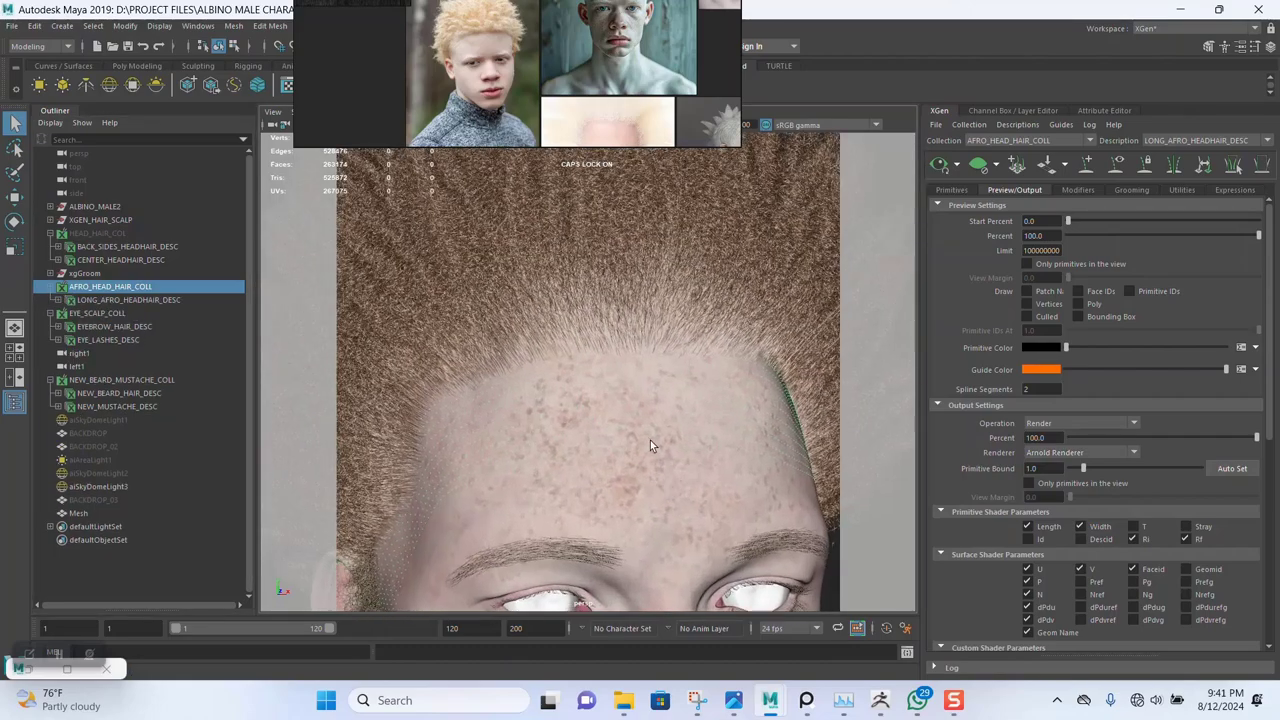
{"action": "left_click_drag", "start_coordinate": [650, 440], "coordinate": [639, 394], "text": "alt"}
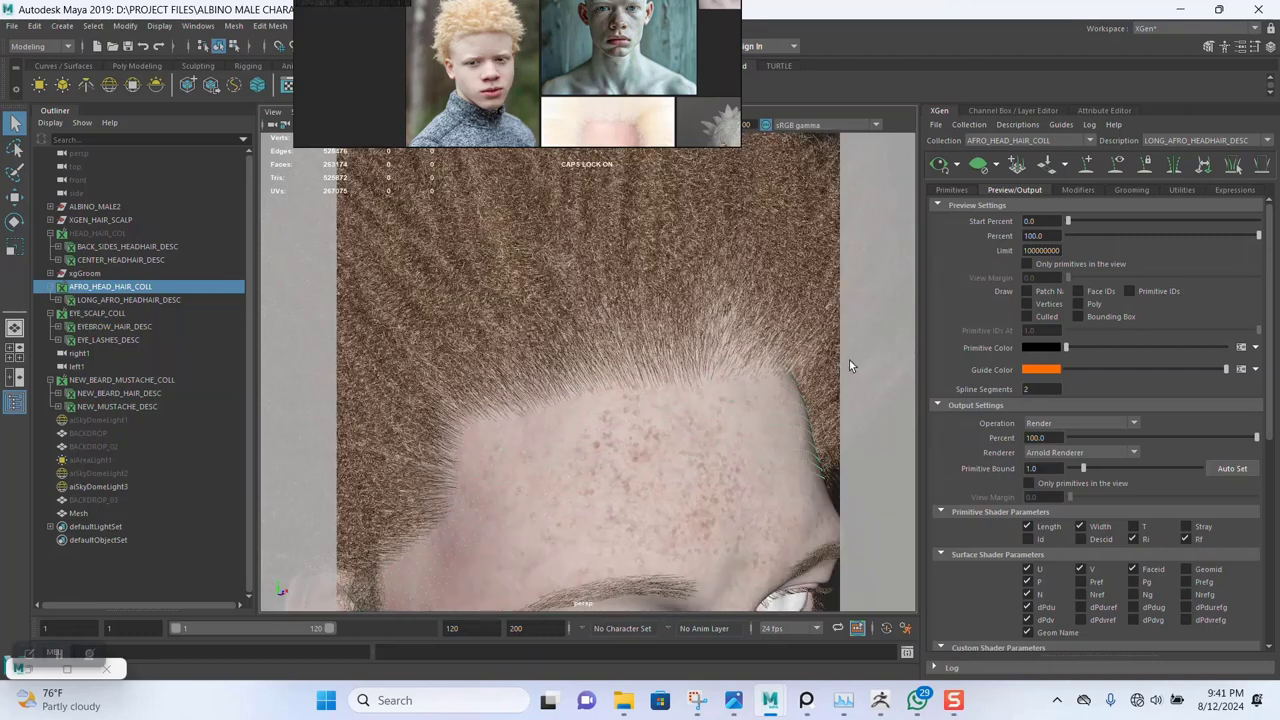
{"action": "scroll", "coordinate": [615, 85], "scroll_direction": "down", "scroll_amount": 3}
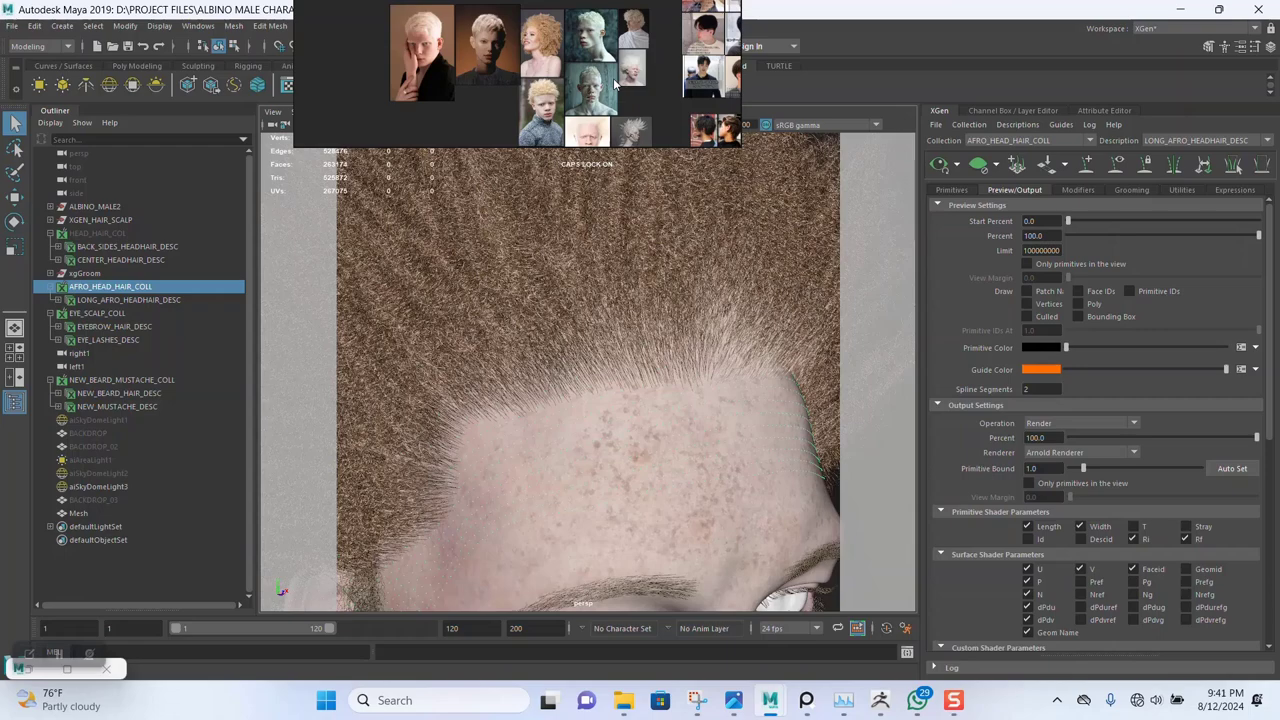
{"action": "scroll", "coordinate": [614, 84], "scroll_direction": "up", "scroll_amount": 5}
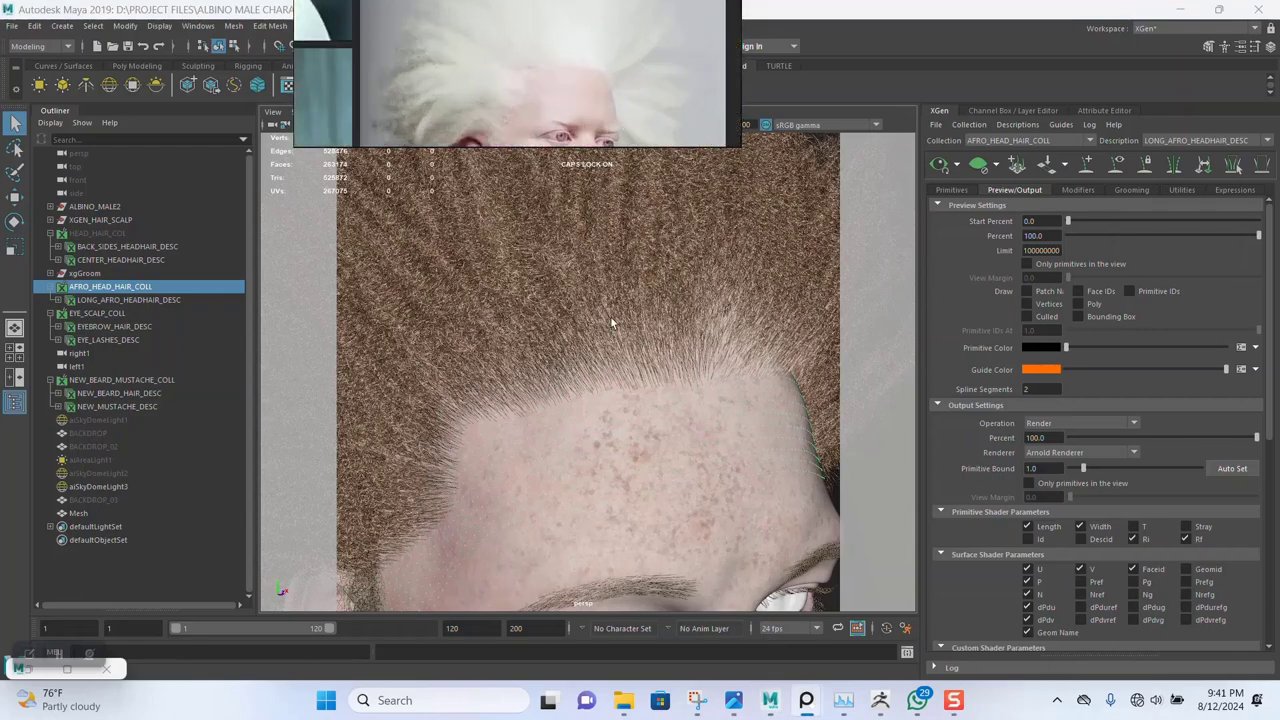
{"action": "scroll", "coordinate": [634, 377], "scroll_direction": "down", "scroll_amount": 3}
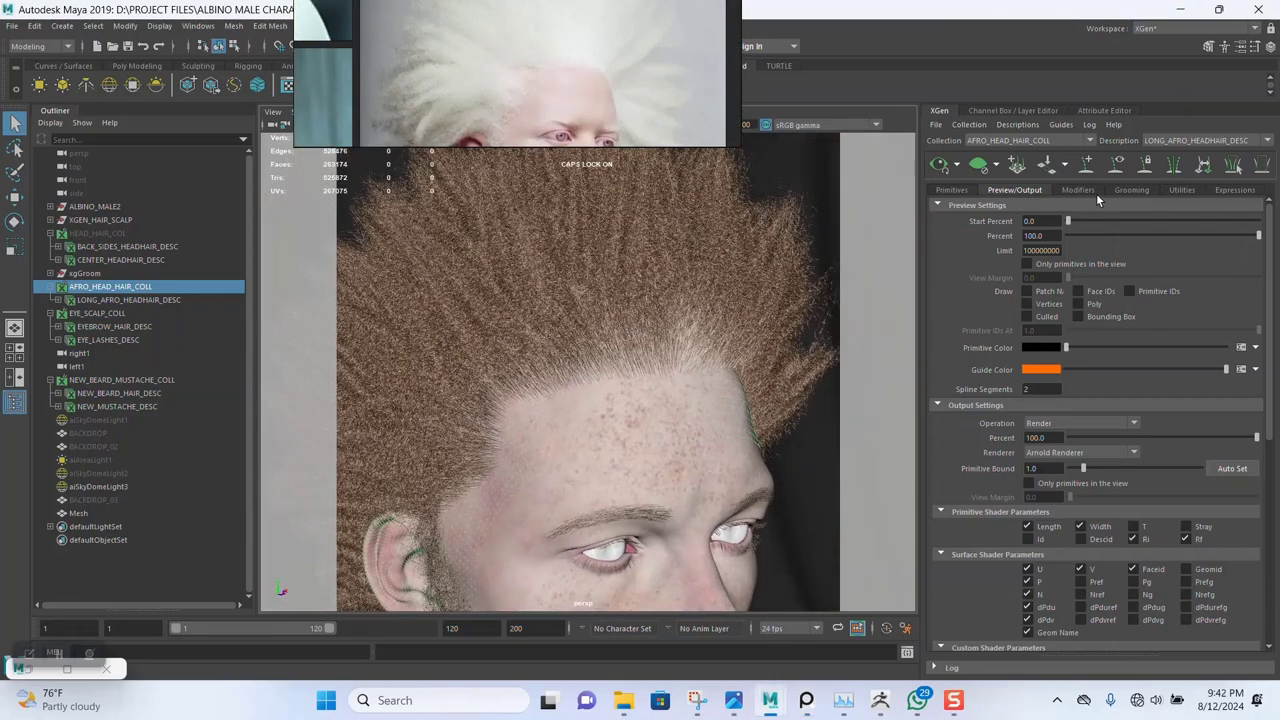
Show the afro hair's Clumping1 modifier settings, then tumble to inspect the hairline
{"action": "left_click", "coordinate": [1078, 190]}
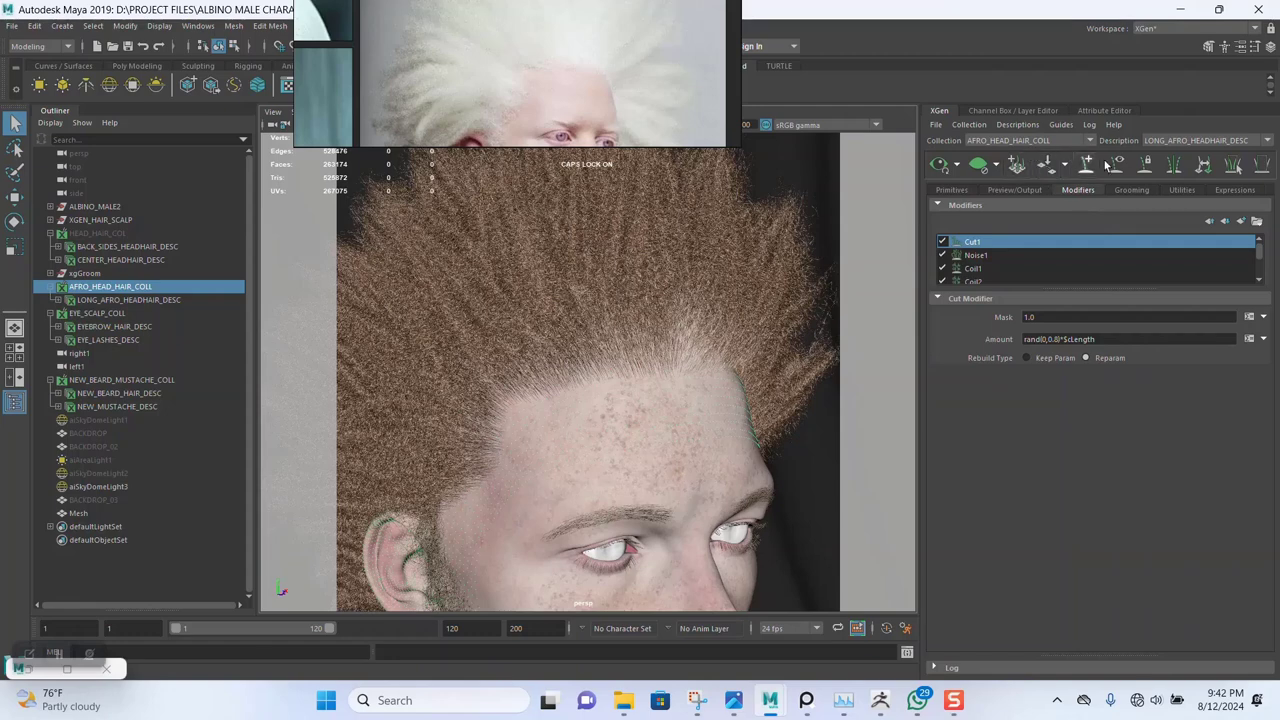
{"action": "scroll", "coordinate": [965, 266], "scroll_direction": "down", "scroll_amount": 3}
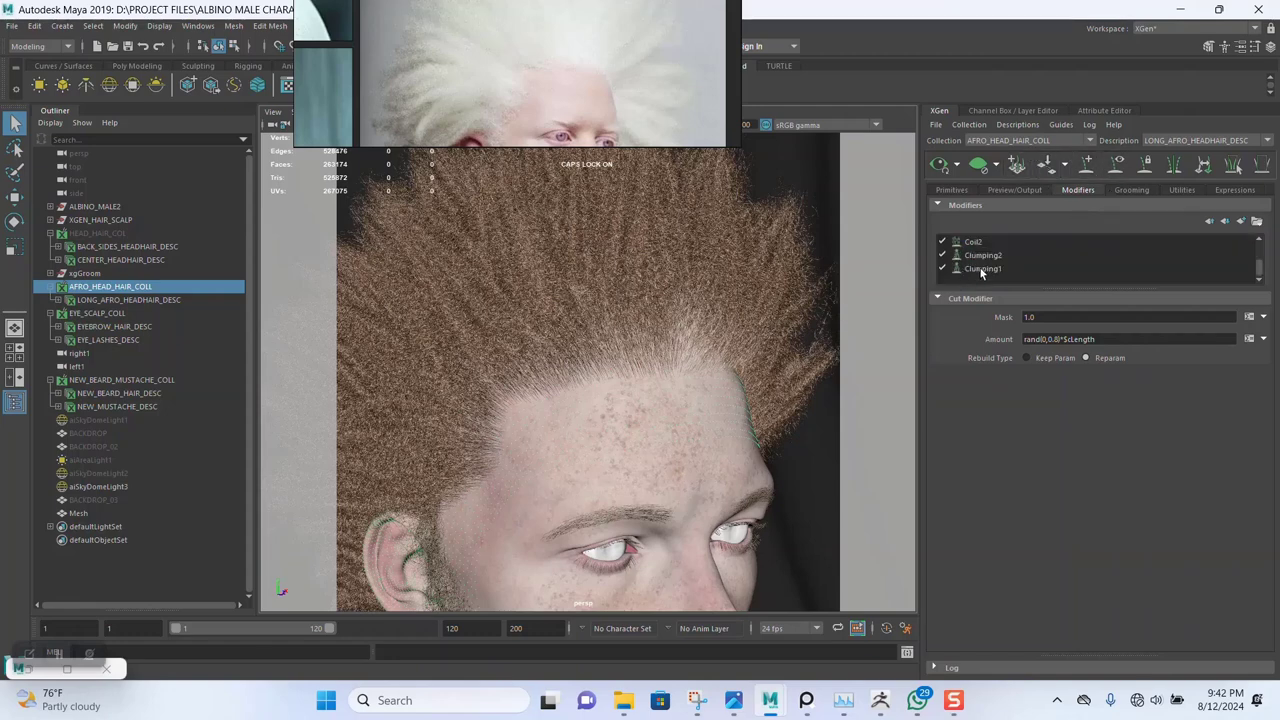
{"action": "left_click", "coordinate": [981, 268]}
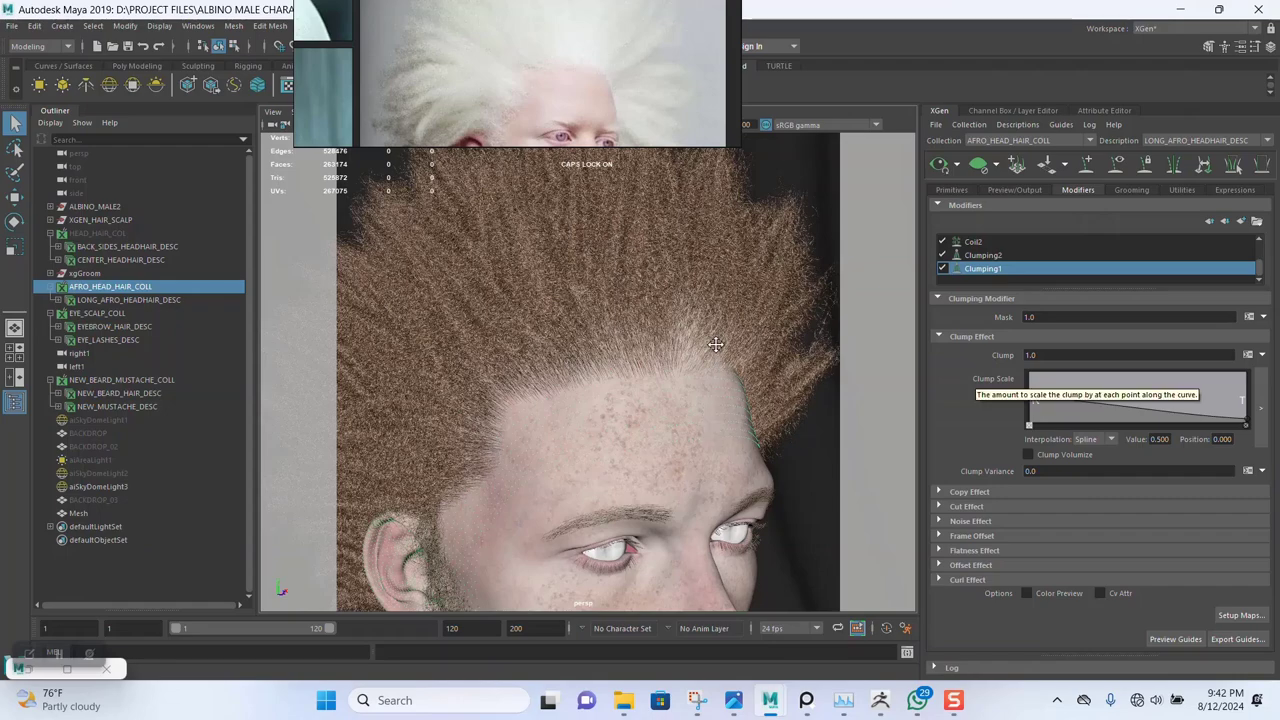
{"action": "scroll", "coordinate": [718, 318], "scroll_direction": "down", "scroll_amount": 5}
{"action": "left_click_drag", "start_coordinate": [698, 338], "coordinate": [698, 430], "text": "alt"}
{"action": "scroll", "coordinate": [698, 430], "scroll_direction": "up", "scroll_amount": 10}
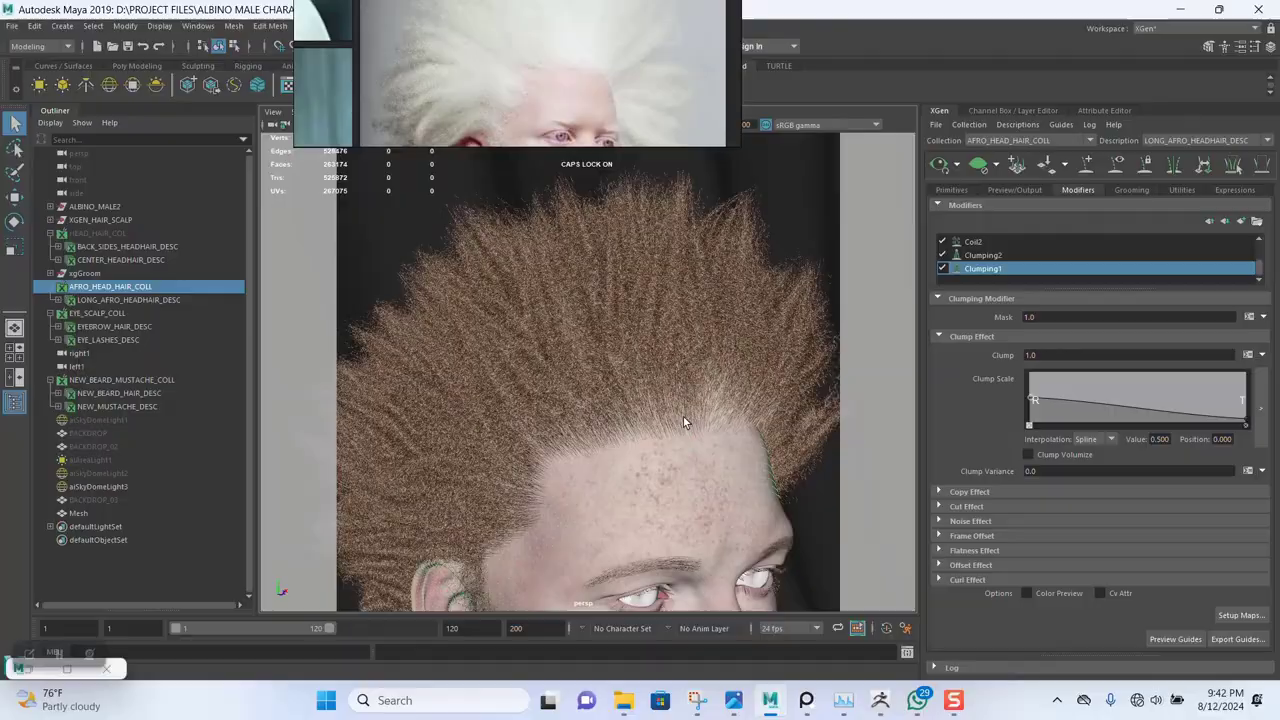
{"action": "scroll", "coordinate": [705, 437], "scroll_direction": "up", "scroll_amount": 5}
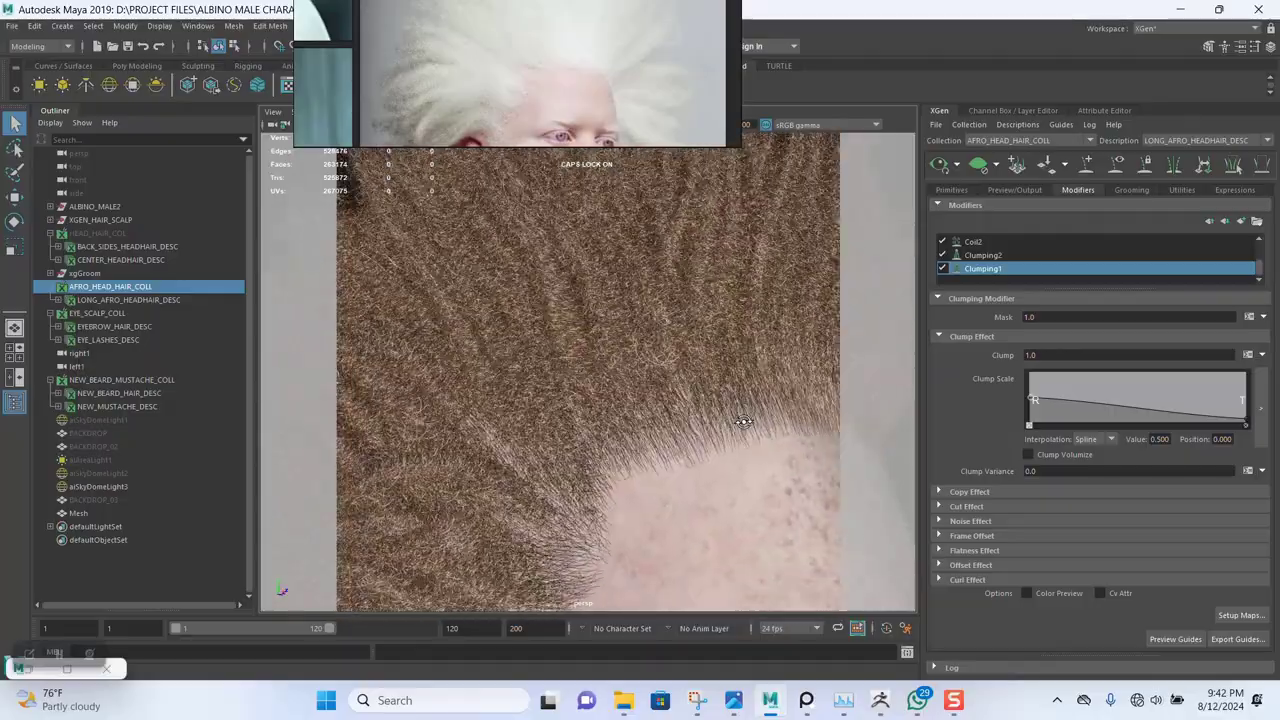
{"action": "left_click_drag", "start_coordinate": [787, 443], "coordinate": [873, 308], "text": "alt"}
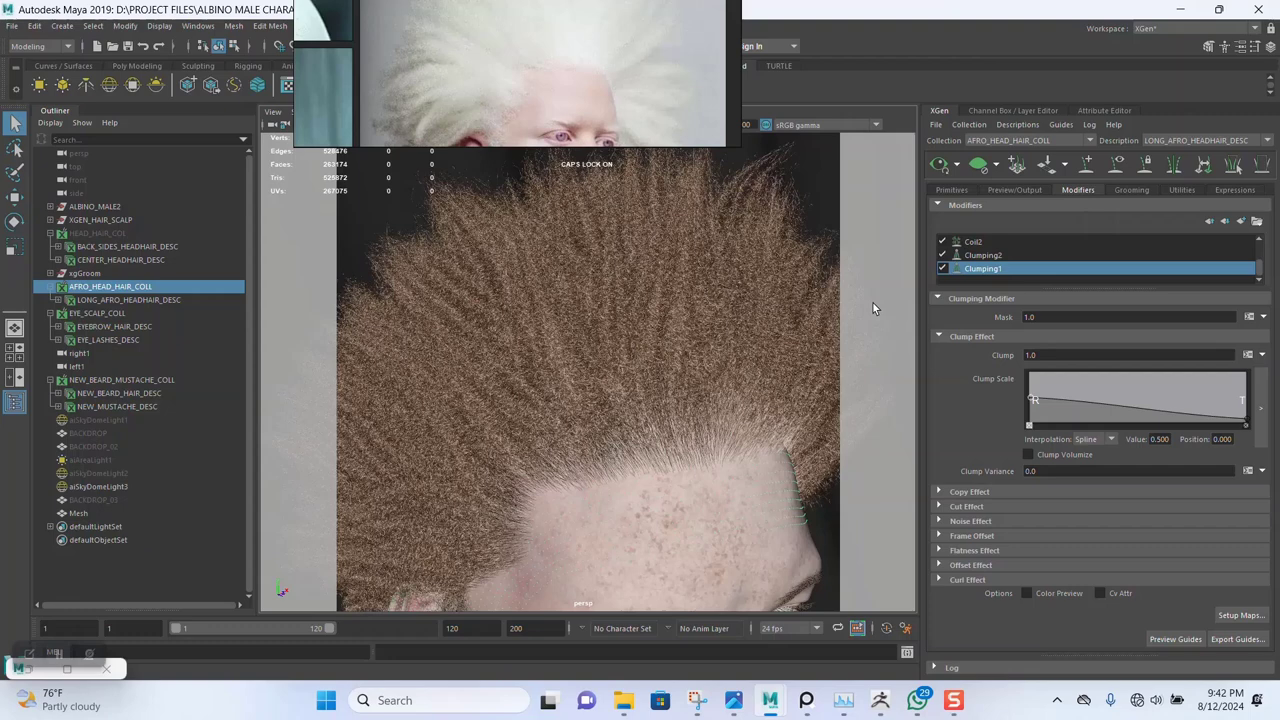
Try afro hair Density values of 70 and then 50 in the Primitives tab
{"action": "left_click", "coordinate": [955, 190]}
{"action": "left_click_drag", "start_coordinate": [1058, 268], "coordinate": [988, 278]}
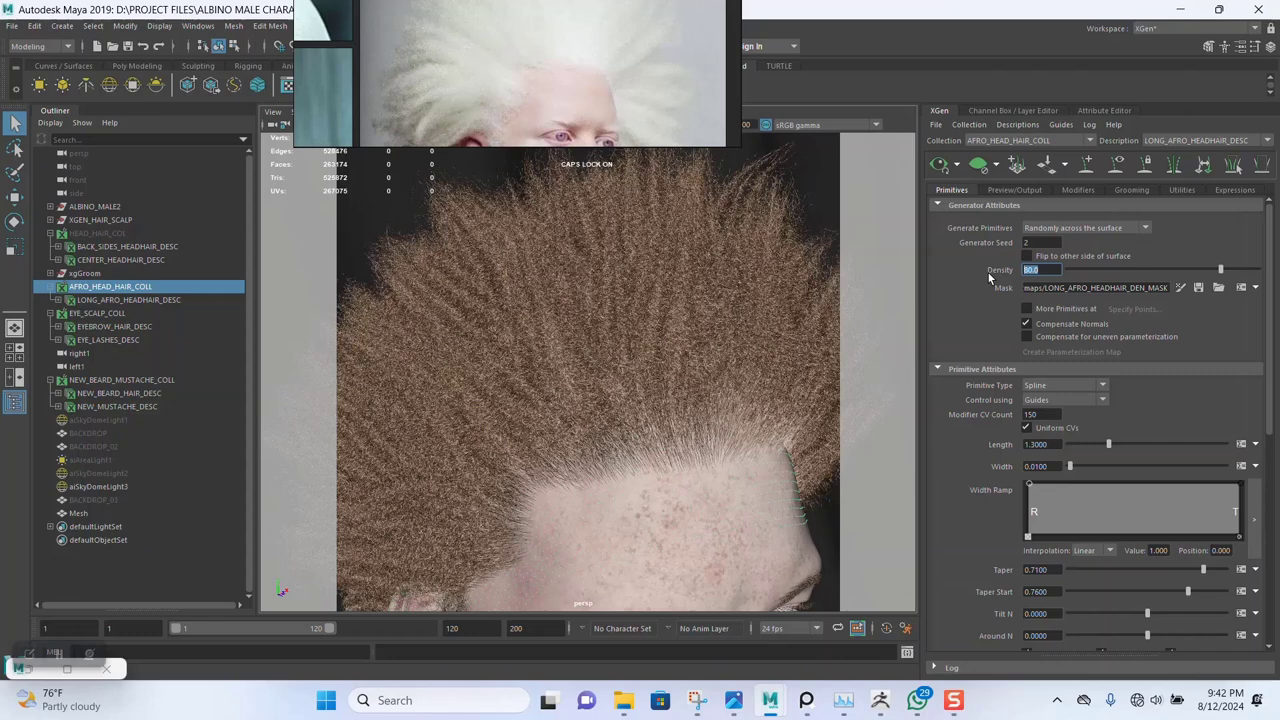
{"action": "type", "text": "70"}
{"action": "left_click", "coordinate": [987, 271]}
{"action": "scroll", "coordinate": [741, 321], "scroll_direction": "down", "scroll_amount": 3}
{"action": "scroll", "coordinate": [738, 321], "scroll_direction": "up", "scroll_amount": 5}
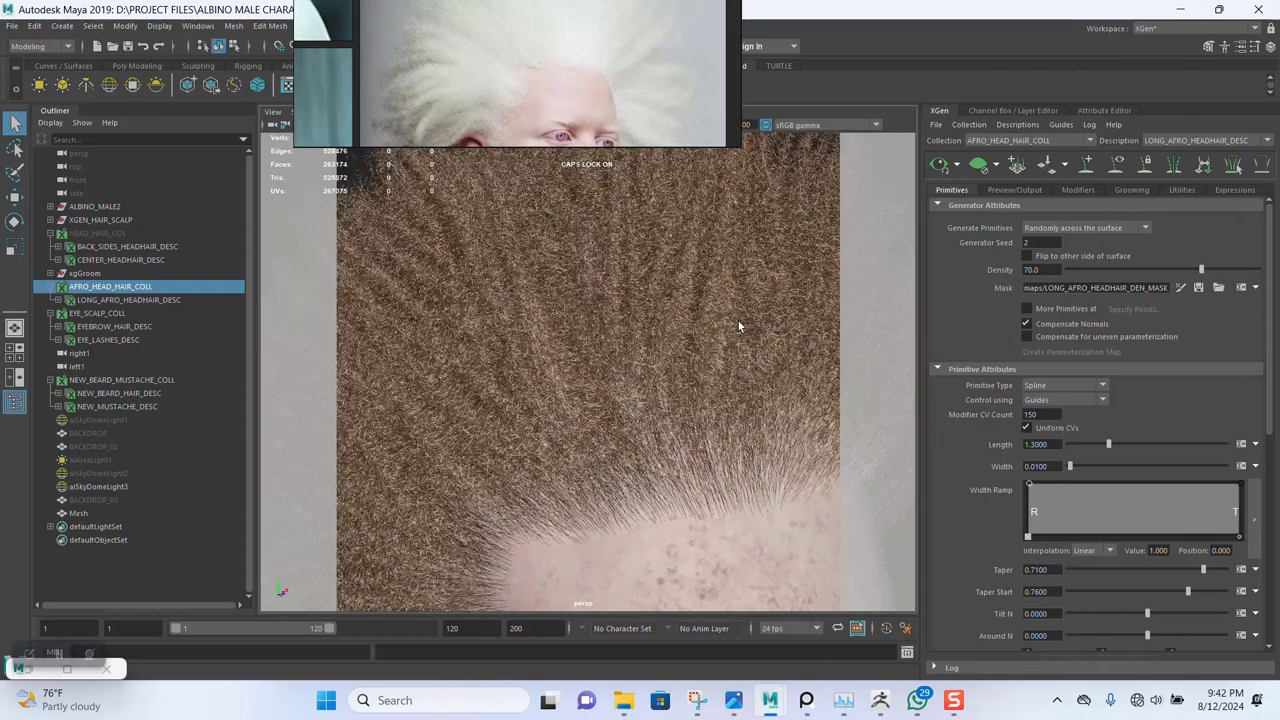
{"action": "left_click", "coordinate": [1045, 270]}
{"action": "key", "text": "Return"}
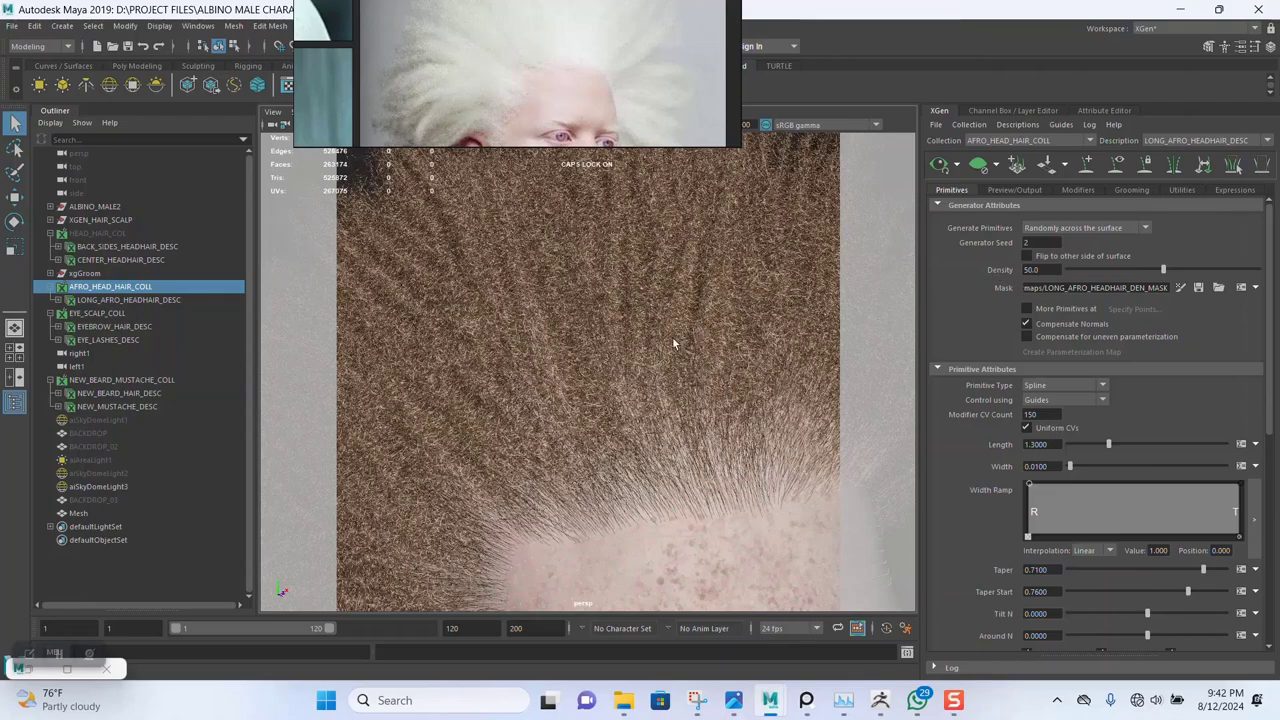
Inspect the hairline, set the afro Density to 65, and return to the Modifiers tab
{"action": "scroll", "coordinate": [701, 407], "scroll_direction": "down", "scroll_amount": 5}
{"action": "left_click_drag", "start_coordinate": [675, 445], "coordinate": [620, 429], "text": "alt"}
{"action": "right_click_drag", "start_coordinate": [620, 429], "coordinate": [607, 320], "text": "alt"}
{"action": "left_click_drag", "start_coordinate": [607, 320], "coordinate": [654, 449], "text": "alt"}
{"action": "scroll", "coordinate": [651, 423], "scroll_direction": "up", "scroll_amount": 4}
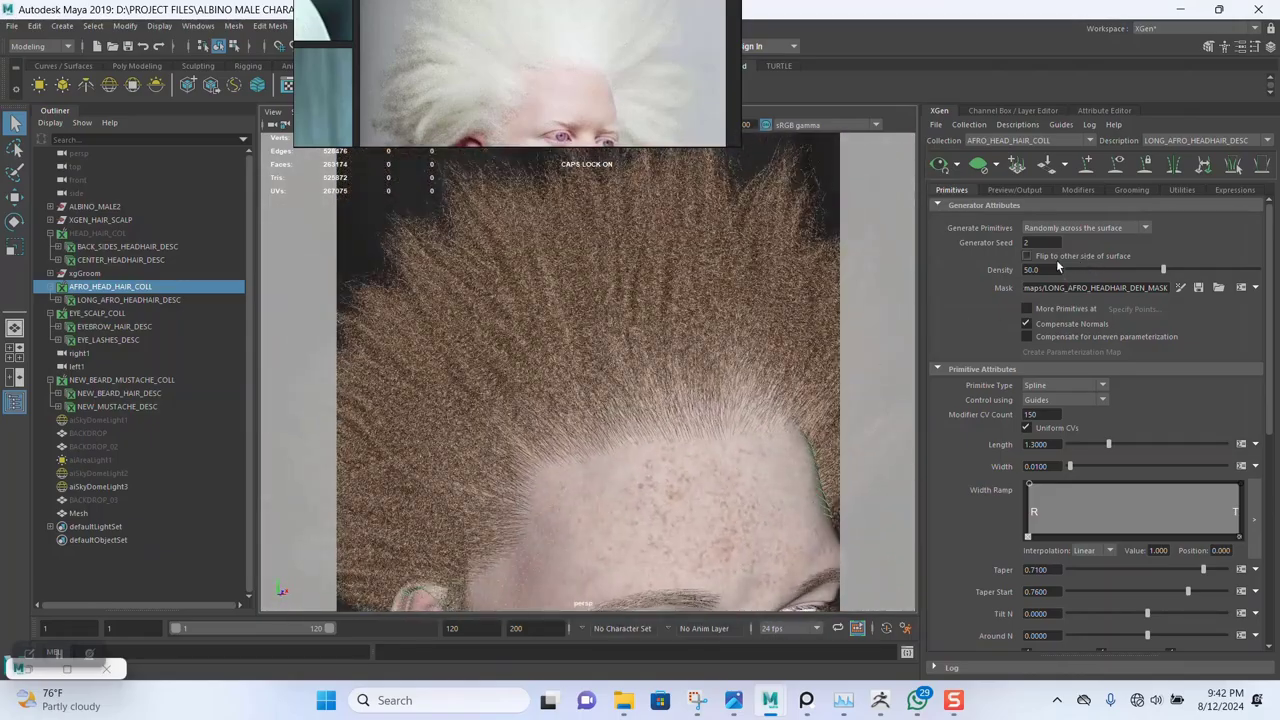
{"action": "double_click", "coordinate": [1040, 269]}
{"action": "type", "text": "65"}
{"action": "key", "text": "Return"}
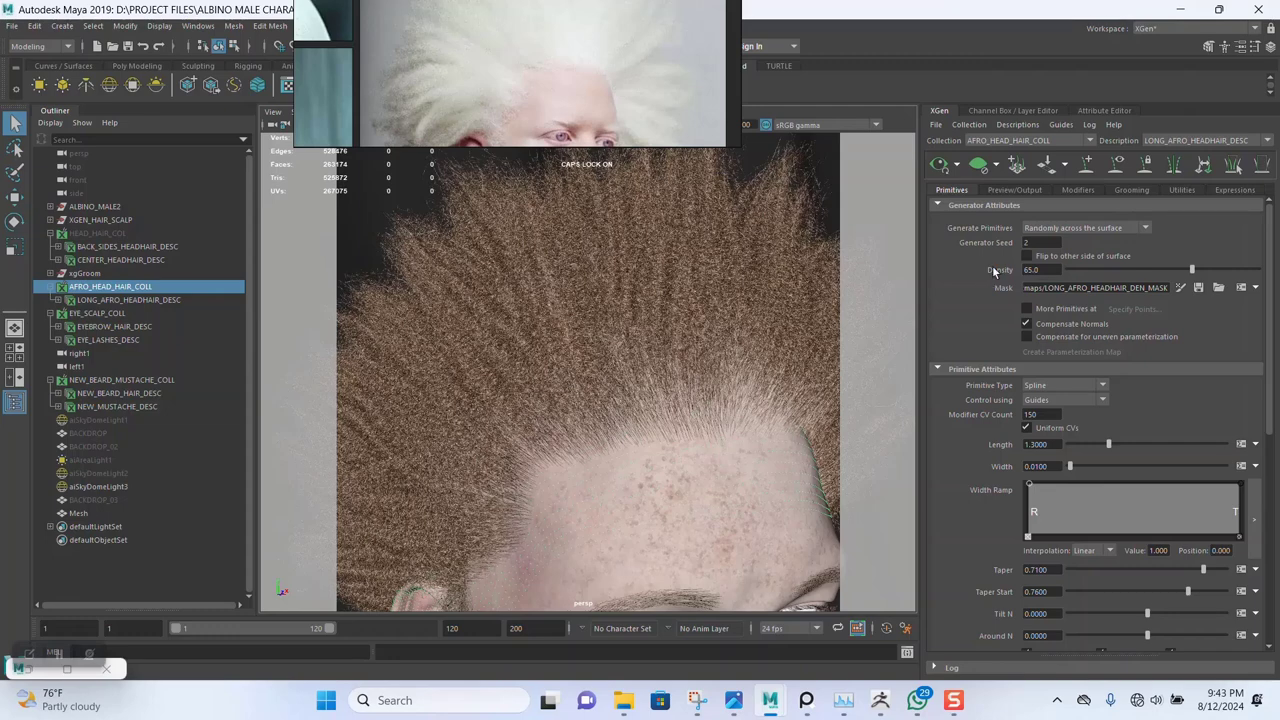
{"action": "left_click", "coordinate": [1078, 189]}
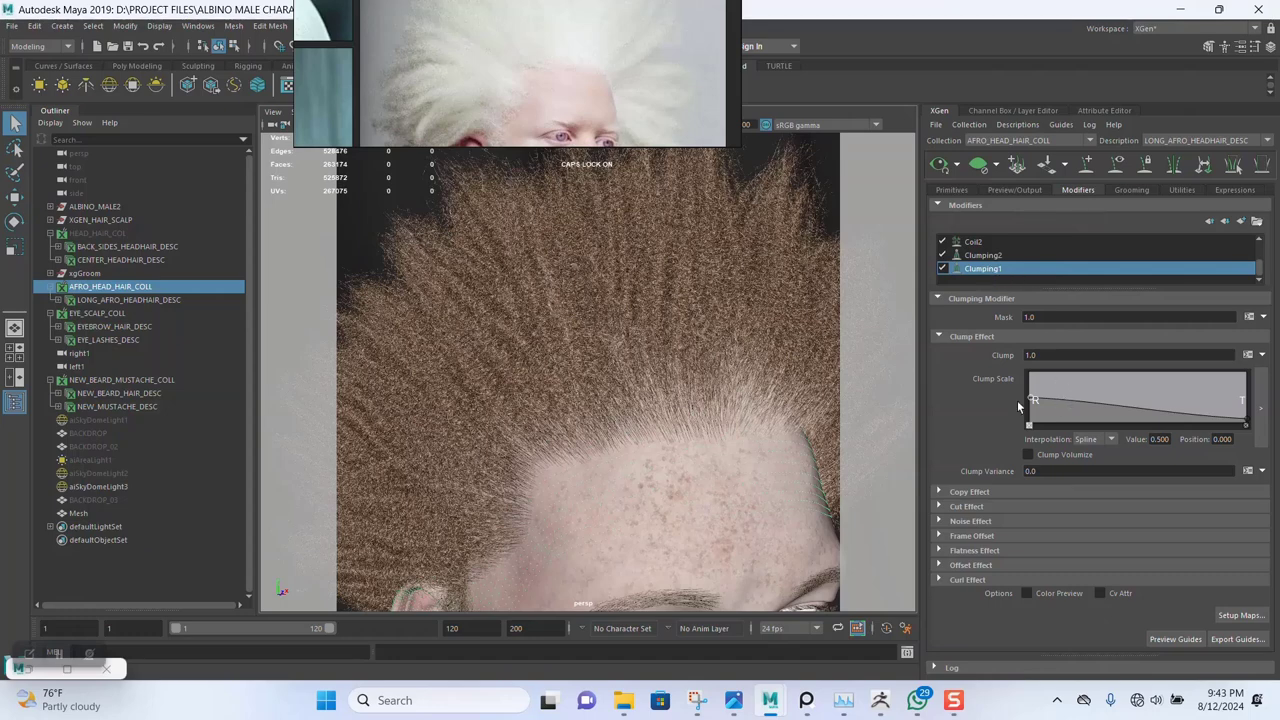
Add a 0.18 point to Clumping1's clump scale curve, then show Clumping2's settings
{"action": "left_click", "coordinate": [943, 268]}
{"action": "left_click", "coordinate": [1130, 405]}
{"action": "left_click", "coordinate": [1168, 440]}
{"action": "type", "text": "0"}
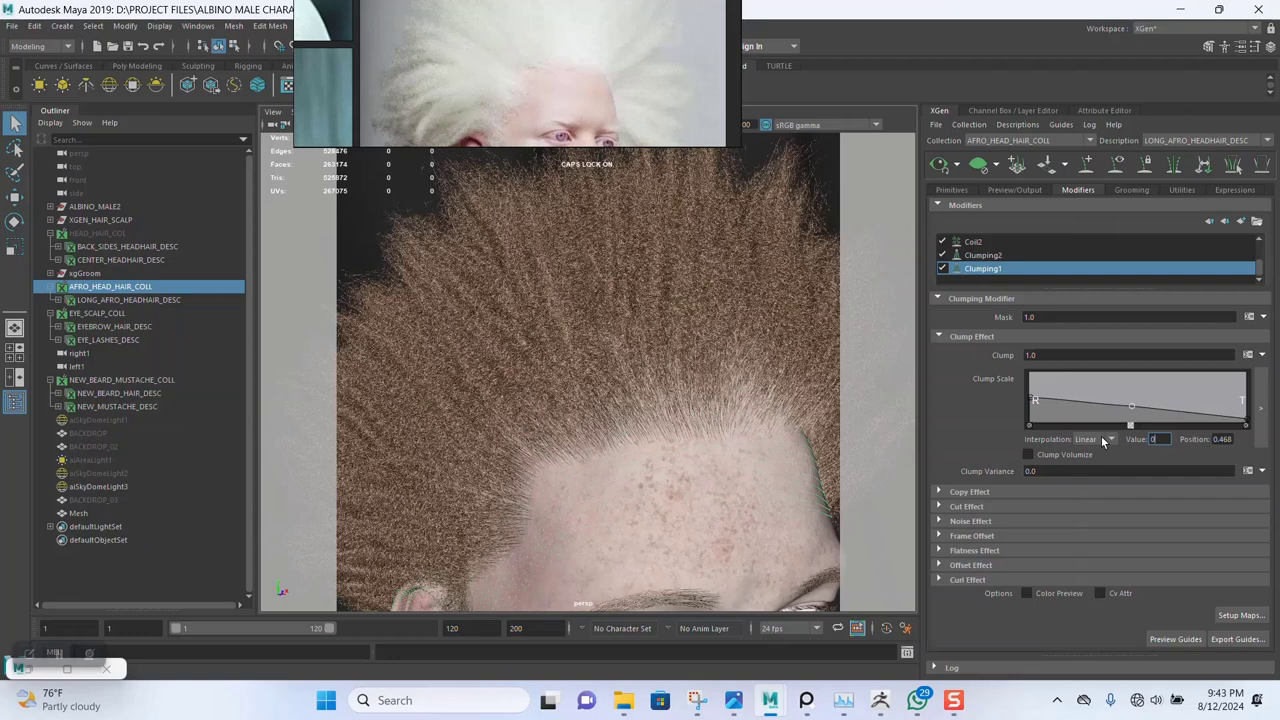
{"action": "type", "text": ".18"}
{"action": "left_click", "coordinate": [1103, 440]}
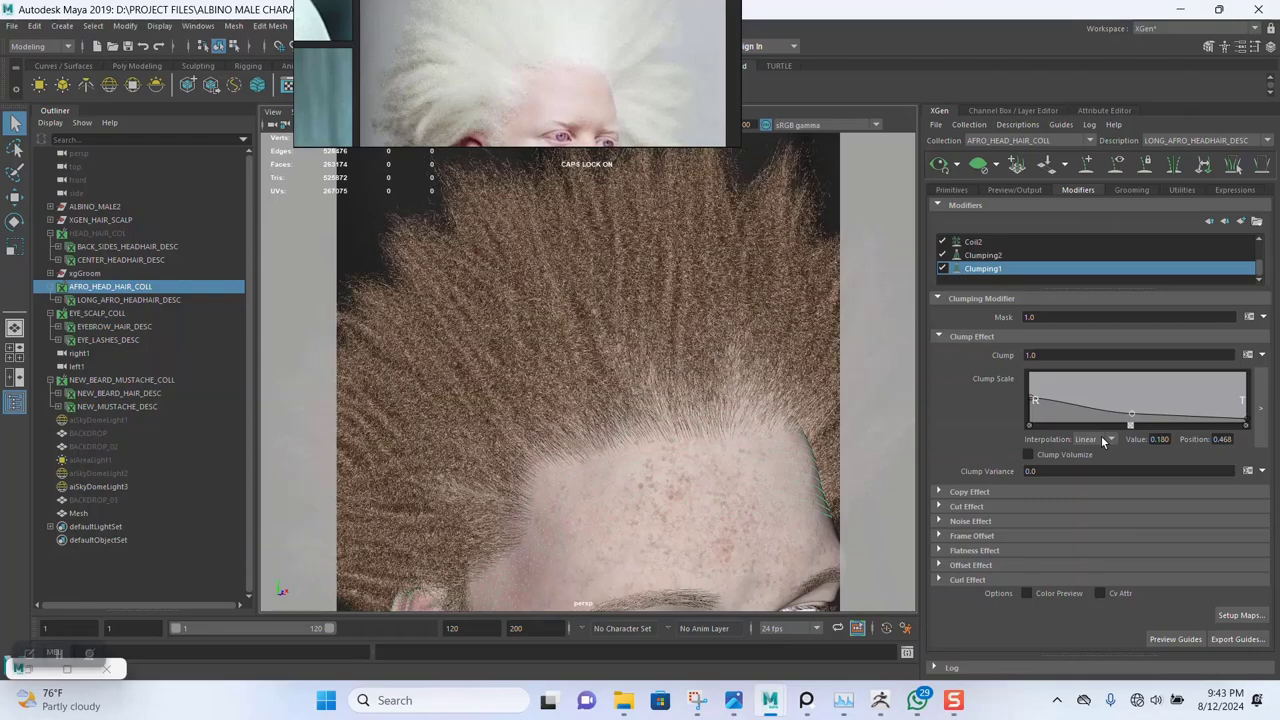
{"action": "right_click_drag", "start_coordinate": [604, 444], "coordinate": [695, 380], "text": "alt"}
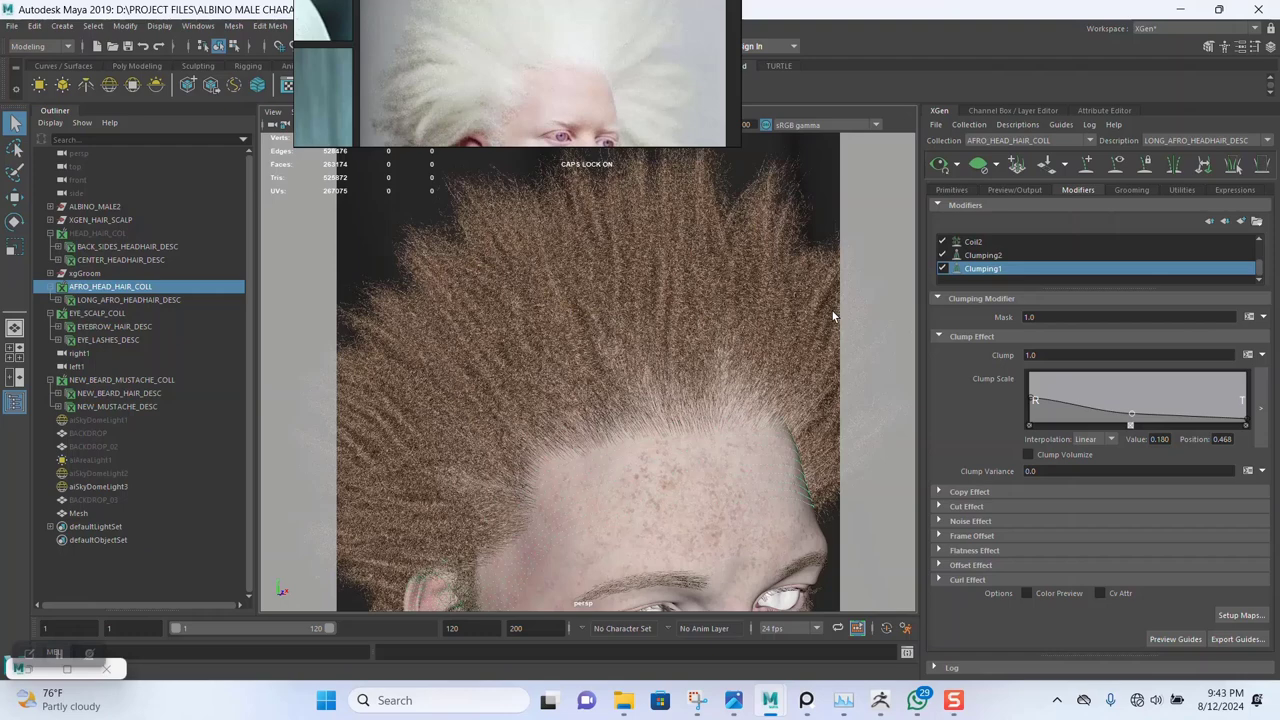
{"action": "left_click", "coordinate": [975, 256]}
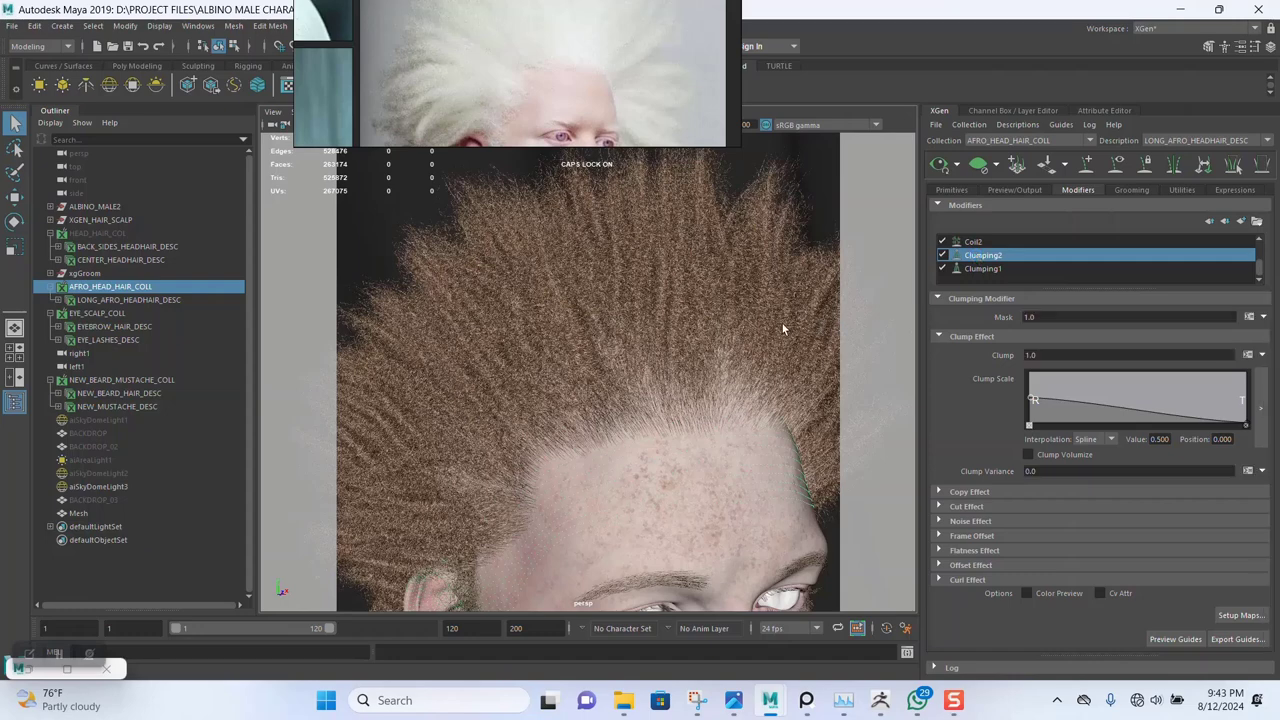
Save the scene and toggle Clumping2 off and on to compare its clumping
{"action": "key", "text": "ctrl+s"}
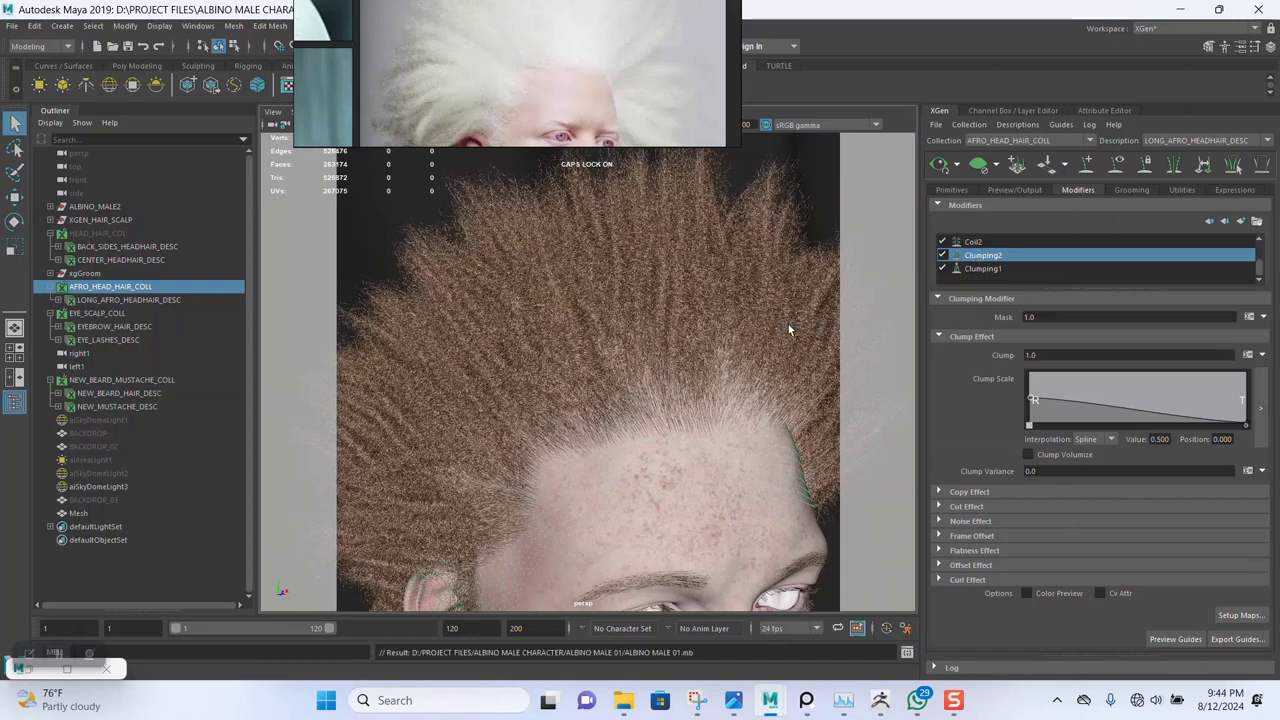
{"action": "left_click", "coordinate": [942, 256]}
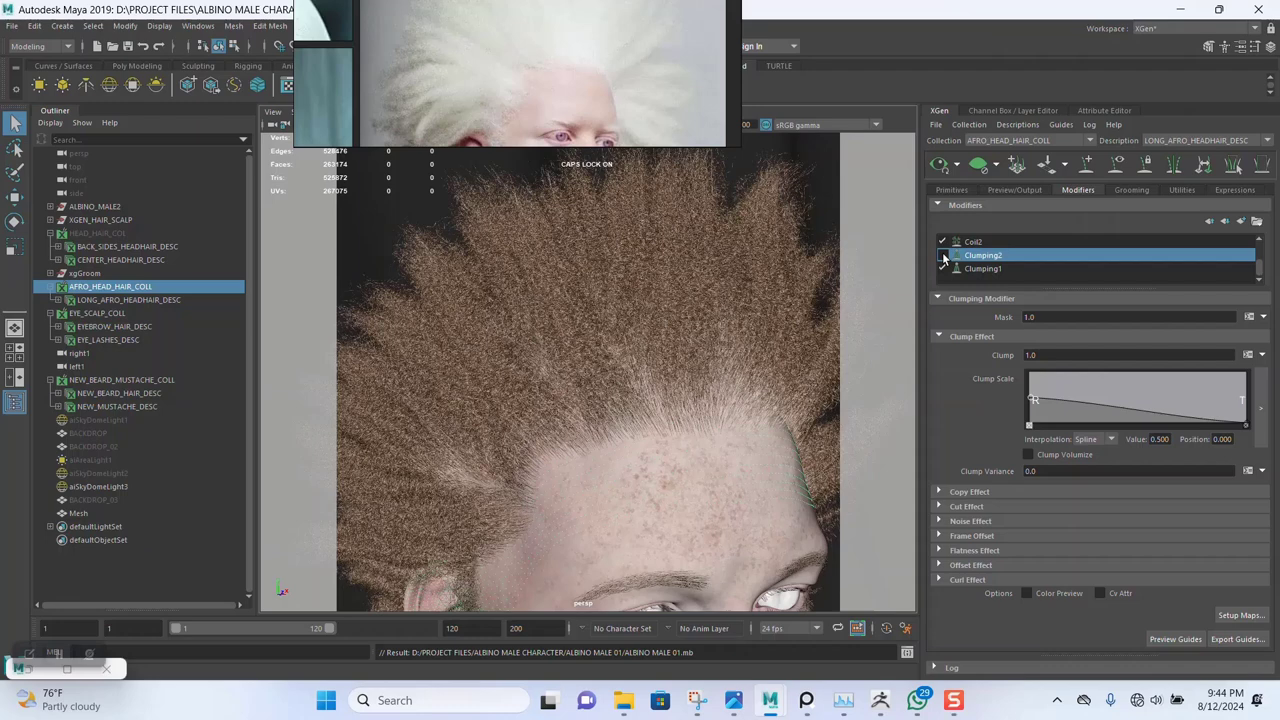
{"action": "left_click", "coordinate": [943, 256]}
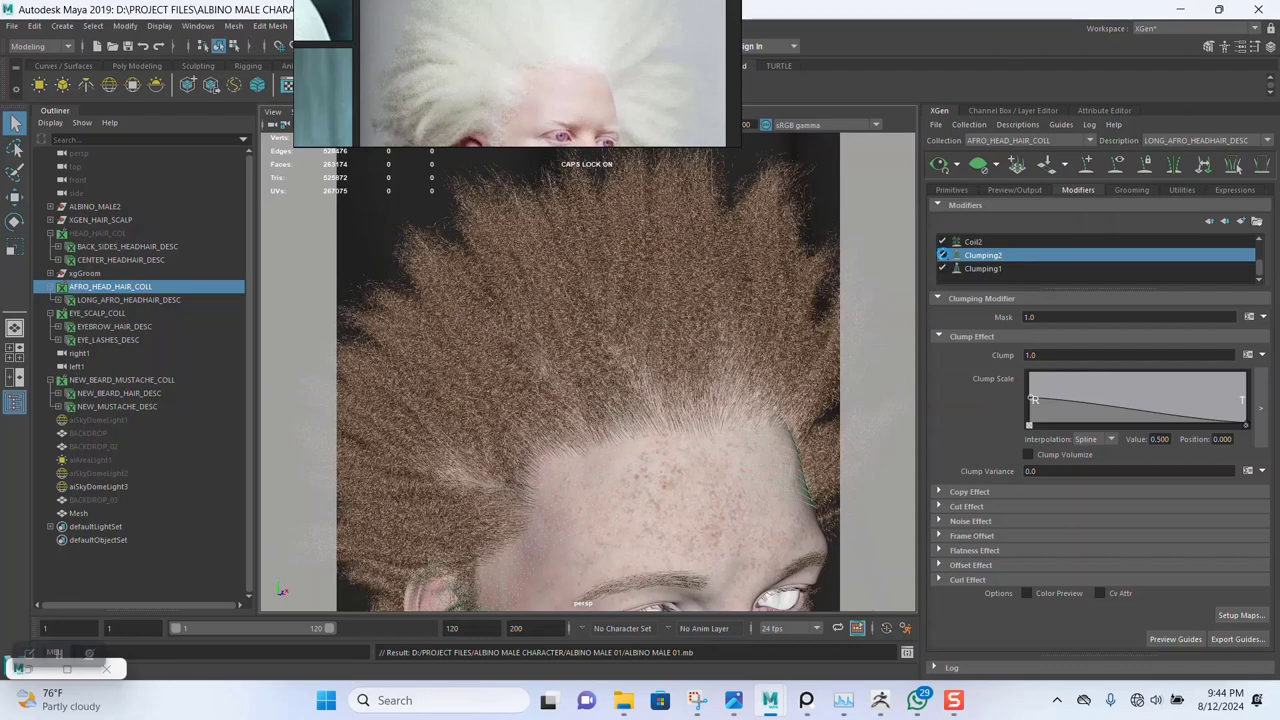
{"action": "left_click", "coordinate": [943, 256]}
{"action": "left_click", "coordinate": [943, 256]}
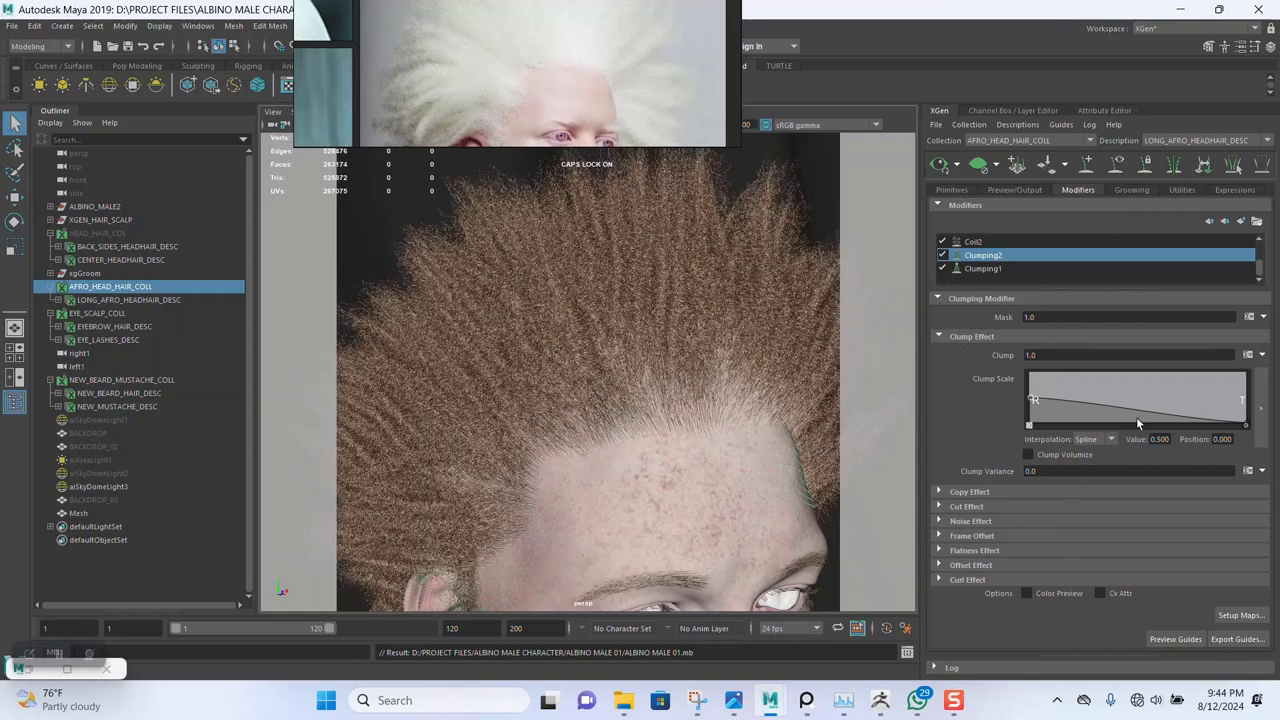
Add a 0.2 point at 0.440 to Clumping2's clump scale curve
{"action": "left_click", "coordinate": [1125, 410]}
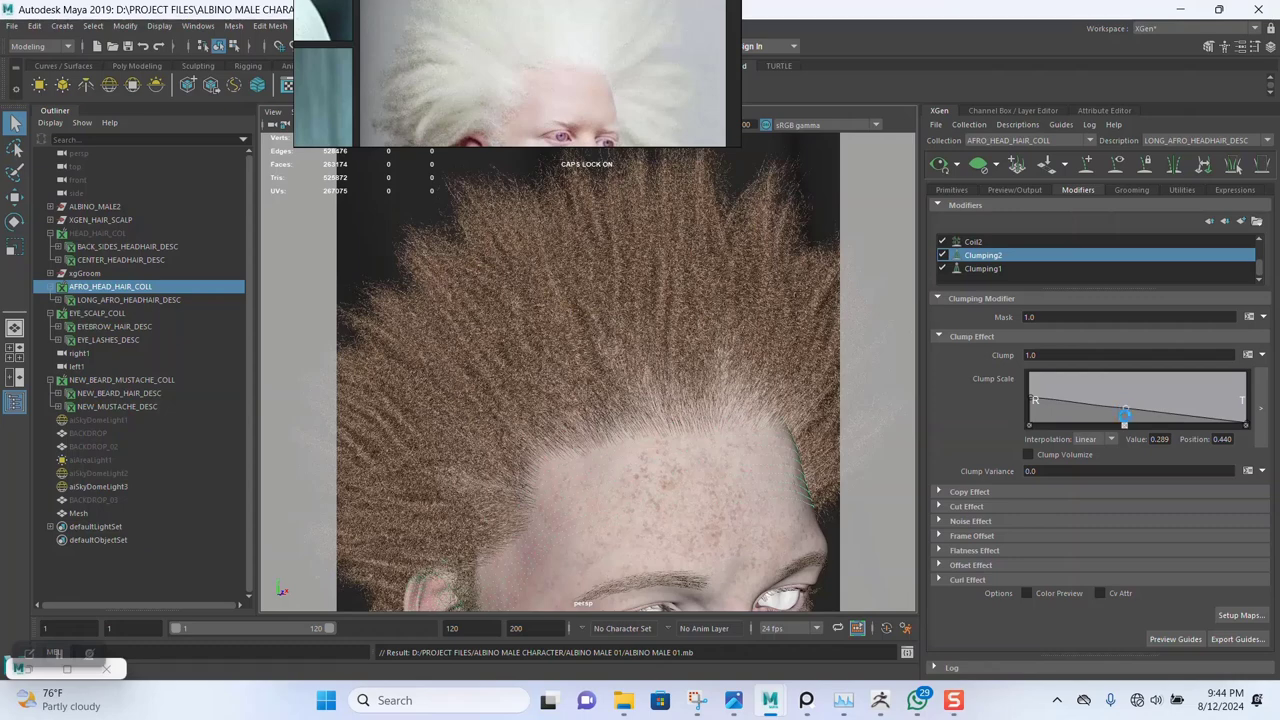
{"action": "left_click", "coordinate": [1125, 412]}
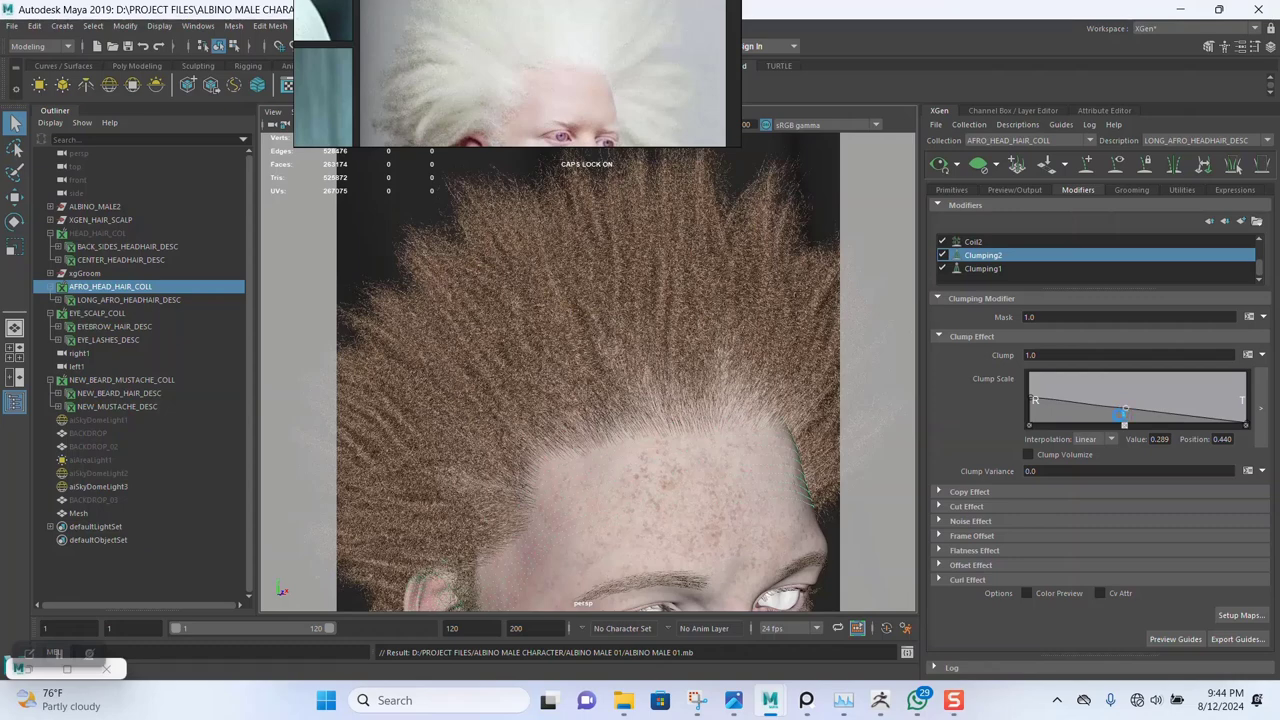
{"action": "left_click", "coordinate": [1170, 440]}
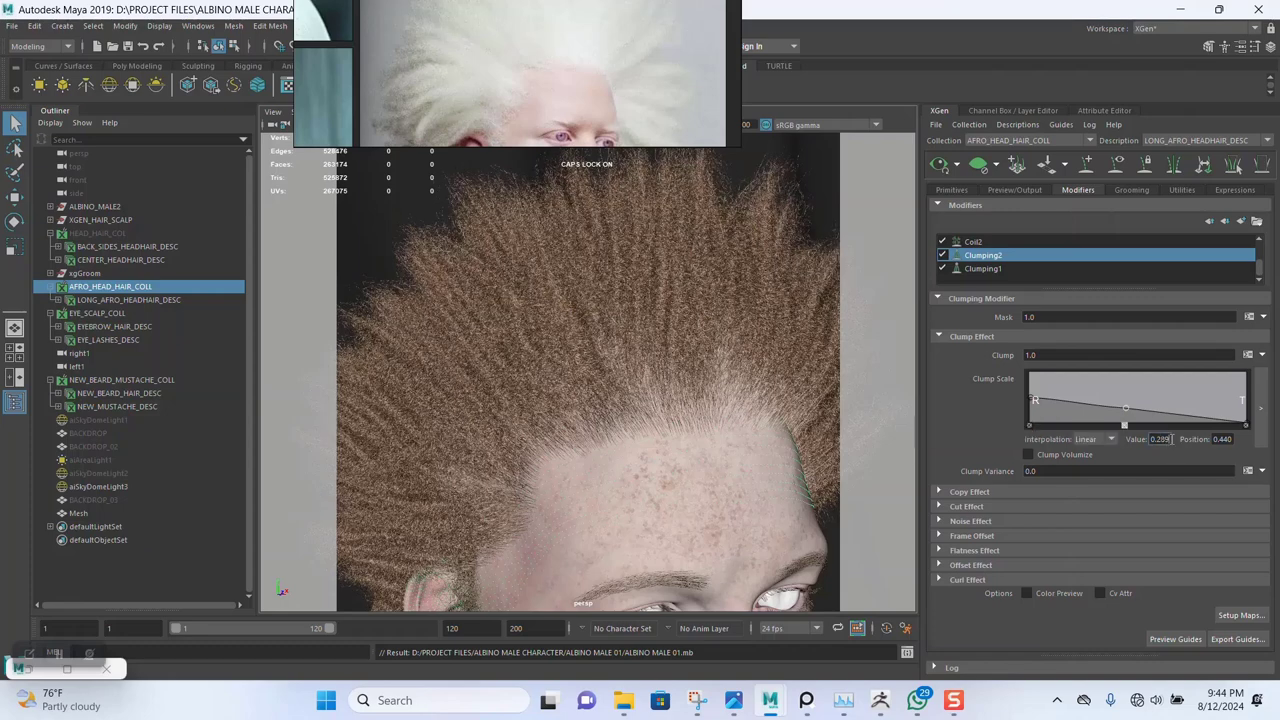
{"action": "type", "text": "0.2"}
{"action": "key", "text": "Return"}
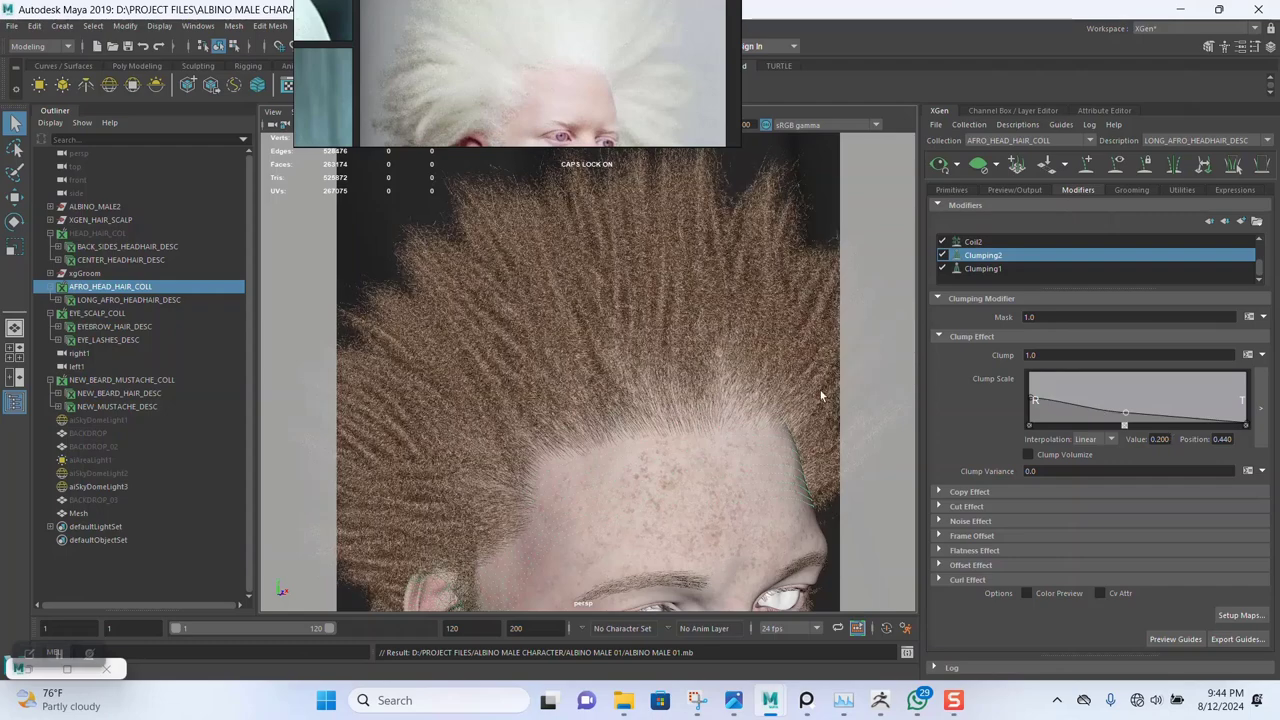
{"action": "right_click_drag", "start_coordinate": [820, 397], "coordinate": [571, 337], "text": "alt"}
{"action": "left_click_drag", "start_coordinate": [571, 337], "coordinate": [613, 365], "text": "alt"}
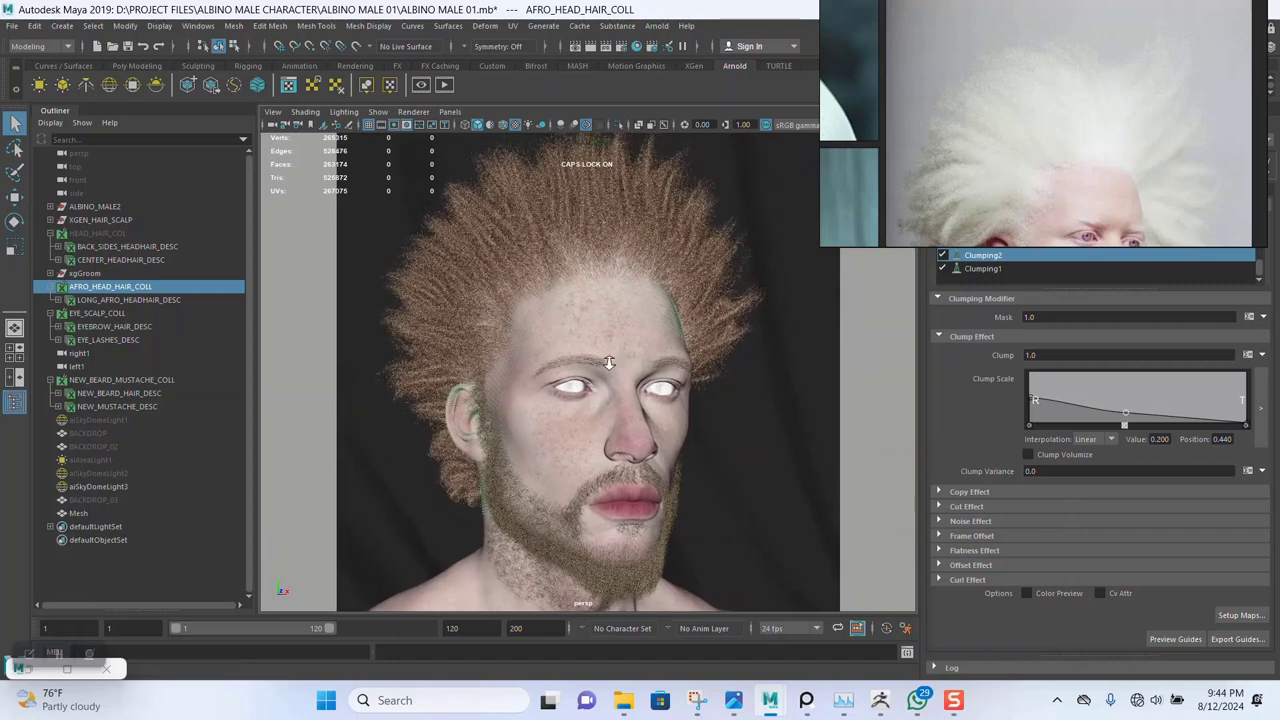
Save ALBINO MALE 01.mb and select LONG_AFRO_HEADHAIR_DESC in the Outliner
{"action": "key", "text": "ctrl+s"}
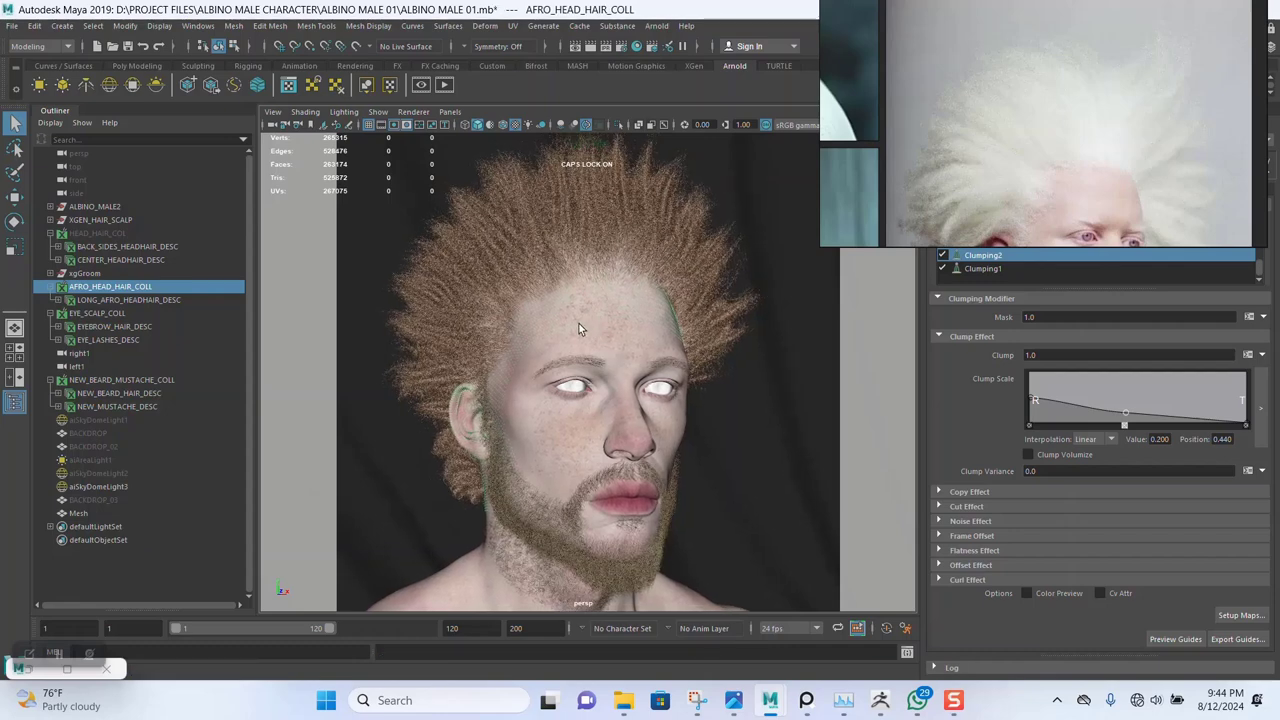
{"action": "key", "text": "ctrl+s"}
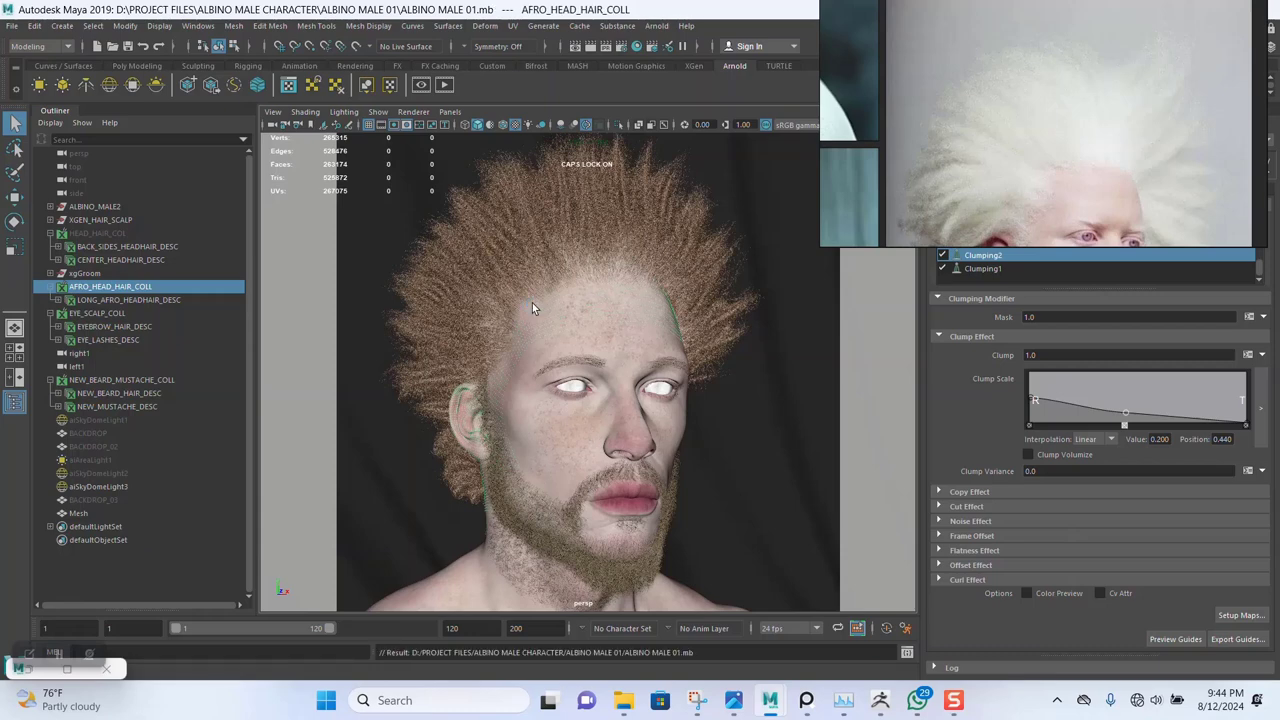
{"action": "left_click_drag", "start_coordinate": [1018, 204], "coordinate": [1010, 242]}
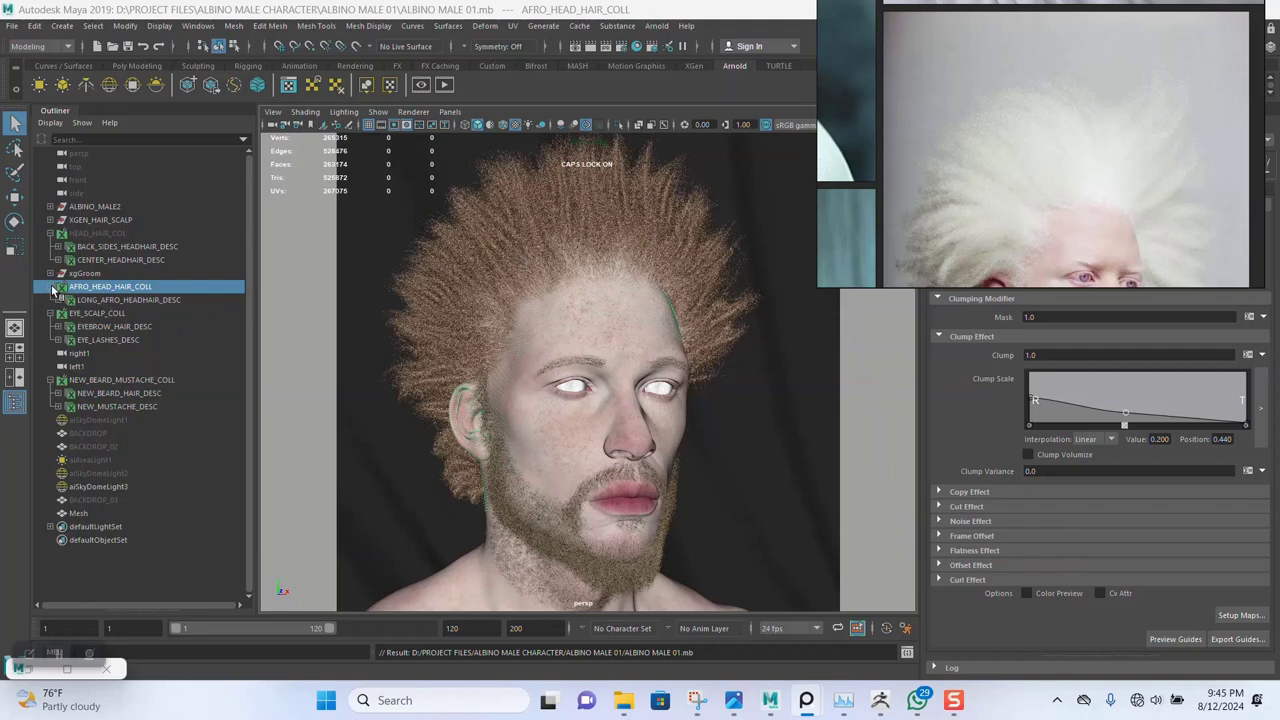
{"action": "left_click", "coordinate": [106, 305]}
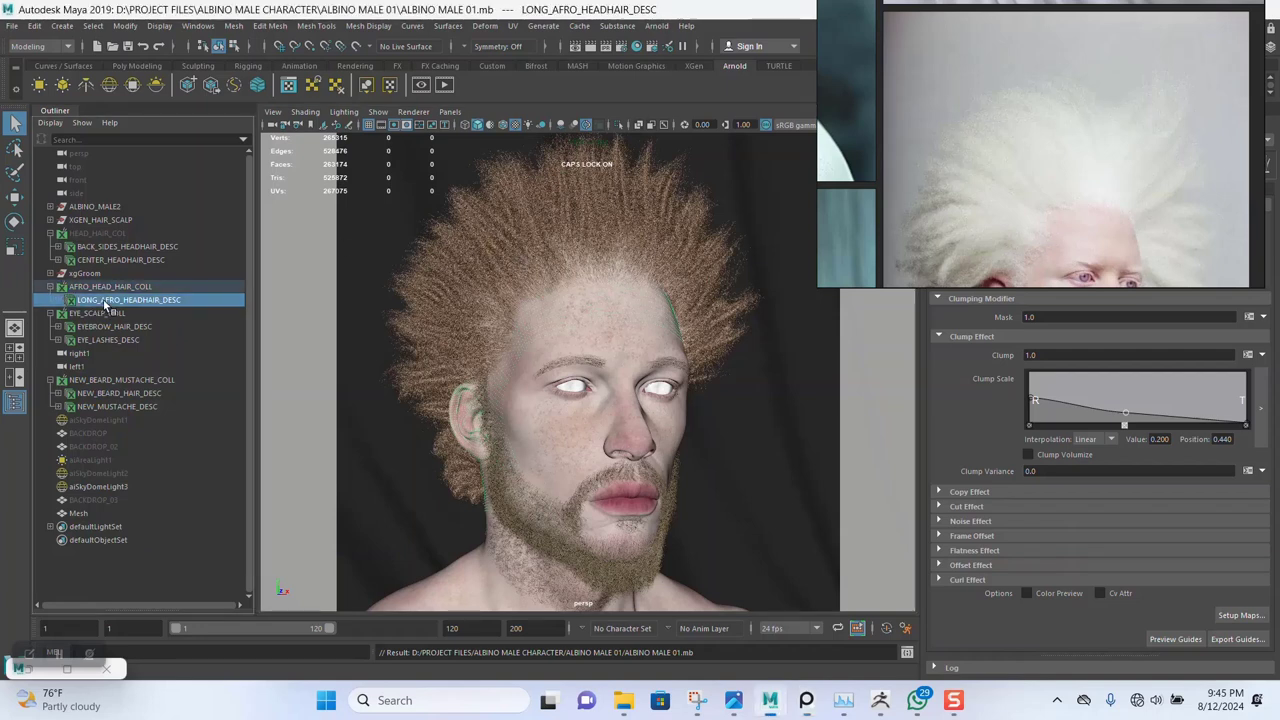
Assign the existing AI_HEAD_HAIR material to the long afro hair
{"action": "right_click", "coordinate": [577, 260]}
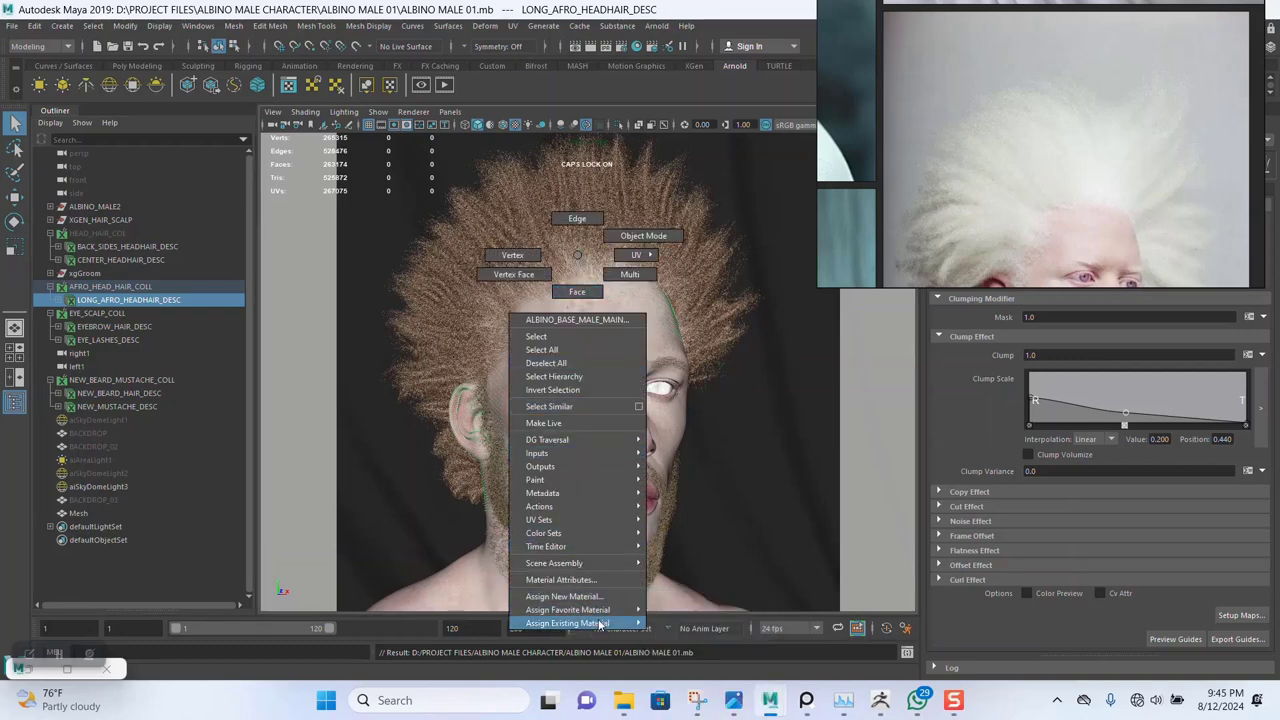
{"action": "mouse_move", "coordinate": [580, 623]}
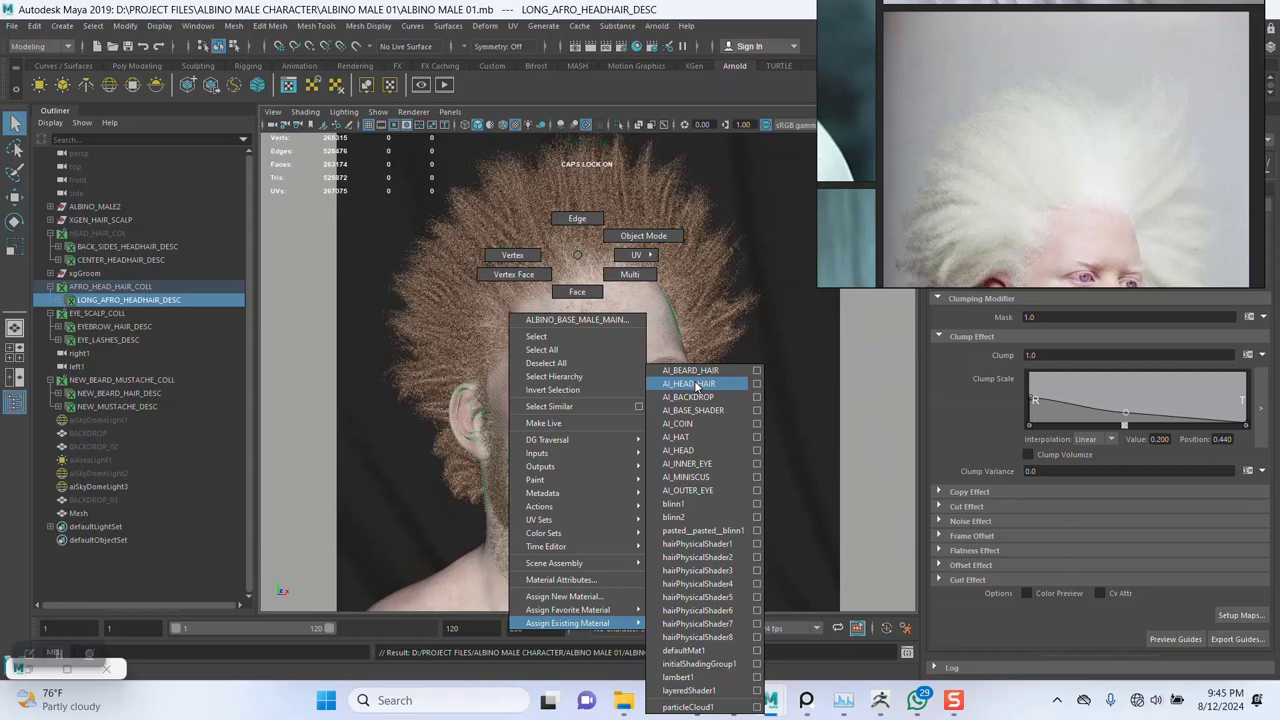
{"action": "left_click", "coordinate": [697, 387]}
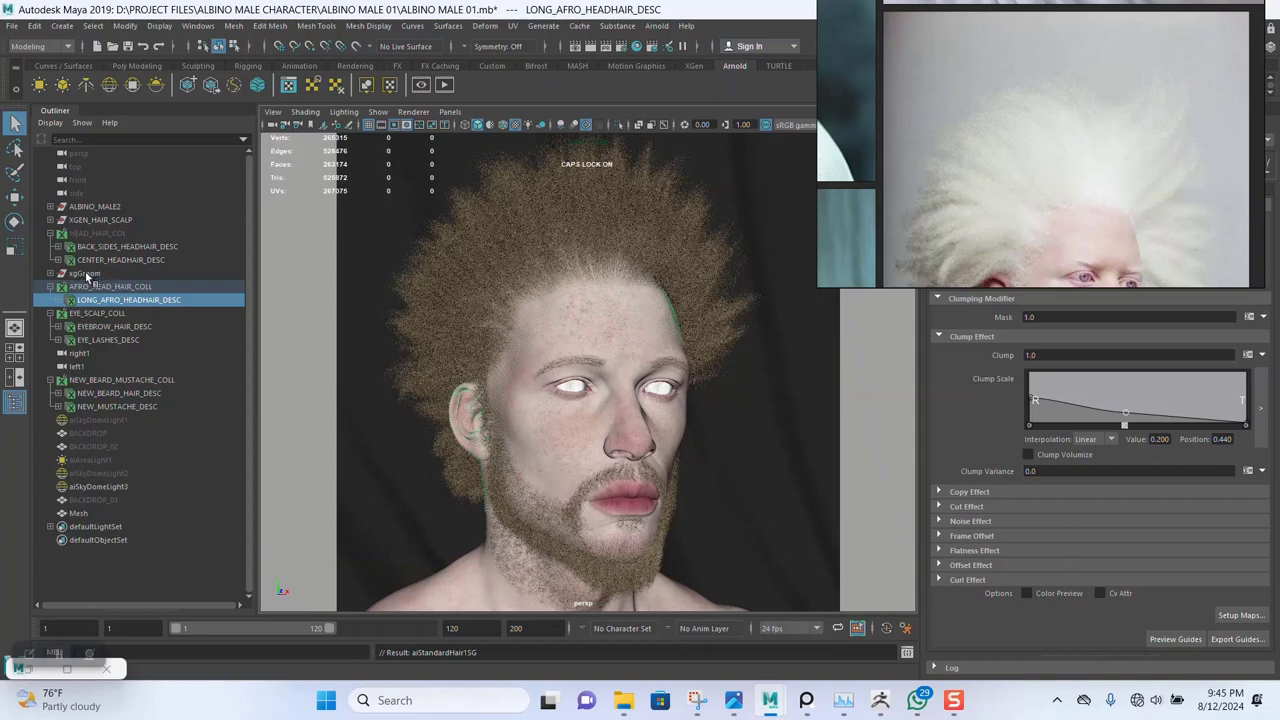
Check that the eyebrow and eyelash descriptions use AI_HEAD_HAIR, then save the scene
{"action": "left_click", "coordinate": [50, 233]}
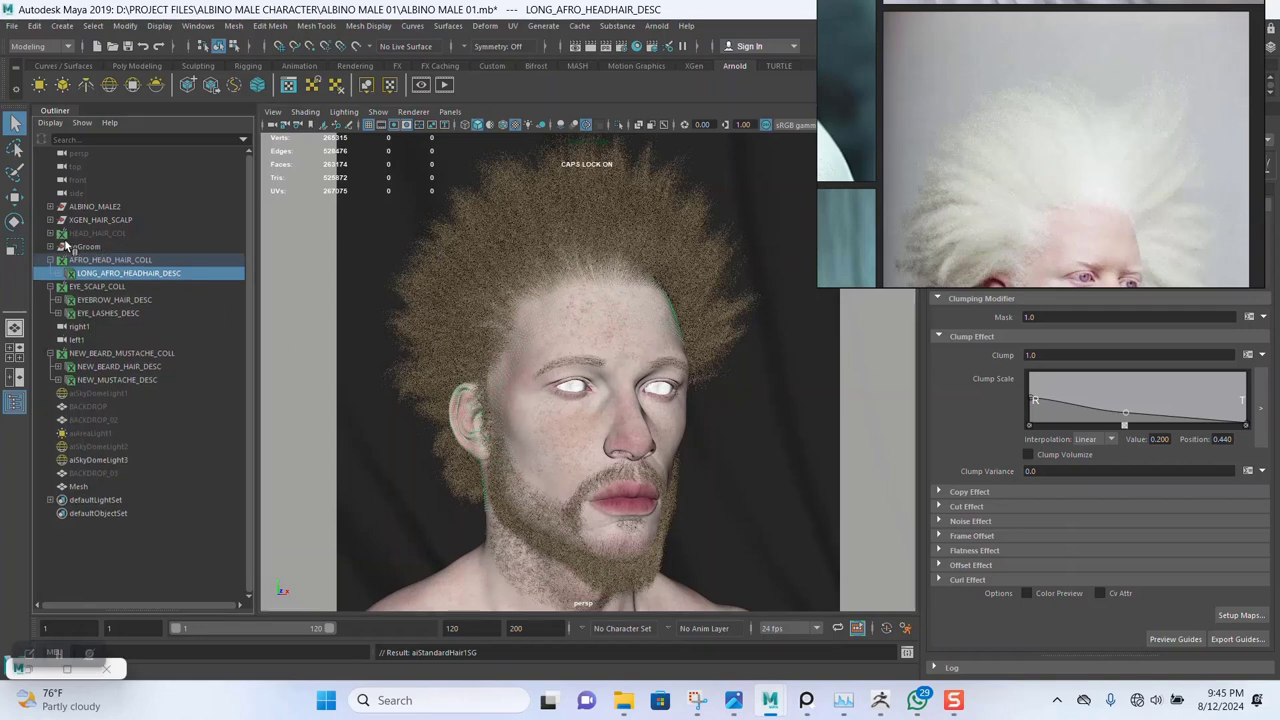
{"action": "left_click", "coordinate": [108, 300]}
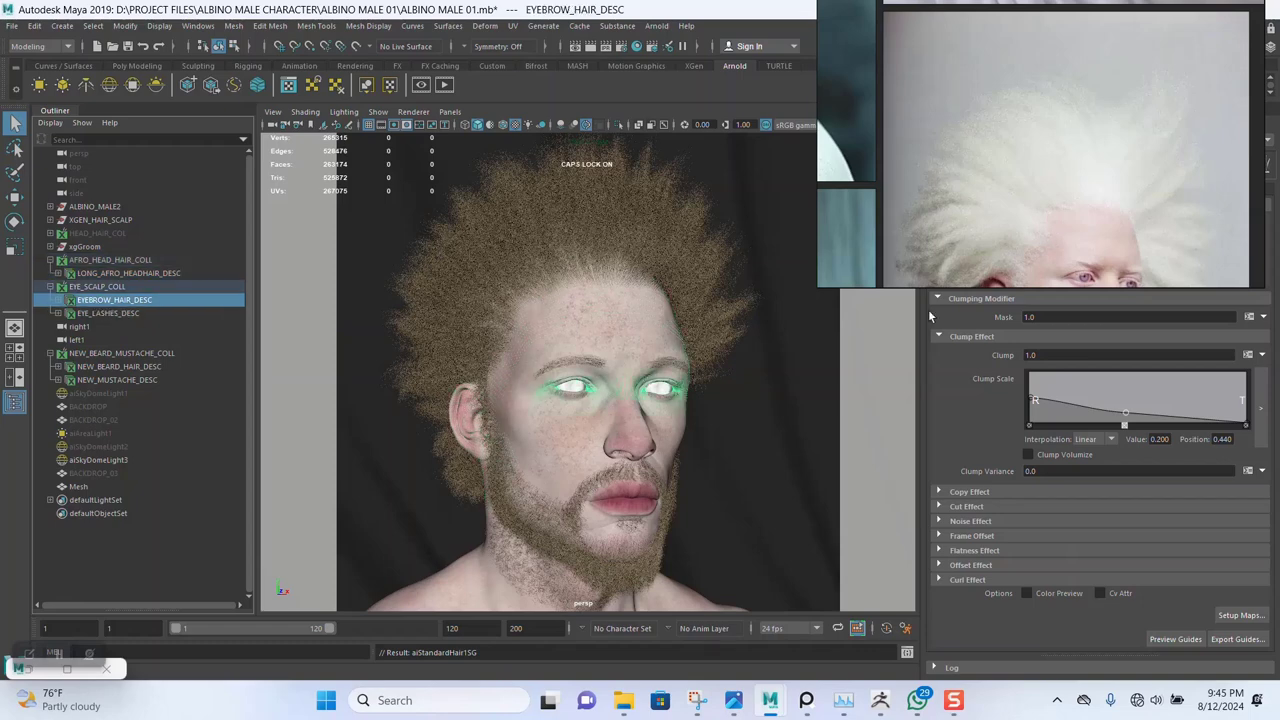
{"action": "left_click_drag", "start_coordinate": [1012, 244], "coordinate": [446, 244]}
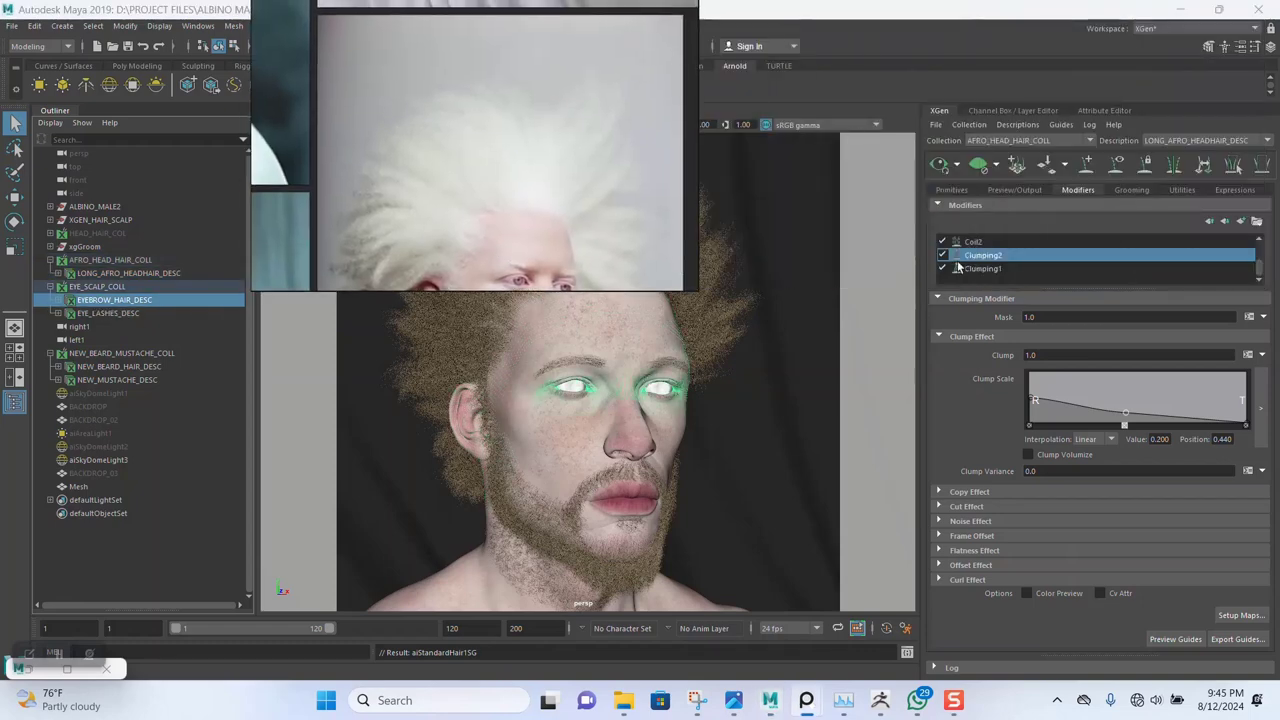
{"action": "left_click", "coordinate": [1115, 112]}
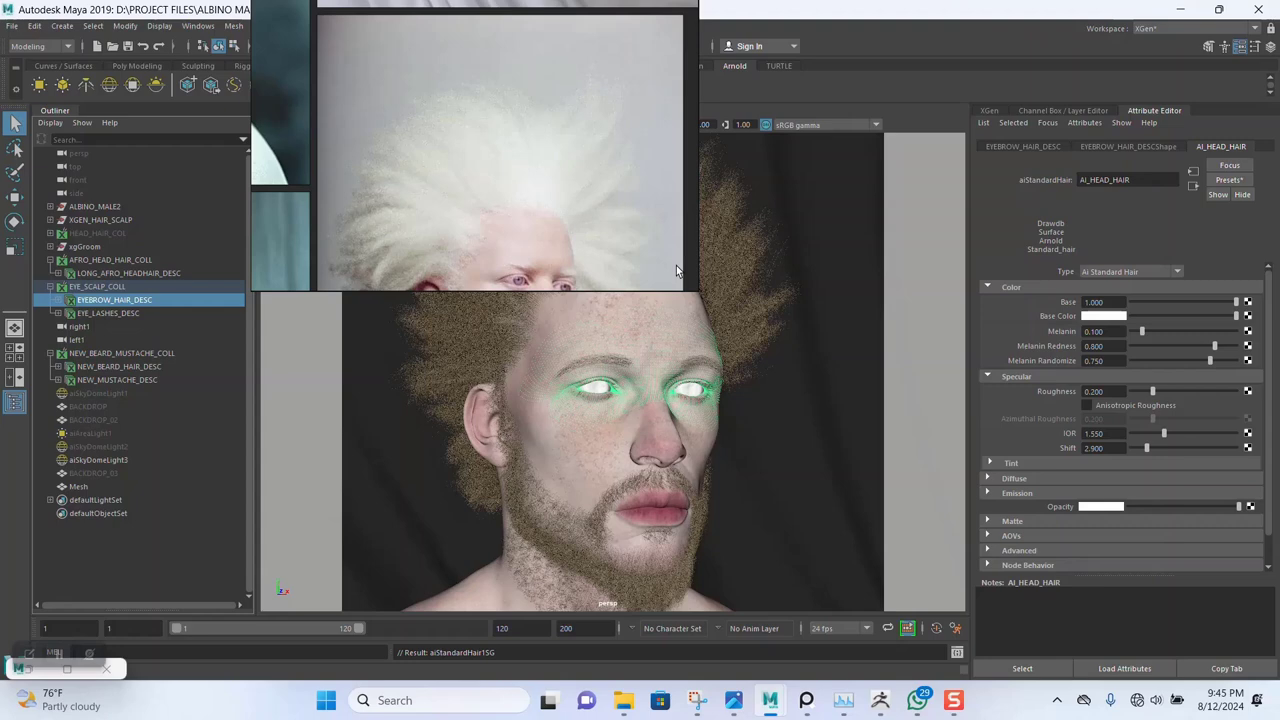
{"action": "left_click", "coordinate": [124, 312]}
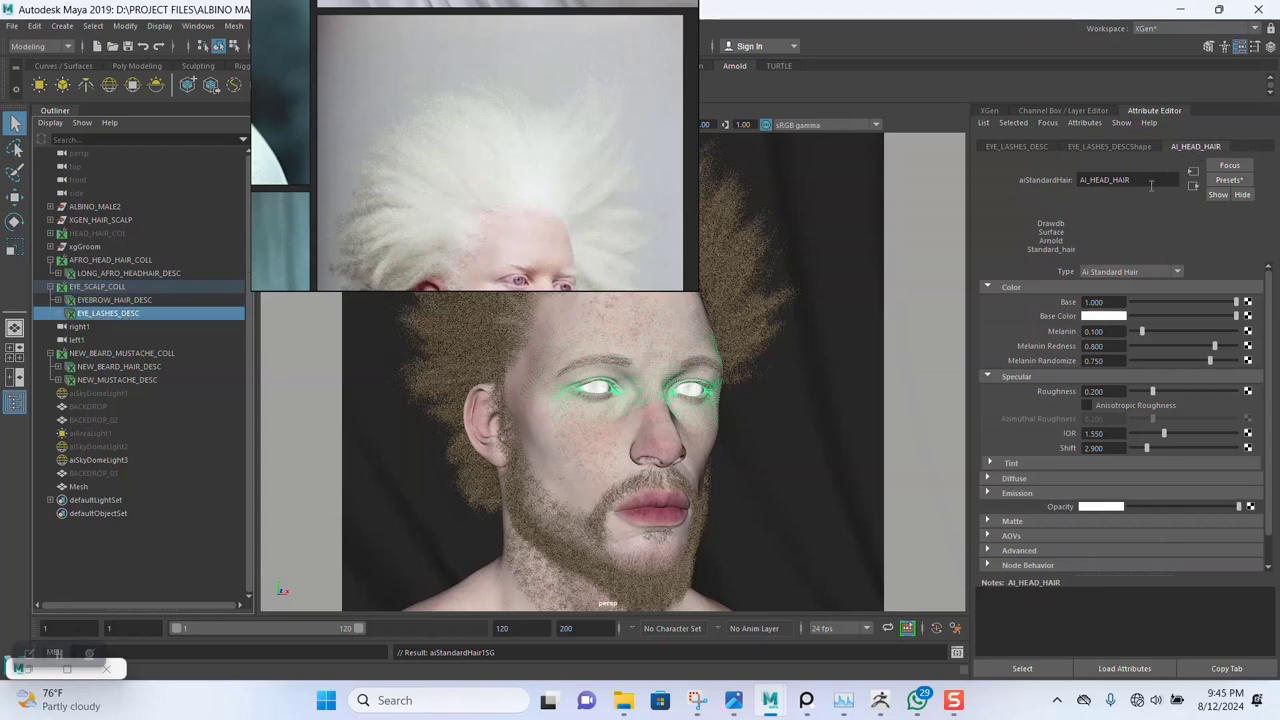
{"action": "left_click_drag", "start_coordinate": [479, 233], "coordinate": [1025, 310]}
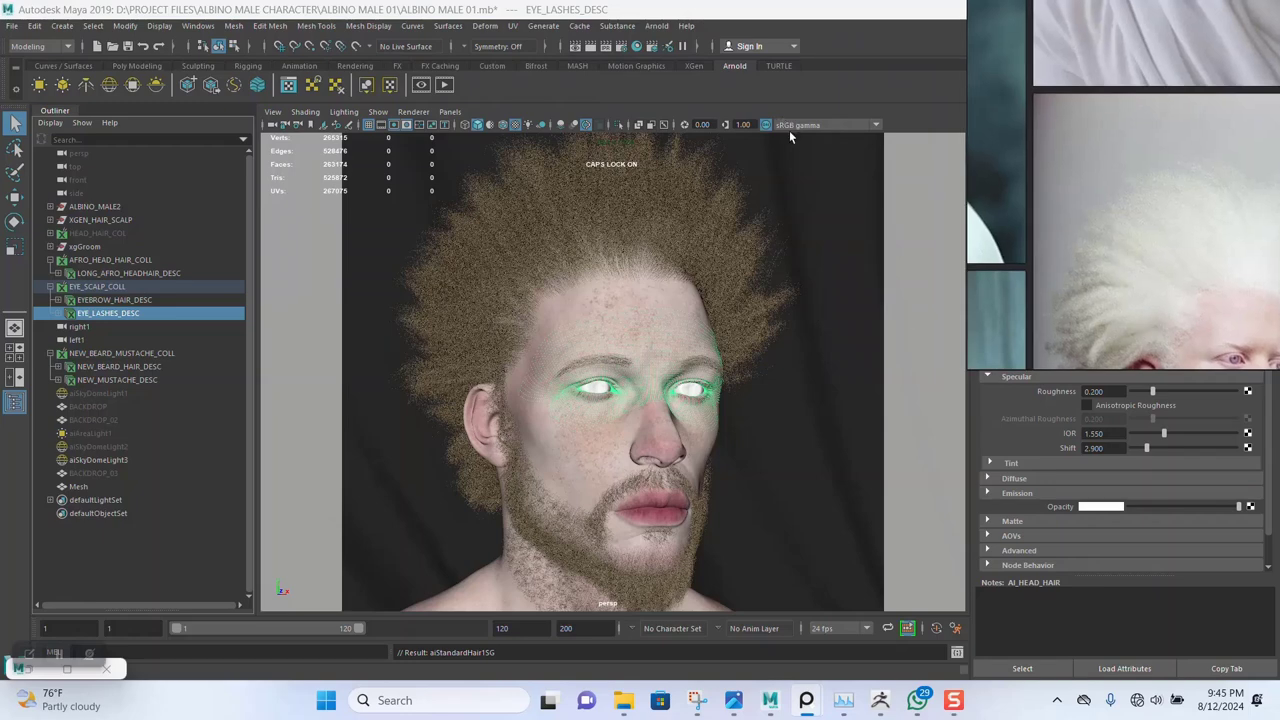
{"action": "left_click", "coordinate": [567, 388]}
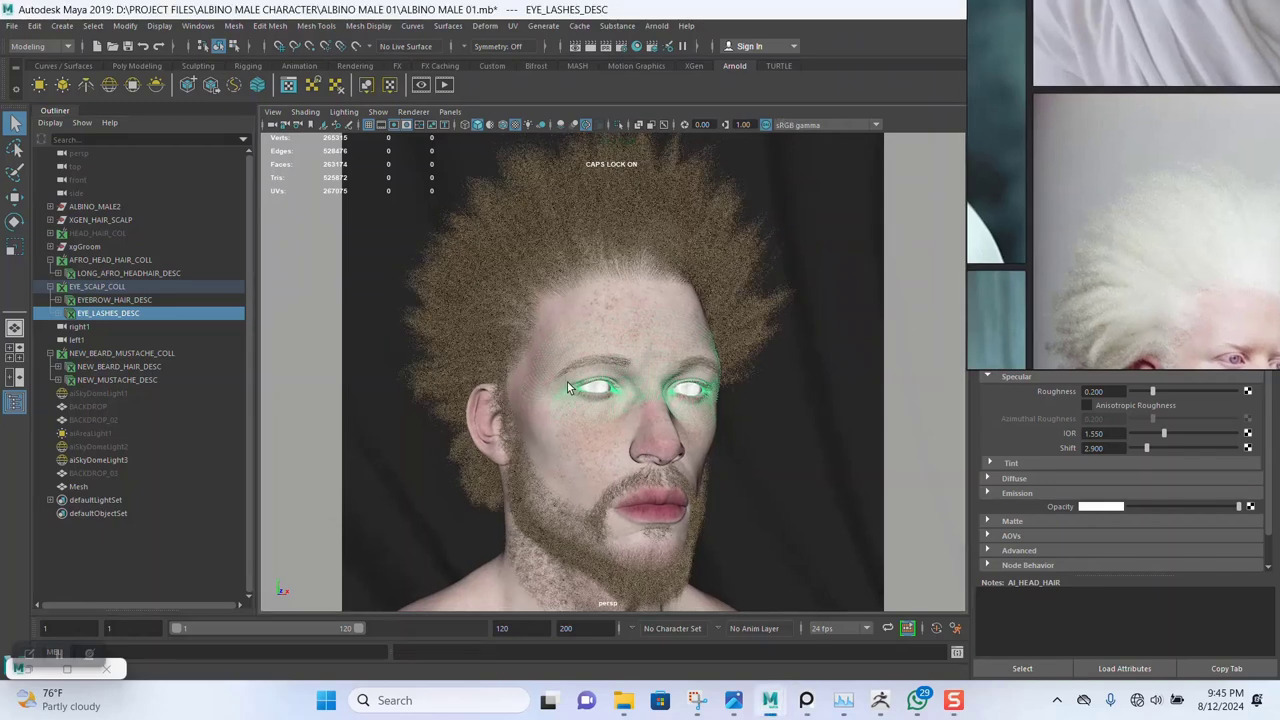
{"action": "key", "text": "ctrl+s"}
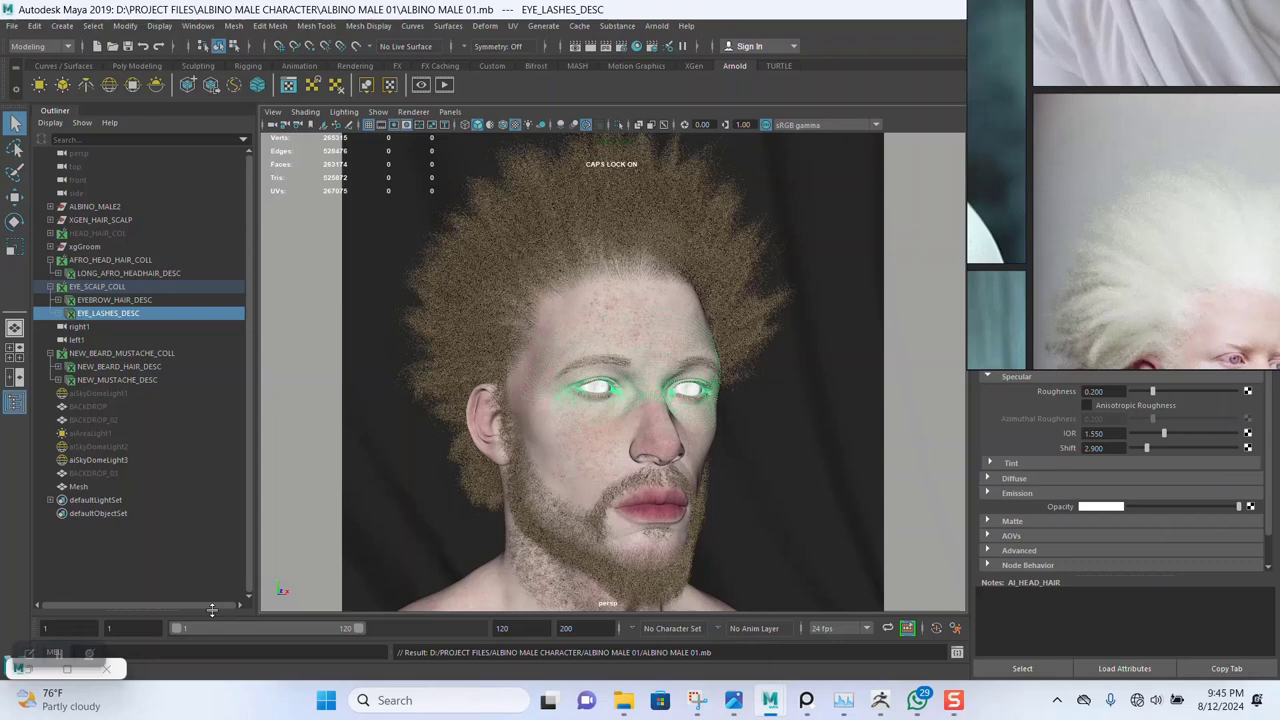
{"action": "mouse_move", "coordinate": [55, 668]}
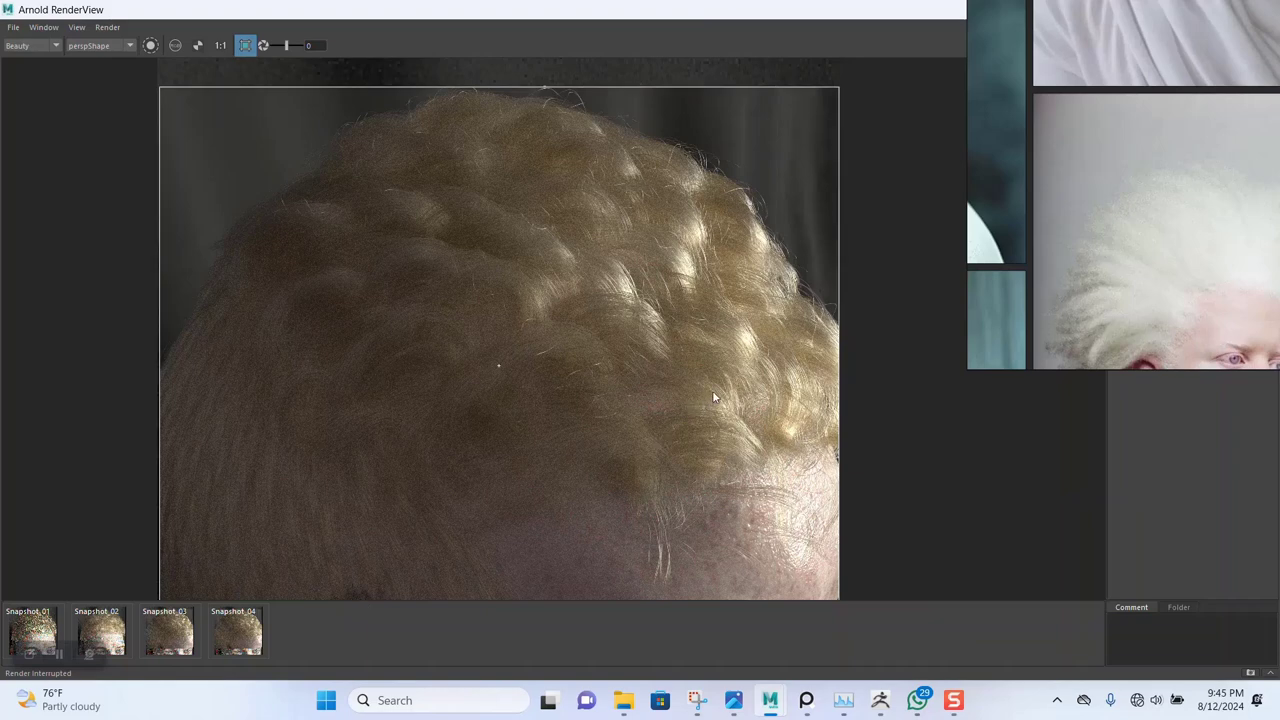
Turn off Crop Region in Arnold RenderView and refresh the render for the full frame
{"action": "left_click_drag", "start_coordinate": [998, 298], "coordinate": [1193, 334]}
{"action": "left_click", "coordinate": [245, 45]}
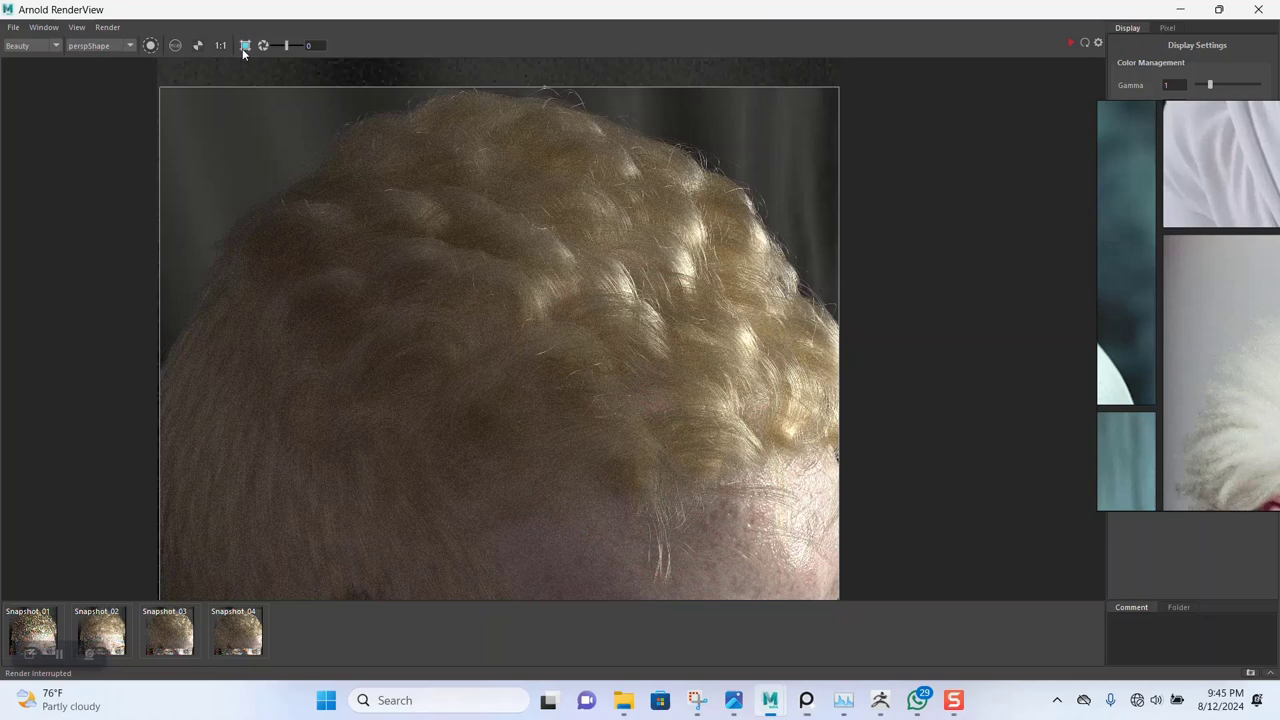
{"action": "scroll", "coordinate": [600, 244], "scroll_direction": "down", "scroll_amount": 3}
{"action": "scroll", "coordinate": [600, 244], "scroll_direction": "up", "scroll_amount": 2}
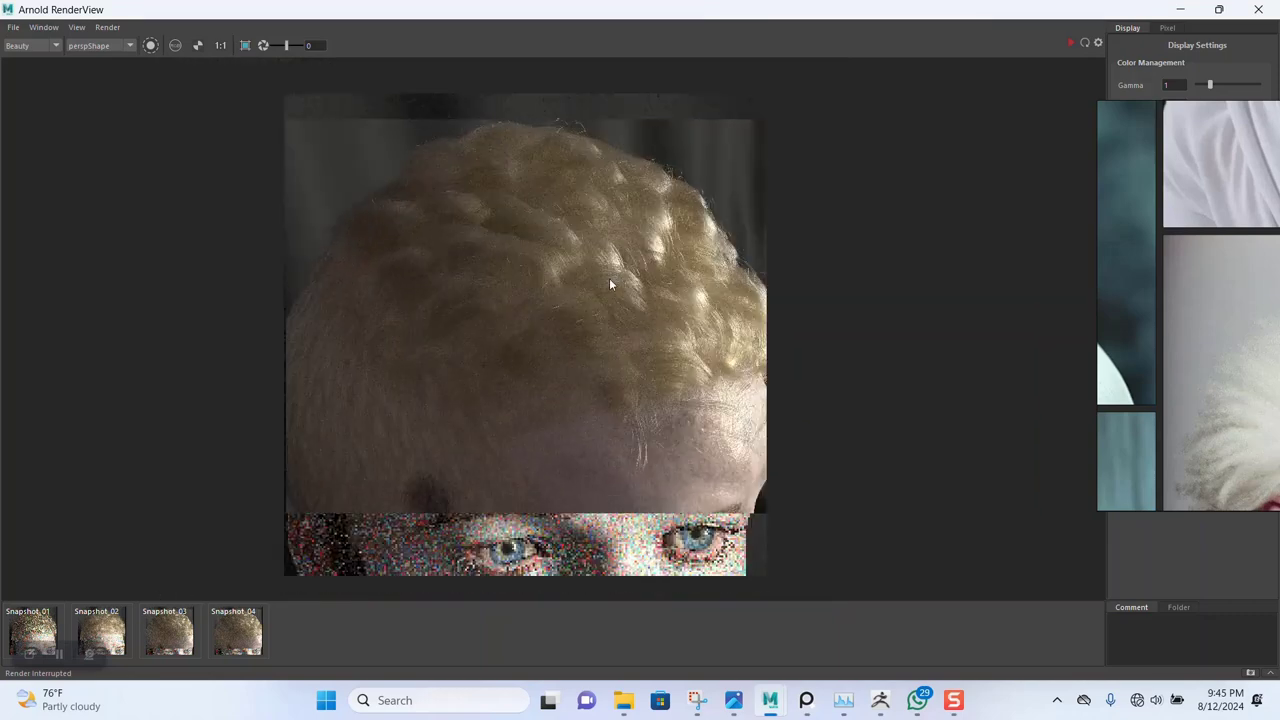
{"action": "left_click", "coordinate": [1069, 45]}
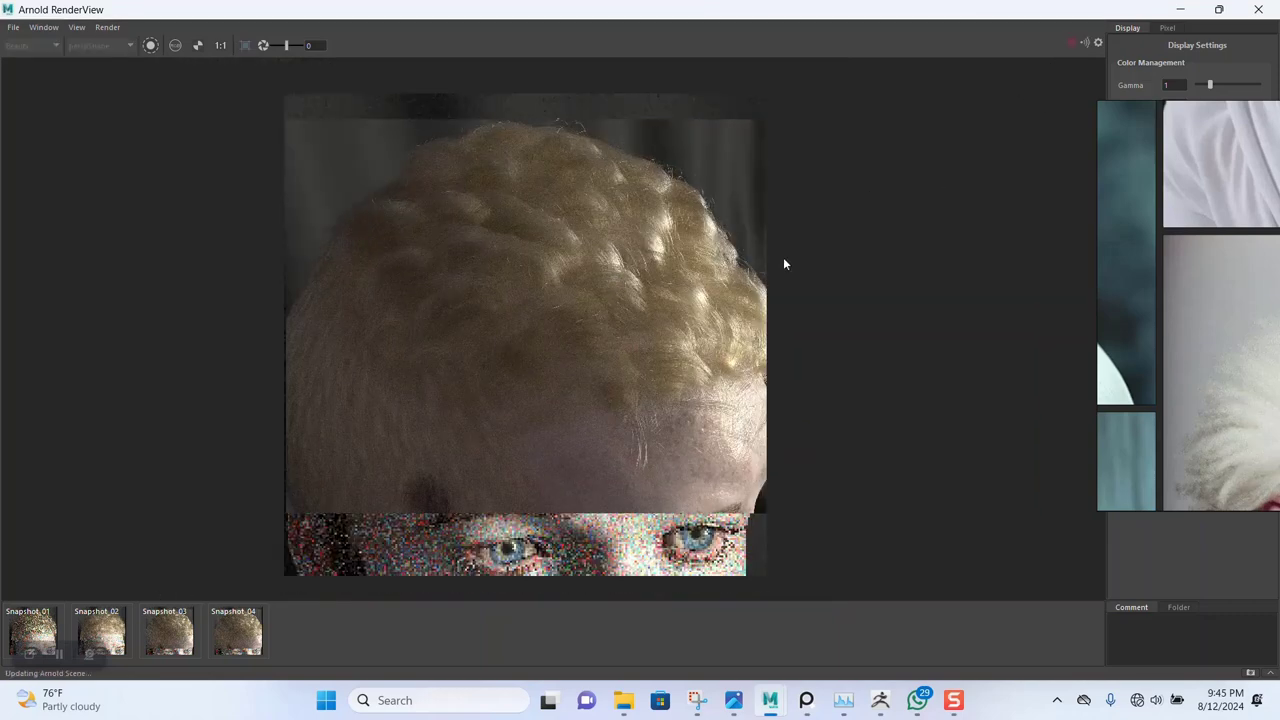